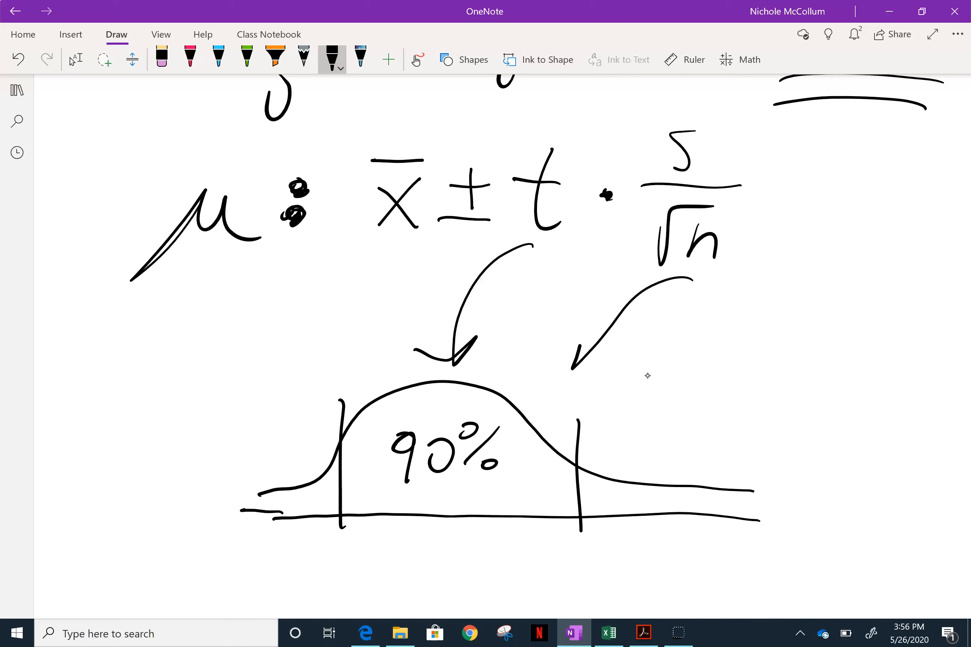
# Handwrite "df = 35" in black beside the arrow coming down from the s/√n term
pyautogui.moveTo(670, 304)
pyautogui.mouseDown()
pyautogui.moveTo(655, 359)
pyautogui.moveTo(669, 331)
pyautogui.moveTo(710, 333)
pyautogui.mouseUp()
pyautogui.moveTo(691, 344)
pyautogui.mouseDown()
pyautogui.moveTo(738, 339)
pyautogui.moveTo(727, 362)
pyautogui.mouseUp()
pyautogui.moveTo(758, 324)
pyautogui.mouseDown()
pyautogui.moveTo(785, 315)
pyautogui.moveTo(757, 354)
pyautogui.mouseUp()
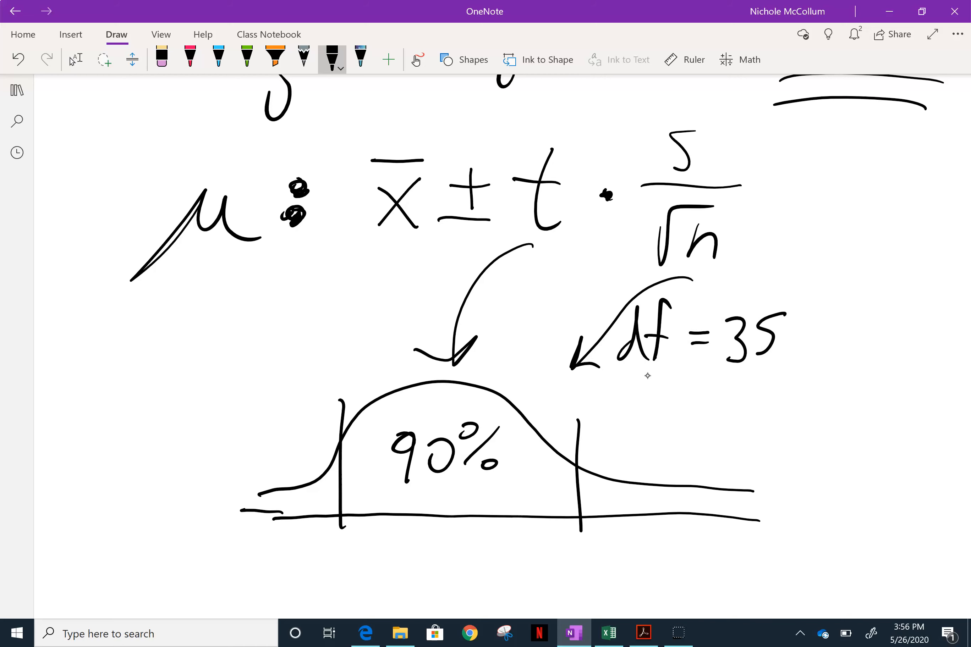
# Handwrite a "t" inside a box under the right boundary line of the 90% curve
pyautogui.scroll(-5, 648, 376)
pyautogui.moveTo(583, 357)
pyautogui.mouseDown()
pyautogui.moveTo(569, 401)
pyautogui.moveTo(591, 405)
pyautogui.mouseUp()
pyautogui.moveTo(561, 393); pyautogui.dragTo(592, 390)
pyautogui.moveTo(559, 356)
pyautogui.mouseDown()
pyautogui.moveTo(616, 418)
pyautogui.moveTo(542, 399)
pyautogui.moveTo(564, 362)
pyautogui.mouseUp()
pyautogui.press('Escape')
pyautogui.scroll(7, 531, 336)
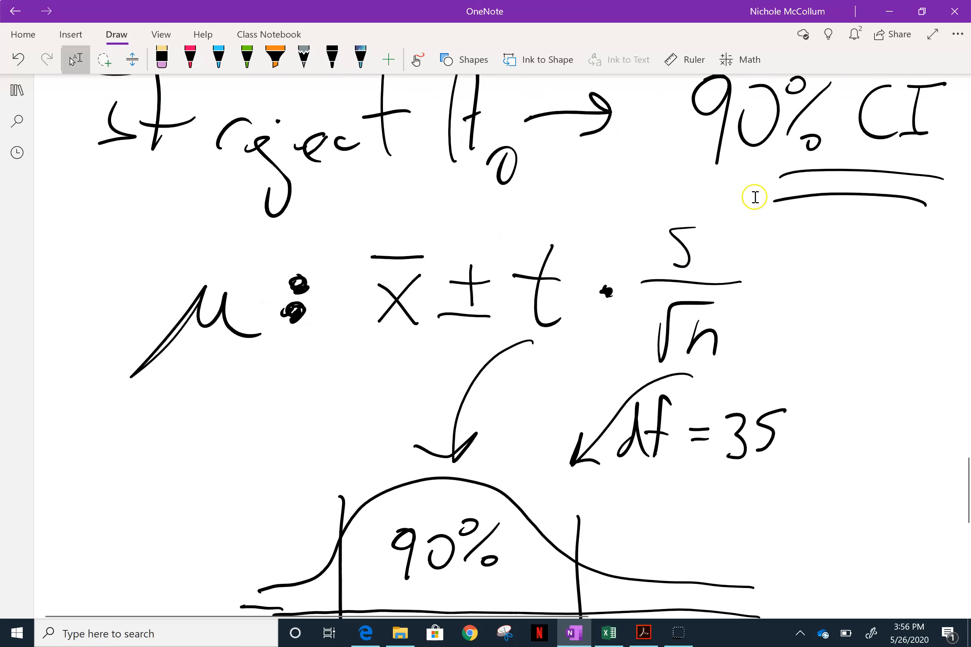
pyautogui.scroll(-5, 741, 125)
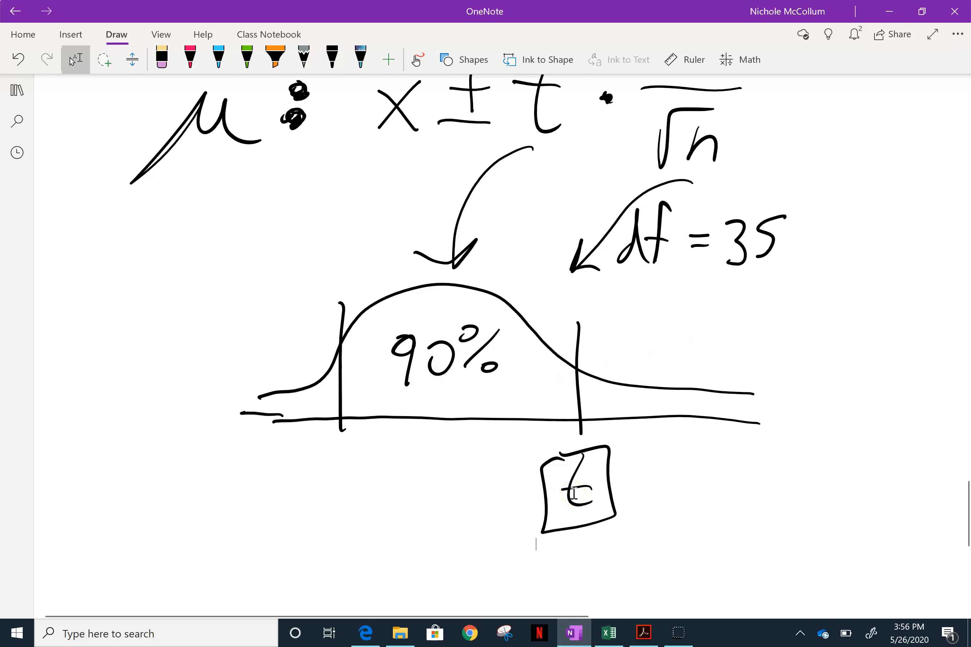
# Begin the critical value formula below the curve by handwriting "cv = t.inv(" in black
pyautogui.scroll(-3, 575, 494)
pyautogui.moveTo(205, 481); pyautogui.dragTo(192, 519)
pyautogui.moveTo(220, 482)
pyautogui.mouseDown()
pyautogui.moveTo(226, 514)
pyautogui.moveTo(257, 481)
pyautogui.mouseUp()
pyautogui.moveTo(282, 484)
pyautogui.mouseDown()
pyautogui.moveTo(308, 487)
pyautogui.moveTo(309, 501)
pyautogui.mouseUp()
pyautogui.moveTo(369, 446); pyautogui.dragTo(367, 519)
pyautogui.moveTo(379, 484); pyautogui.dragTo(337, 480)
pyautogui.moveTo(390, 520); pyautogui.dragTo(403, 516)
pyautogui.moveTo(429, 492)
pyautogui.mouseDown()
pyautogui.moveTo(428, 523)
pyautogui.moveTo(435, 481)
pyautogui.mouseUp()
pyautogui.moveTo(439, 529); pyautogui.dragTo(463, 525)
pyautogui.moveTo(475, 501)
pyautogui.mouseDown()
pyautogui.moveTo(492, 510)
pyautogui.moveTo(503, 501)
pyautogui.mouseUp()
pyautogui.moveTo(549, 451)
pyautogui.mouseDown()
pyautogui.moveTo(518, 510)
pyautogui.moveTo(532, 539)
pyautogui.mouseUp()
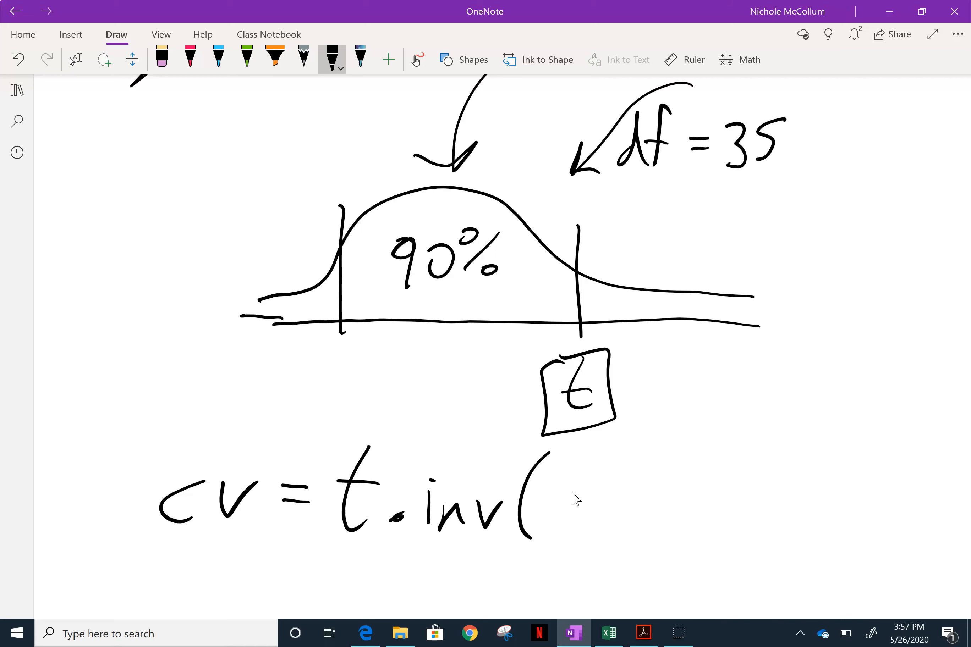
# In blue, draw an arrow from the curve's right boundary to its left tail, label it ".95", and highlight the right boundary
pyautogui.click(218, 59)
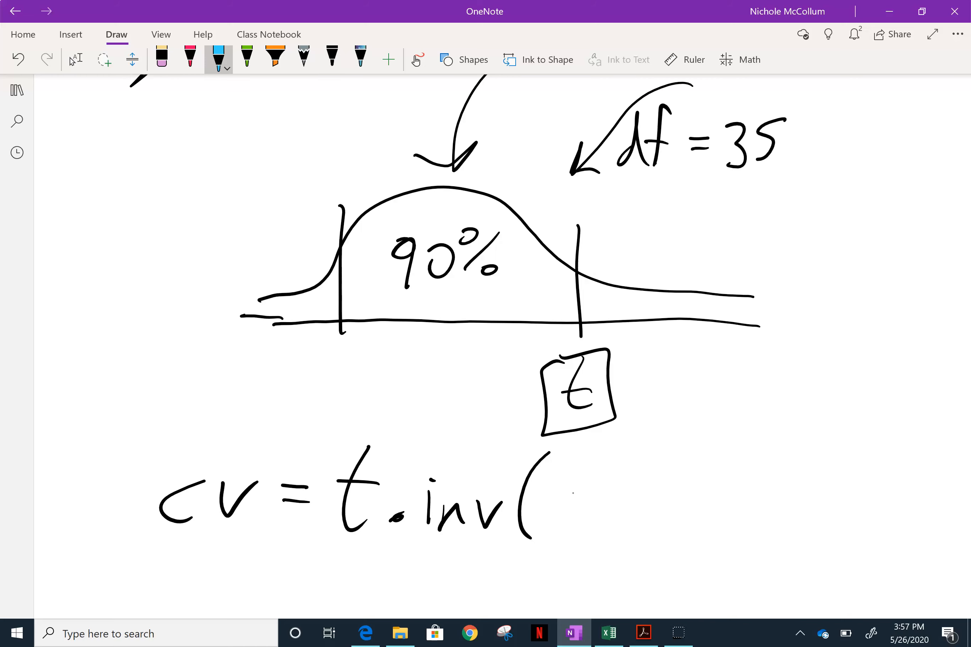
pyautogui.moveTo(576, 286)
pyautogui.mouseDown()
pyautogui.moveTo(389, 229)
pyautogui.moveTo(204, 266)
pyautogui.moveTo(215, 274)
pyautogui.mouseUp()
pyautogui.moveTo(232, 229); pyautogui.dragTo(241, 228)
pyautogui.moveTo(245, 187)
pyautogui.mouseDown()
pyautogui.moveTo(244, 208)
pyautogui.moveTo(262, 228)
pyautogui.mouseUp()
pyautogui.moveTo(301, 183); pyautogui.dragTo(279, 227)
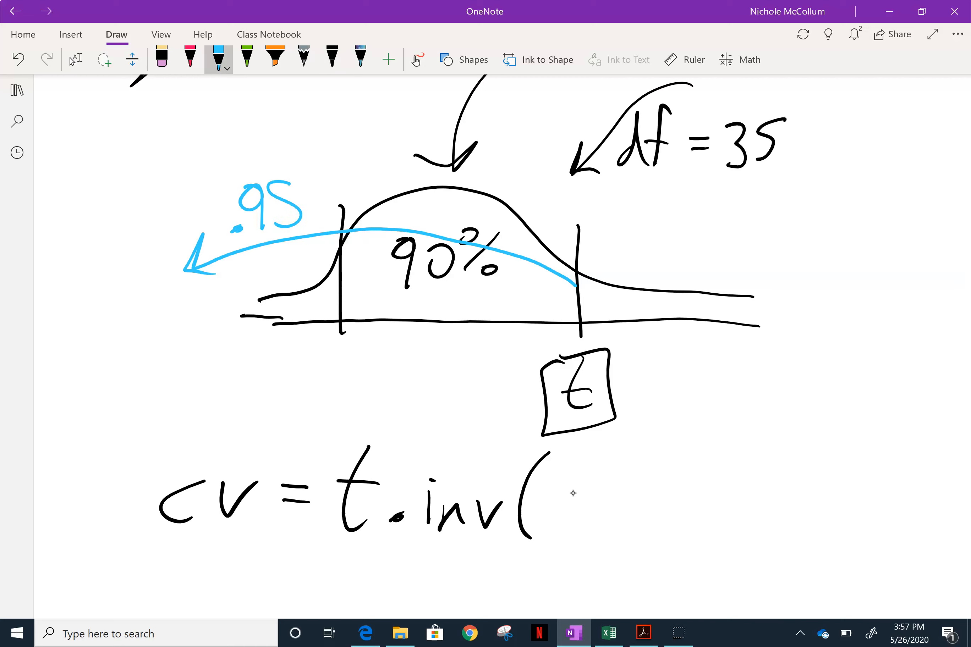
pyautogui.moveTo(579, 244)
pyautogui.mouseDown()
pyautogui.moveTo(585, 334)
pyautogui.moveTo(579, 225)
pyautogui.moveTo(579, 340)
pyautogui.mouseUp()
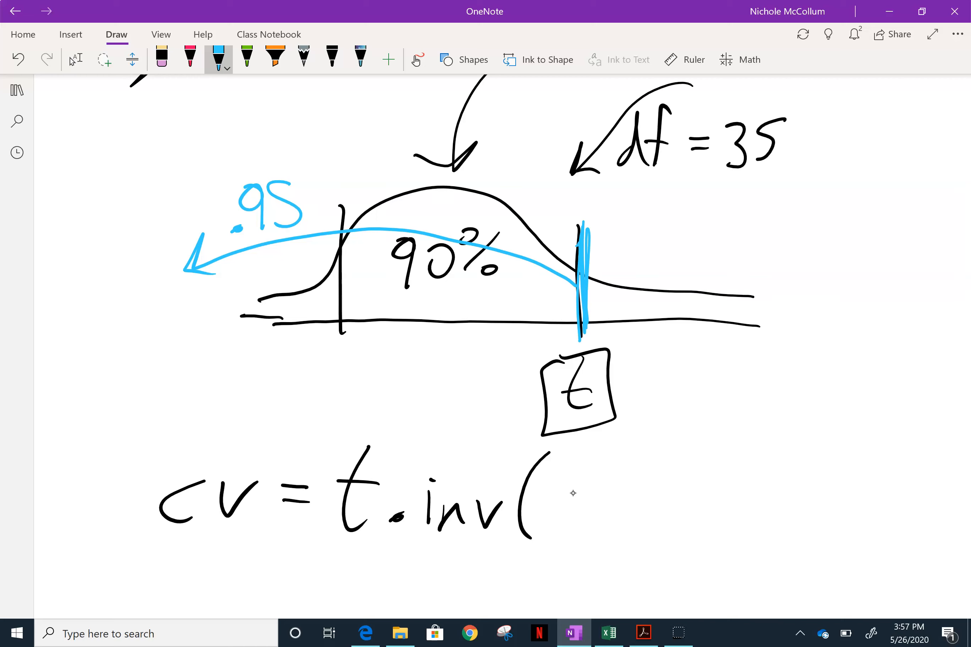
# Continue the handwritten t.inv formula in black with ".95, 36" and a closing parenthesis
pyautogui.click(332, 59)
pyautogui.click(567, 518)
pyautogui.moveTo(588, 459)
pyautogui.mouseDown()
pyautogui.moveTo(604, 481)
pyautogui.moveTo(600, 520)
pyautogui.mouseUp()
pyautogui.moveTo(649, 471)
pyautogui.mouseDown()
pyautogui.moveTo(637, 516)
pyautogui.moveTo(616, 516)
pyautogui.mouseUp()
pyautogui.moveTo(670, 507); pyautogui.dragTo(646, 549)
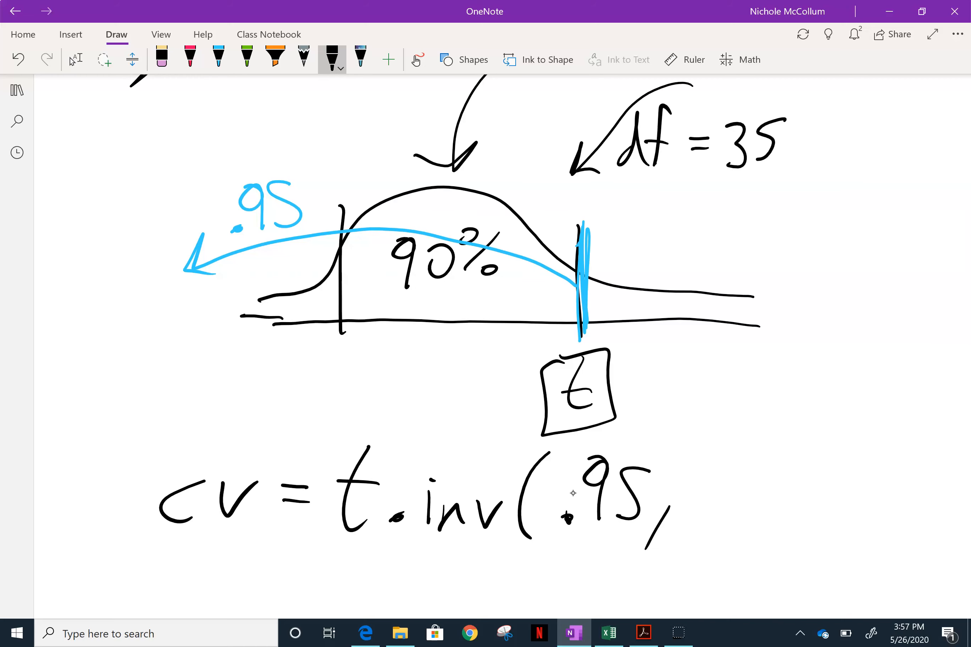
pyautogui.moveTo(696, 467); pyautogui.dragTo(699, 509)
pyautogui.moveTo(764, 454); pyautogui.dragTo(725, 491)
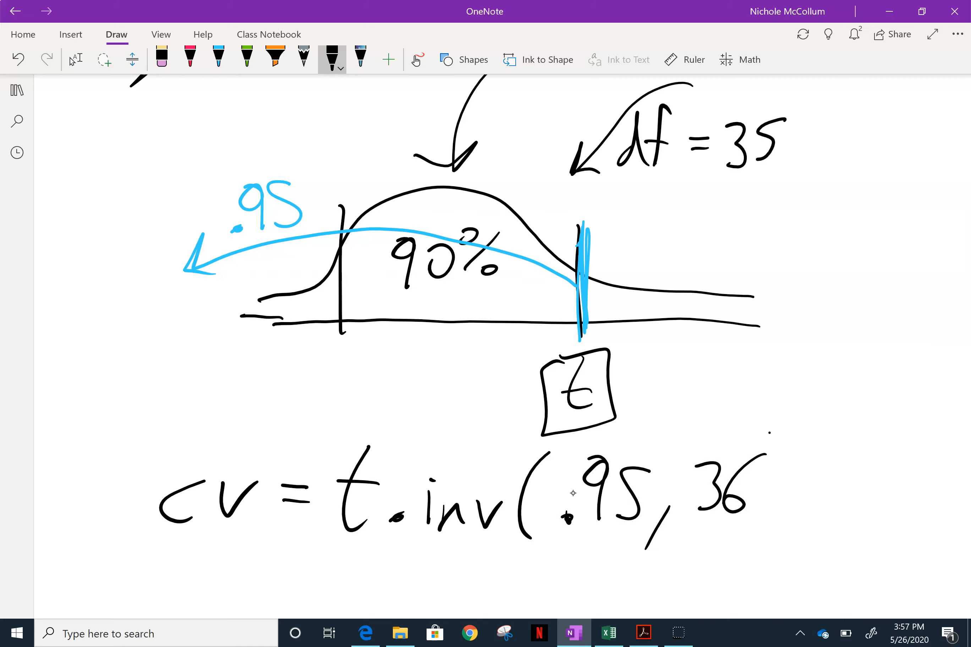
pyautogui.moveTo(771, 433); pyautogui.dragTo(773, 527)
# Erase the handwritten 36 in the t.inv formula and write 35 in its place
pyautogui.click(332, 58)
pyautogui.click(162, 59)
pyautogui.moveTo(702, 484); pyautogui.dragTo(748, 493)
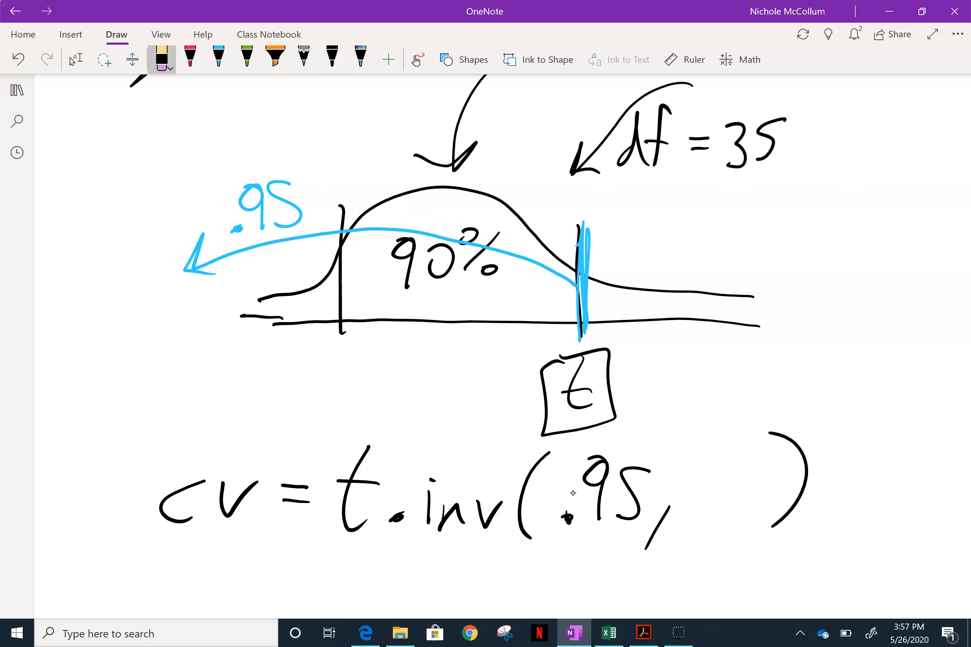
pyautogui.click(332, 58)
pyautogui.moveTo(700, 460)
pyautogui.mouseDown()
pyautogui.moveTo(722, 463)
pyautogui.moveTo(709, 506)
pyautogui.mouseUp()
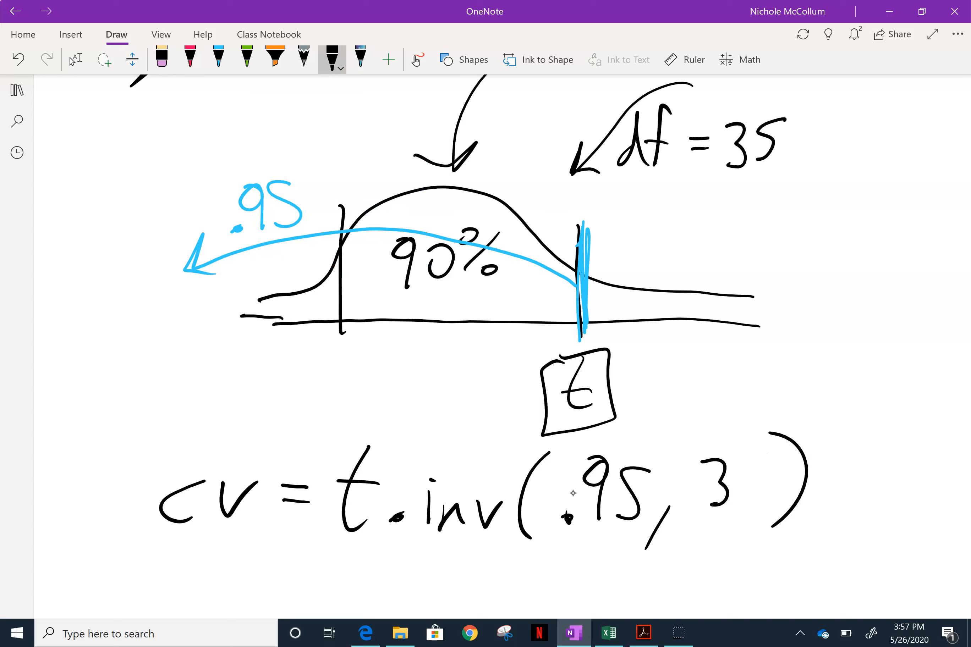
pyautogui.moveTo(775, 454); pyautogui.dragTo(752, 498)
pyautogui.scroll(5, 562, 485)
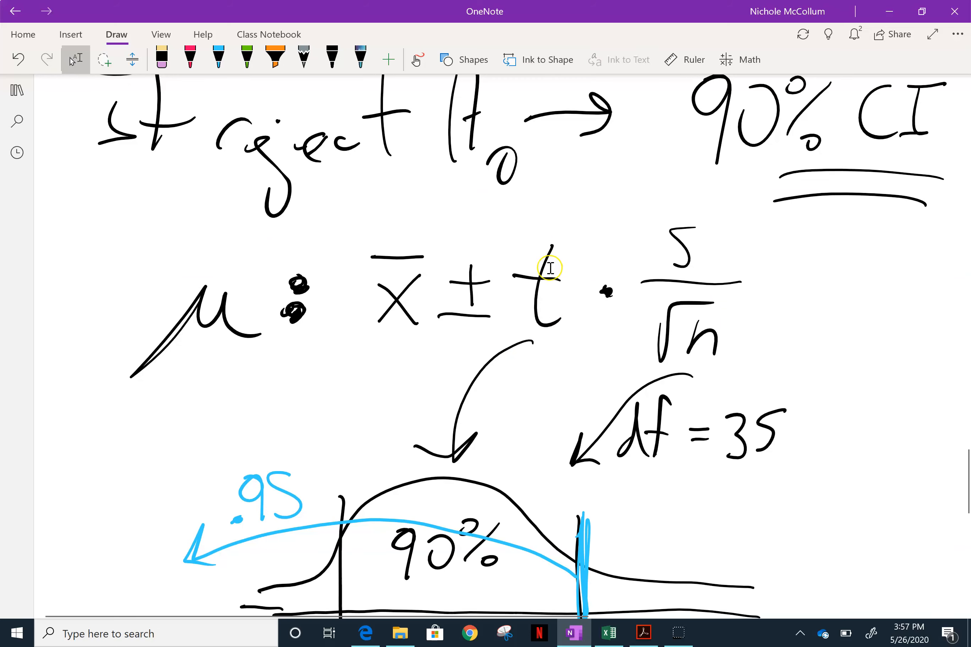
pyautogui.scroll(-2, 550, 267)
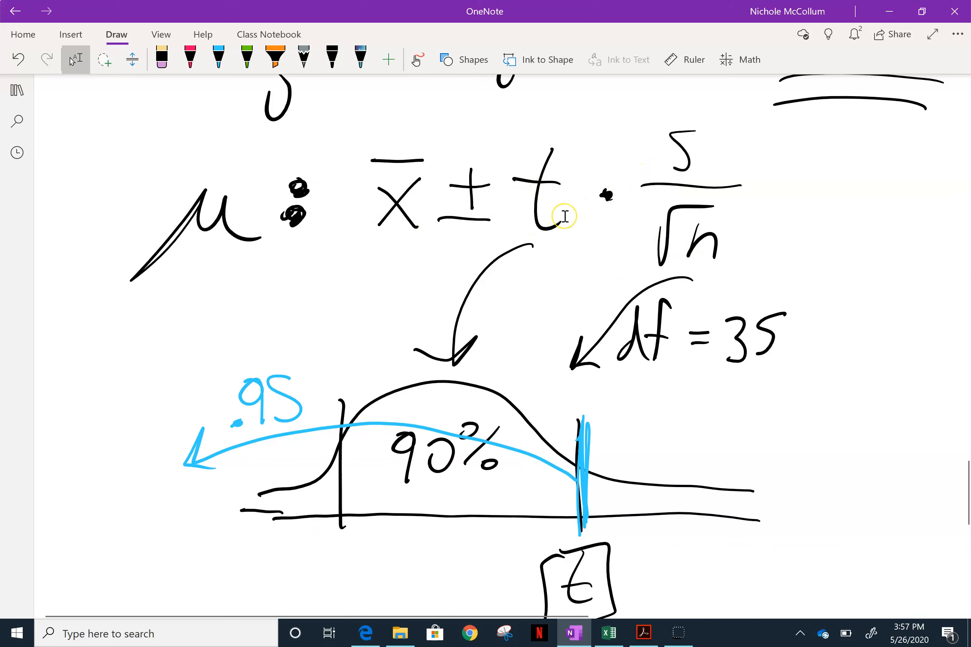
pyautogui.scroll(5, 565, 216)
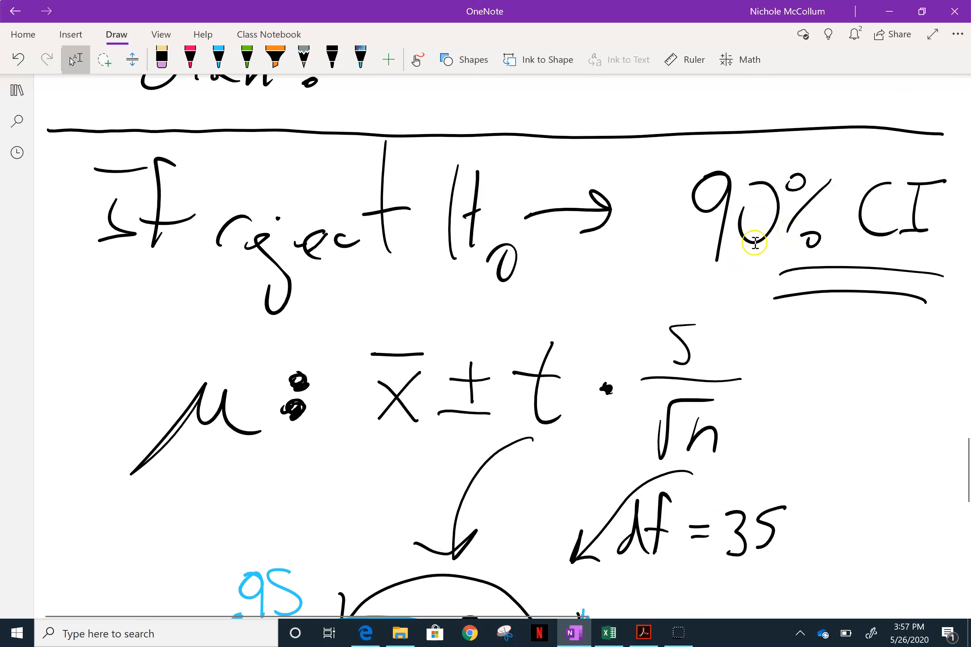
pyautogui.scroll(-5, 614, 230)
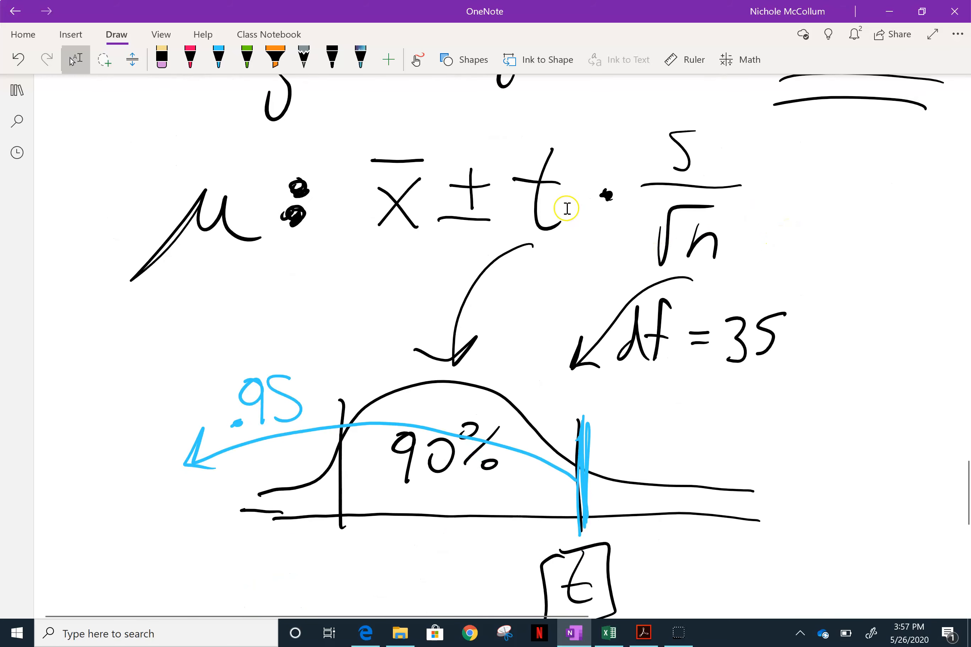
pyautogui.scroll(-2, 563, 208)
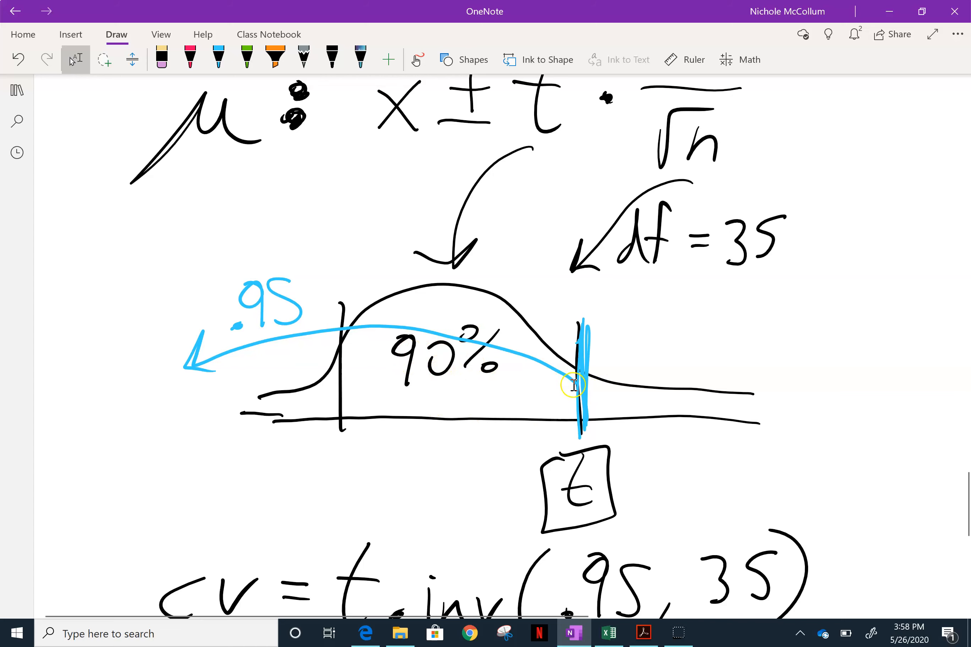
pyautogui.scroll(-3, 238, 397)
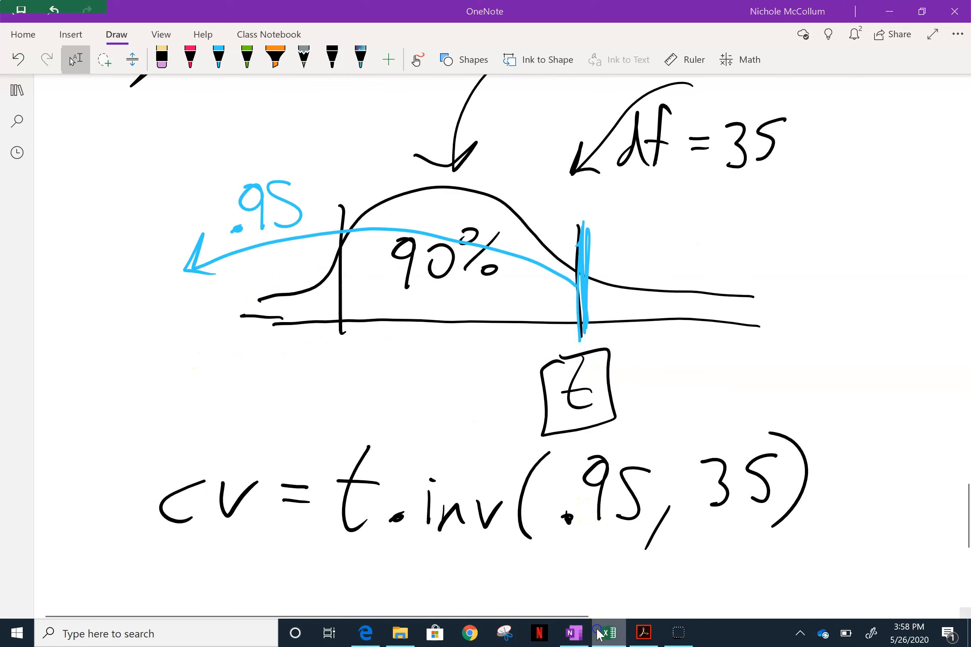
# Switch to the Excel workbook and enter the labels "90% CI" in E15 and "t" in E16
pyautogui.click(609, 633)
pyautogui.click(678, 357)
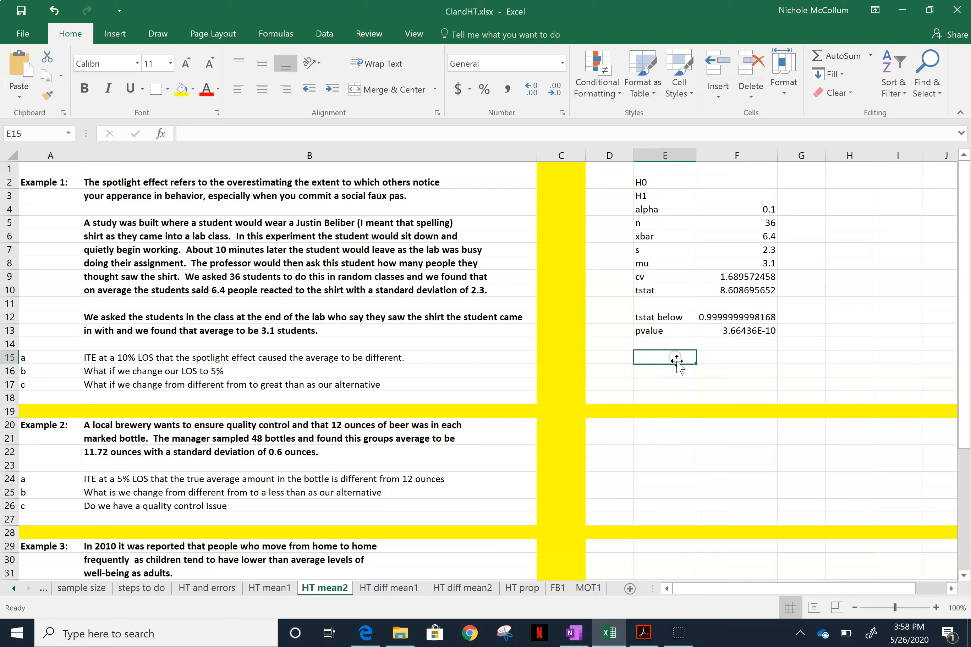
pyautogui.write('90% CI')
pyautogui.press('Tab')
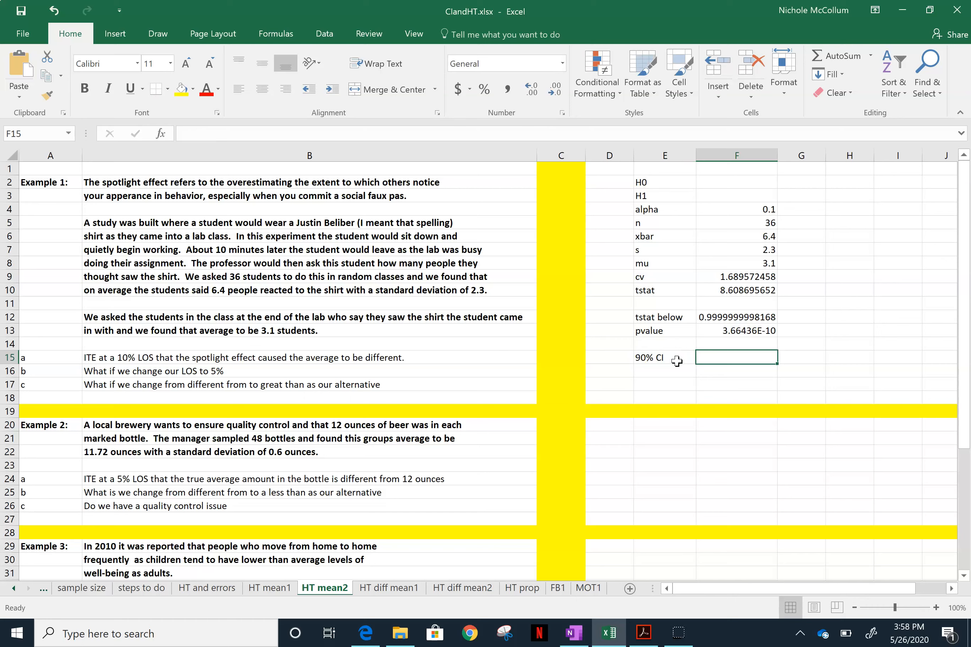
pyautogui.press('Return')
pyautogui.write('t')
pyautogui.press('Tab')
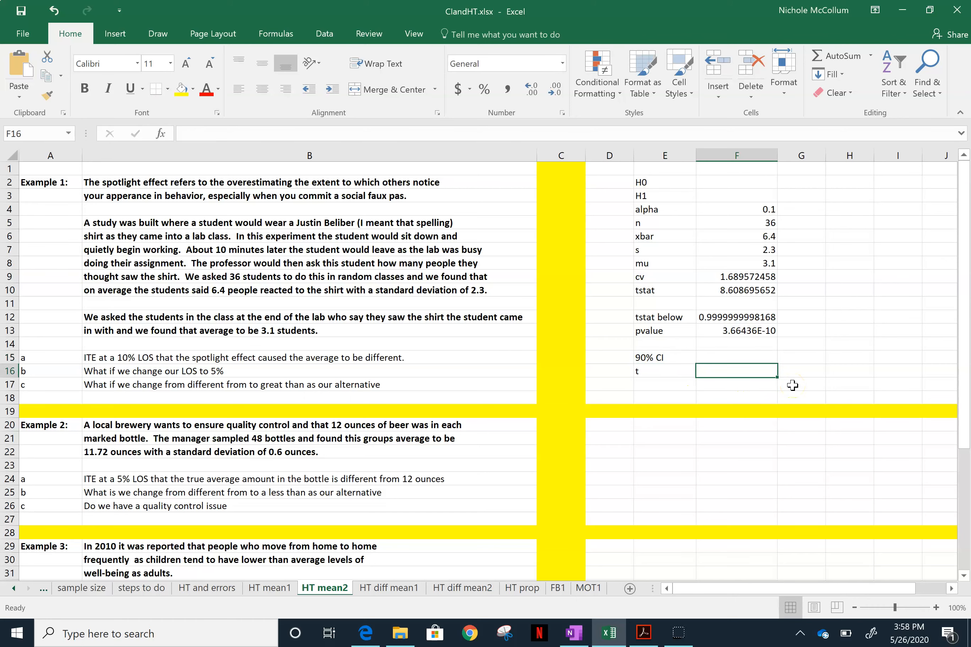
# Calculate the t critical value in F16 with =t.inv(.95,35)
pyautogui.write('=')
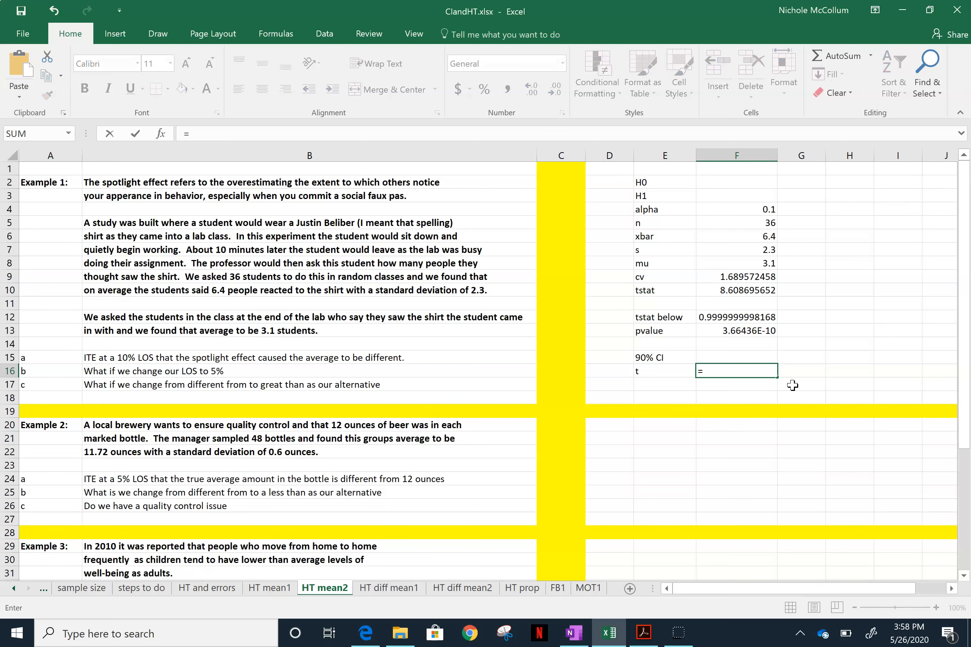
pyautogui.write('t.inv(')
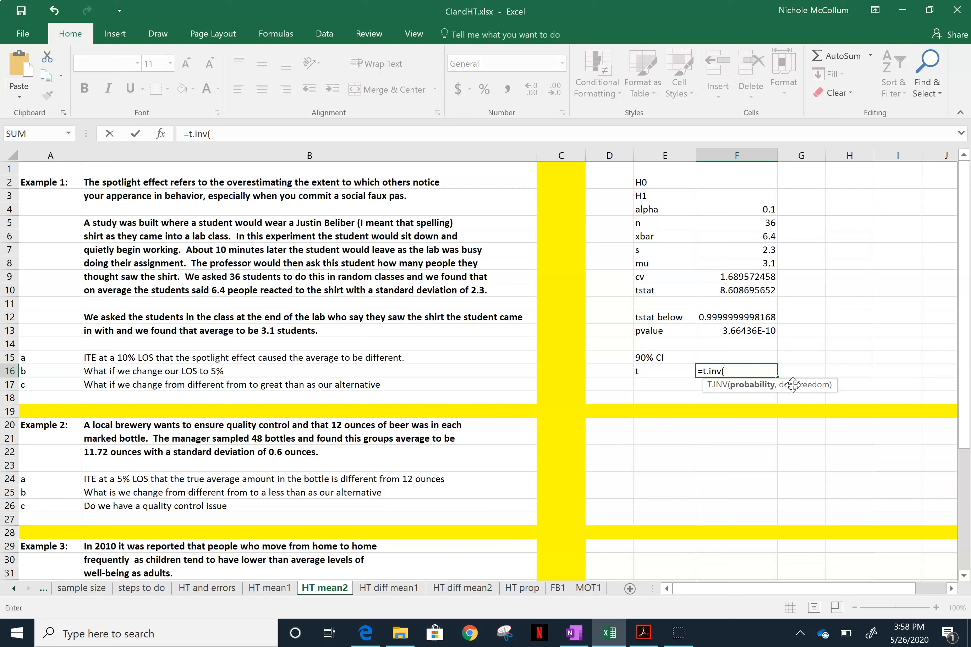
pyautogui.write('.95,')
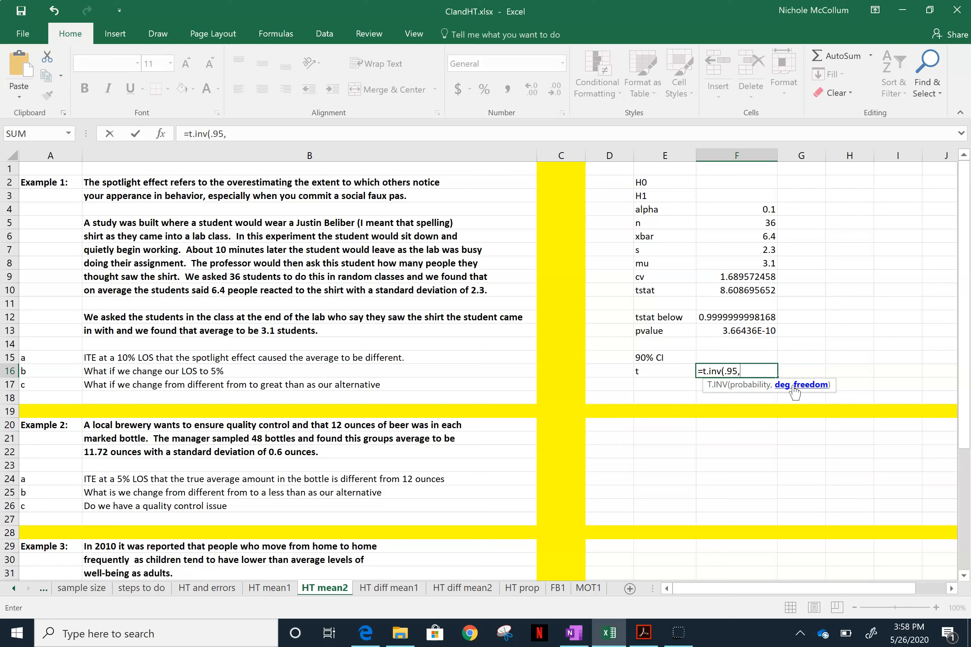
pyautogui.write('35')
pyautogui.press('Return')
pyautogui.press('Up')
pyautogui.press('Right')
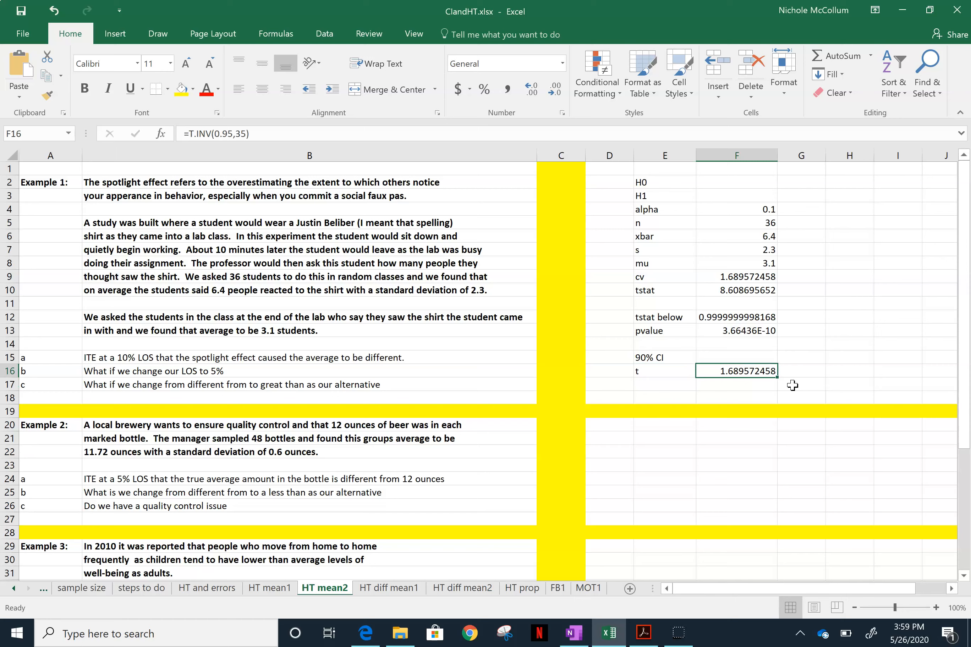
# Compare the cv formula in F9 with the t formula in F16
pyautogui.press('Up')
pyautogui.press('Up')
pyautogui.press('Up')
pyautogui.press('Up')
pyautogui.press('Up')
pyautogui.press('Up')
pyautogui.press('Up')
pyautogui.press('Up')
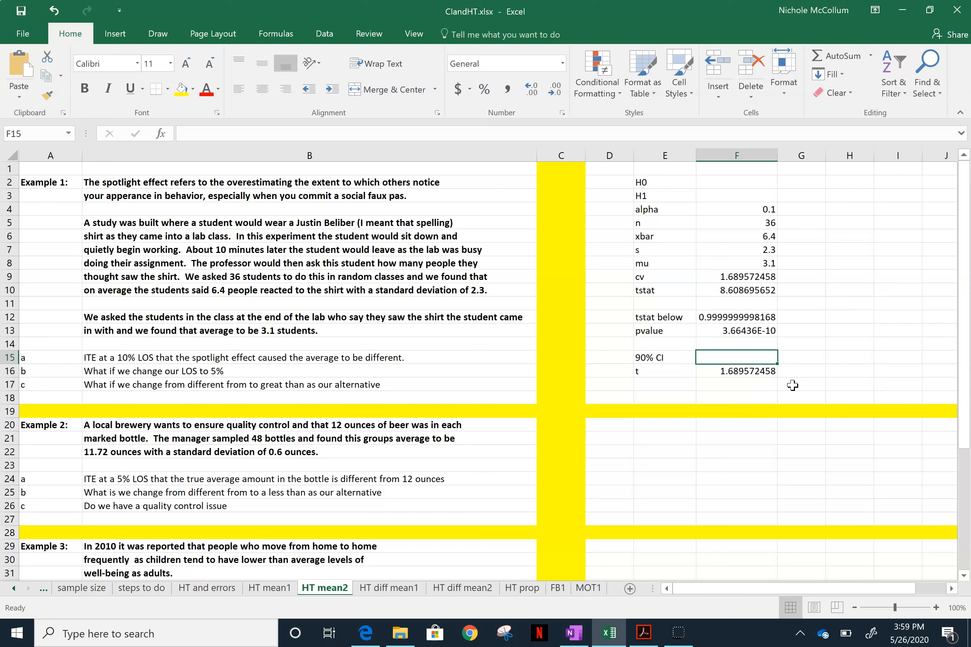
pyautogui.press('Down')
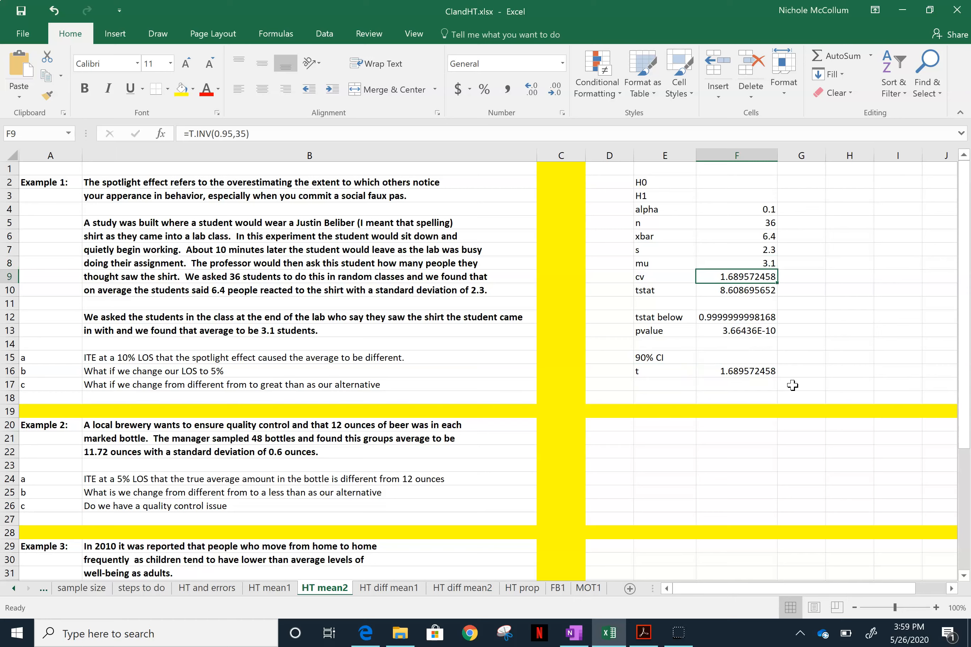
pyautogui.press('Down')
pyautogui.press('Down')
pyautogui.press('Down')
pyautogui.press('Down')
pyautogui.press('Down')
pyautogui.press('Down')
pyautogui.press('Down')
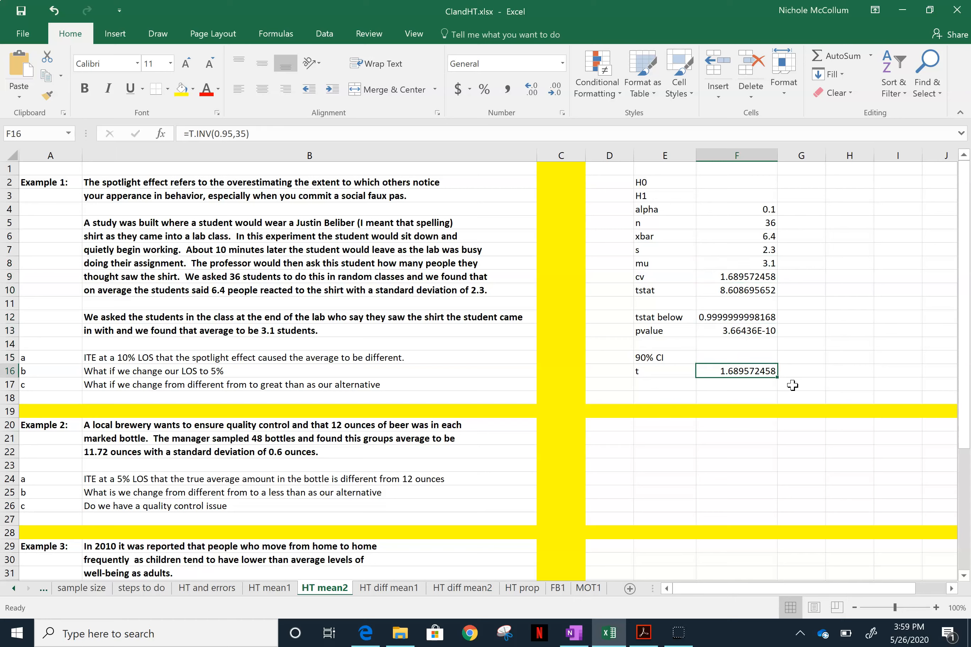
pyautogui.press('Up')
pyautogui.press('Up')
pyautogui.press('Up')
pyautogui.press('Up')
pyautogui.press('Up')
pyautogui.press('Up')
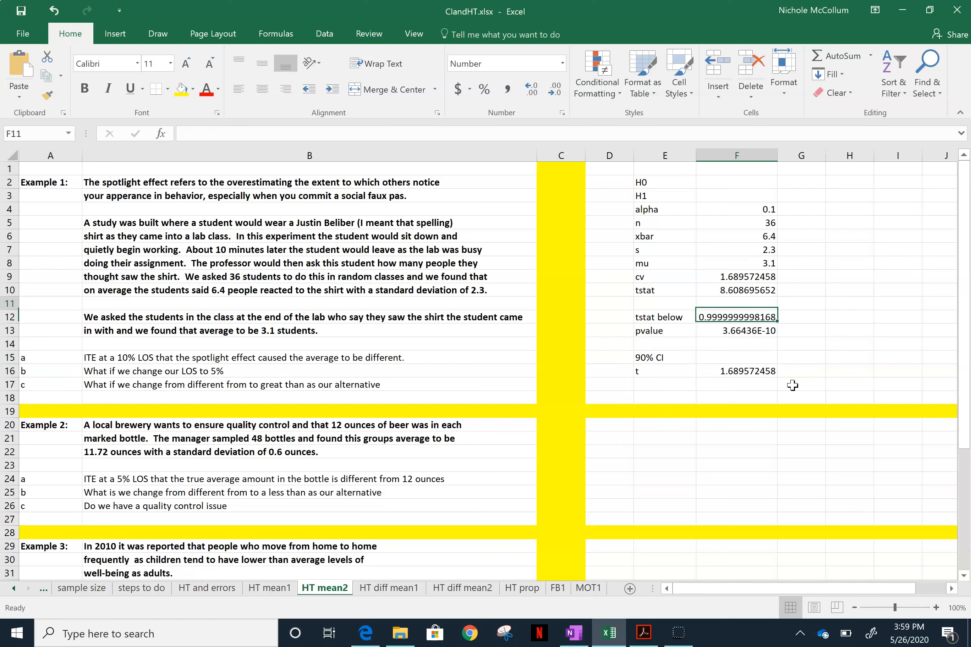
pyautogui.press('Down')
pyautogui.press('Down')
pyautogui.press('Down')
pyautogui.press('Down')
pyautogui.press('Down')
pyautogui.press('Down')
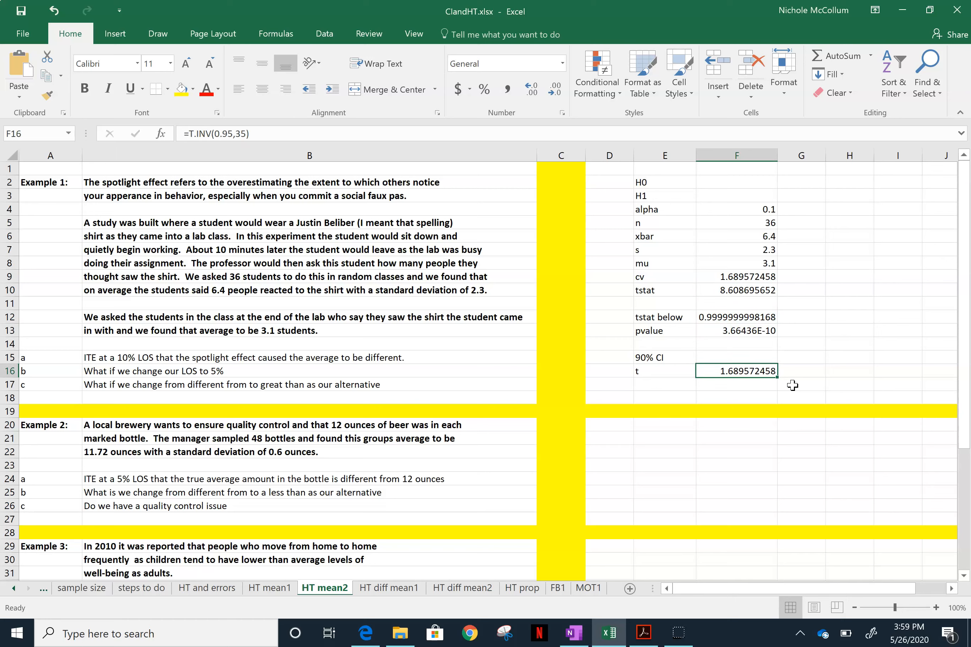
# Enter the labels "E" in E17 and "LB" in E18
pyautogui.press('Left')
pyautogui.press('Down')
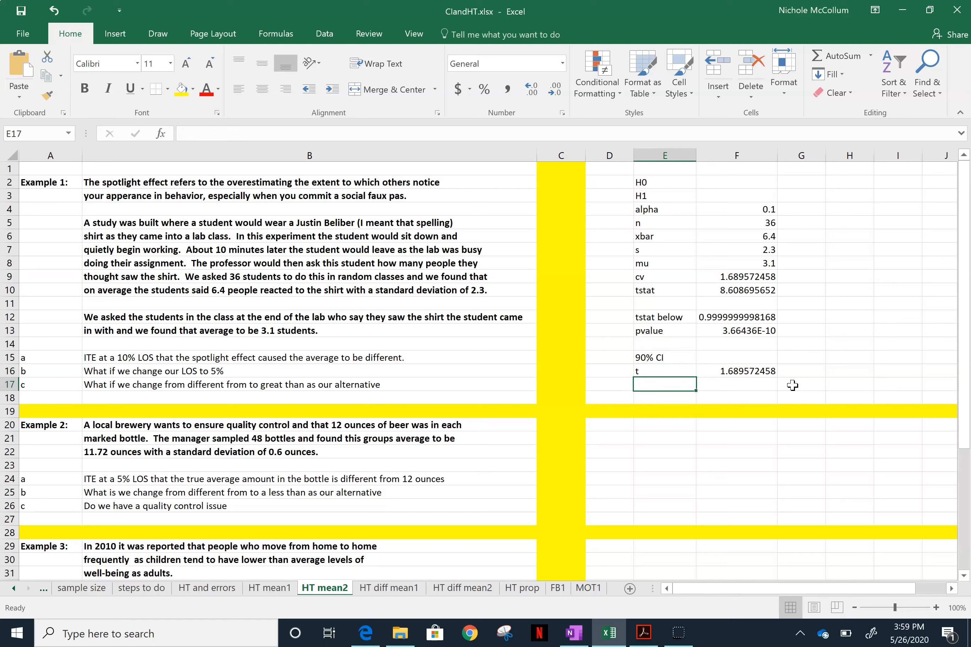
pyautogui.write('E')
pyautogui.press('Return')
pyautogui.write('UP')
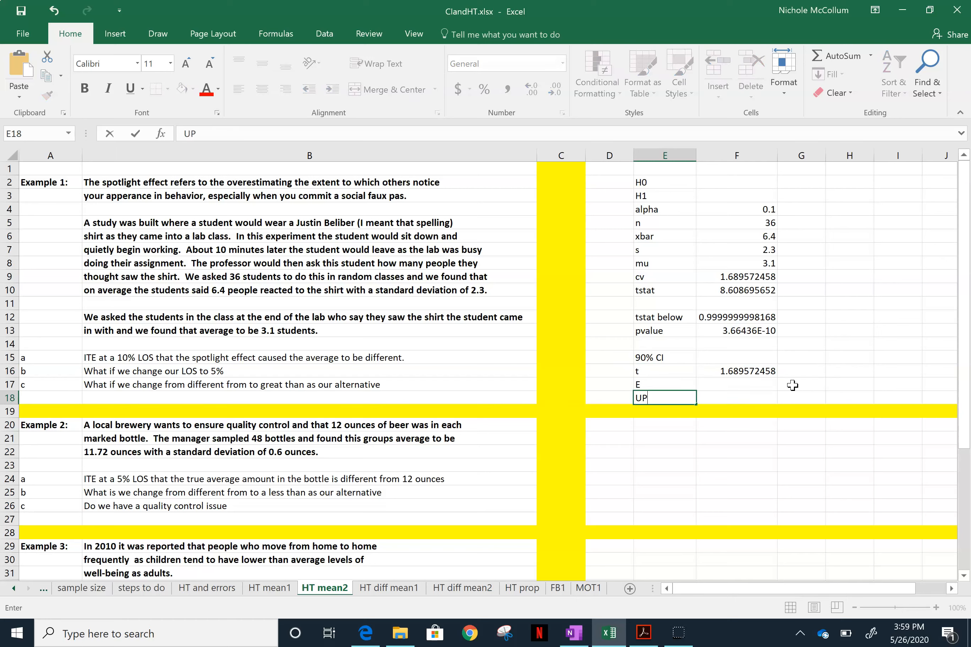
pyautogui.press('BackSpace')
pyautogui.write('B')
pyautogui.press('BackSpace')
pyautogui.press('BackSpace')
pyautogui.write('LB')
# Insert a blank row above the yellow divider between Example 1 and Example 2
pyautogui.click(9, 410)
pyautogui.rightClick(9, 410)
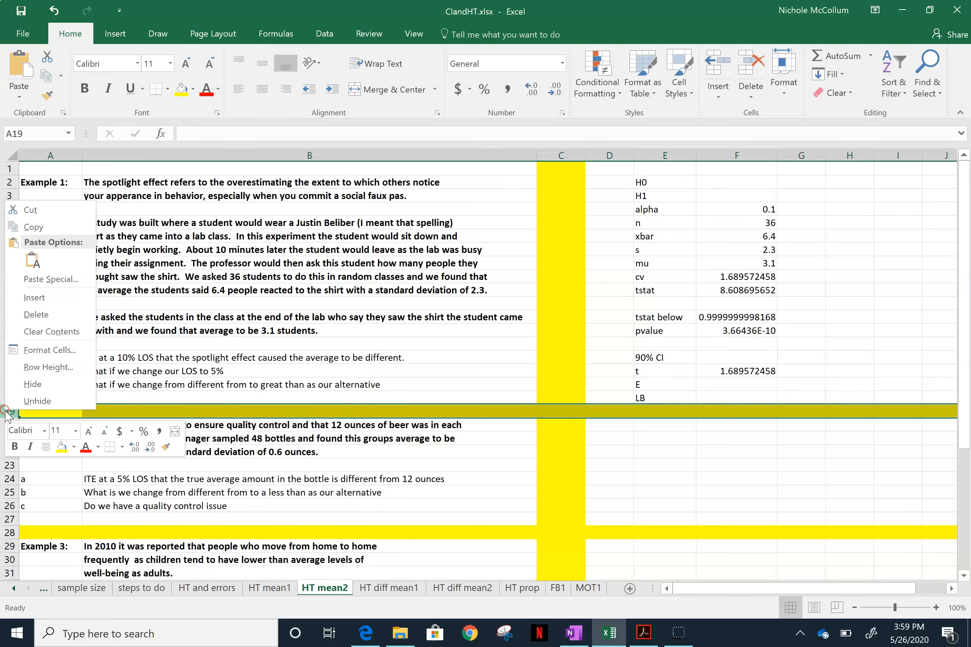
pyautogui.click(31, 303)
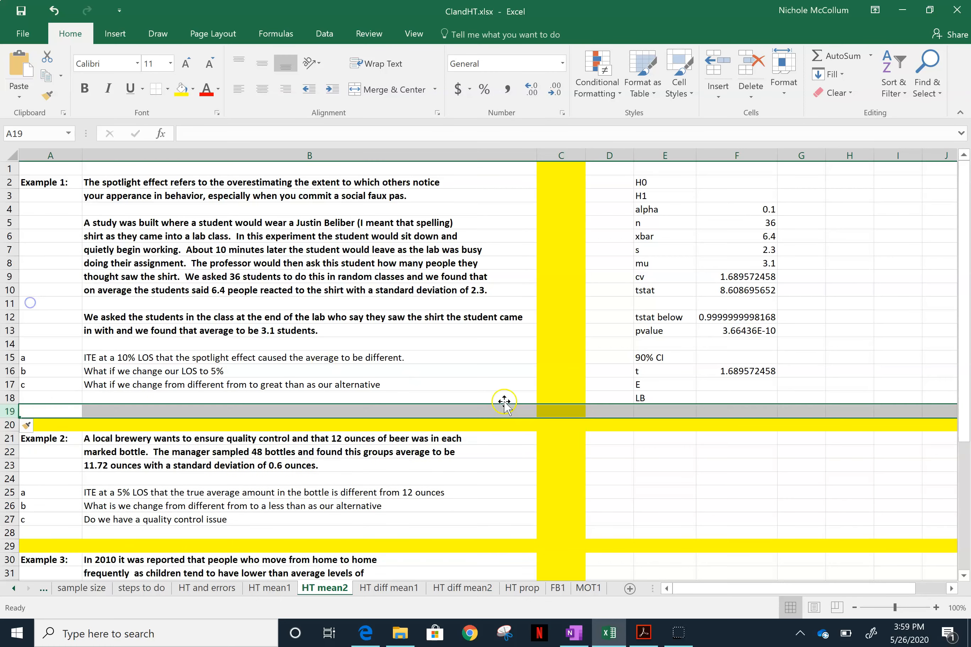
# Enter the label "UB" in E19 and select F17 beside the E label
pyautogui.click(652, 411)
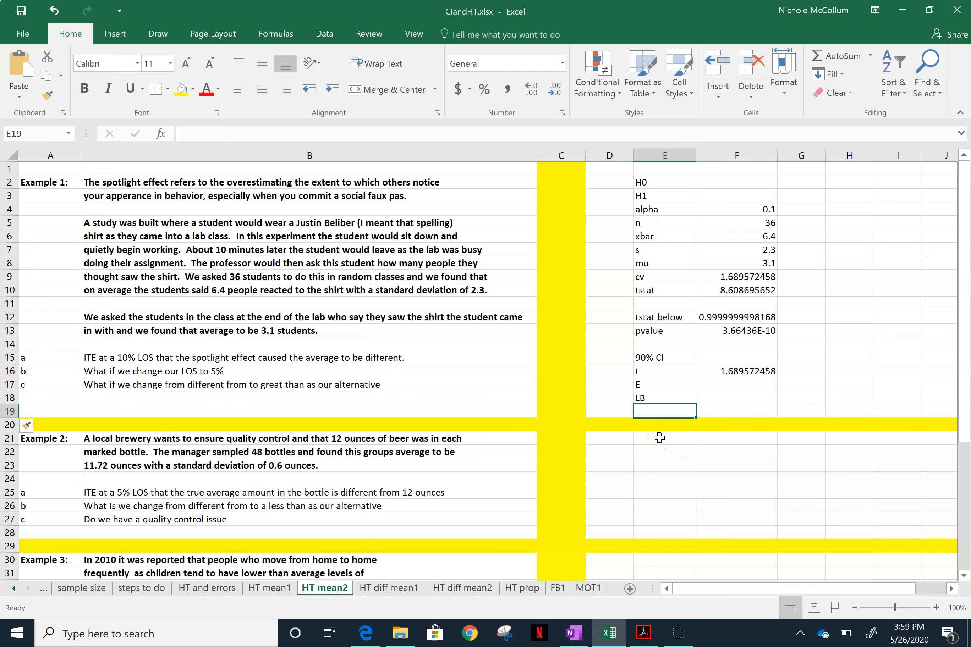
pyautogui.write('UB')
pyautogui.press('Tab')
pyautogui.press('Up')
pyautogui.press('Up')
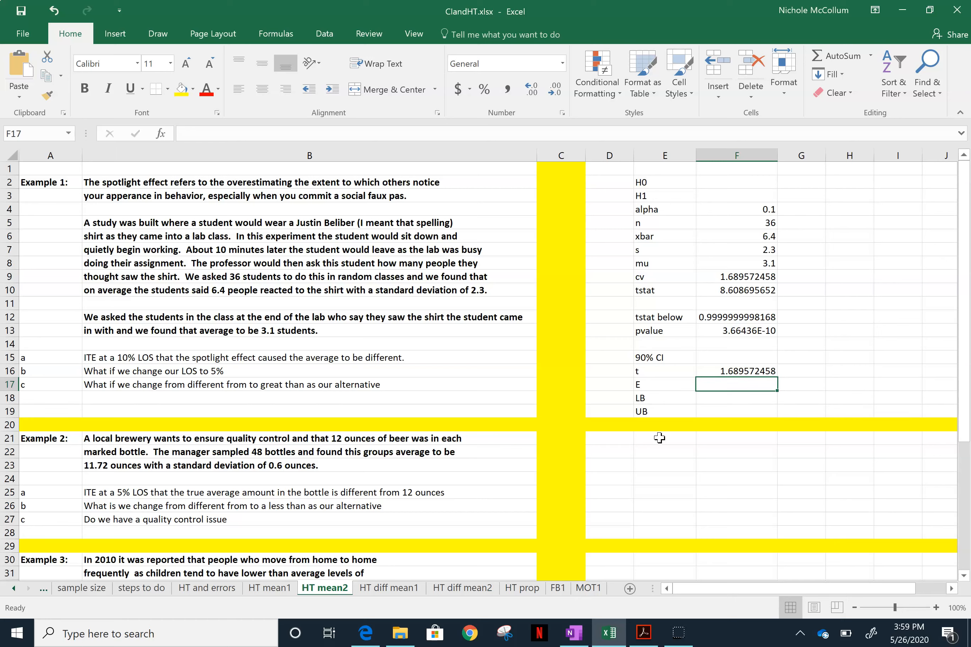
# Calculate the margin of error E in F17 with the formula =F16*F7/sqrt(F5)
pyautogui.write('=')
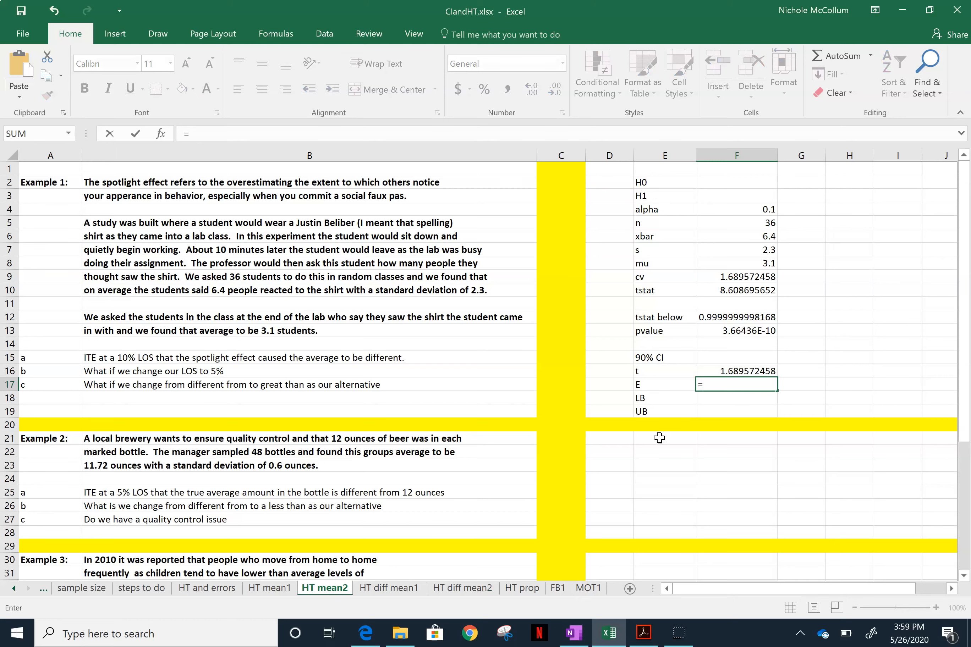
pyautogui.click(708, 371)
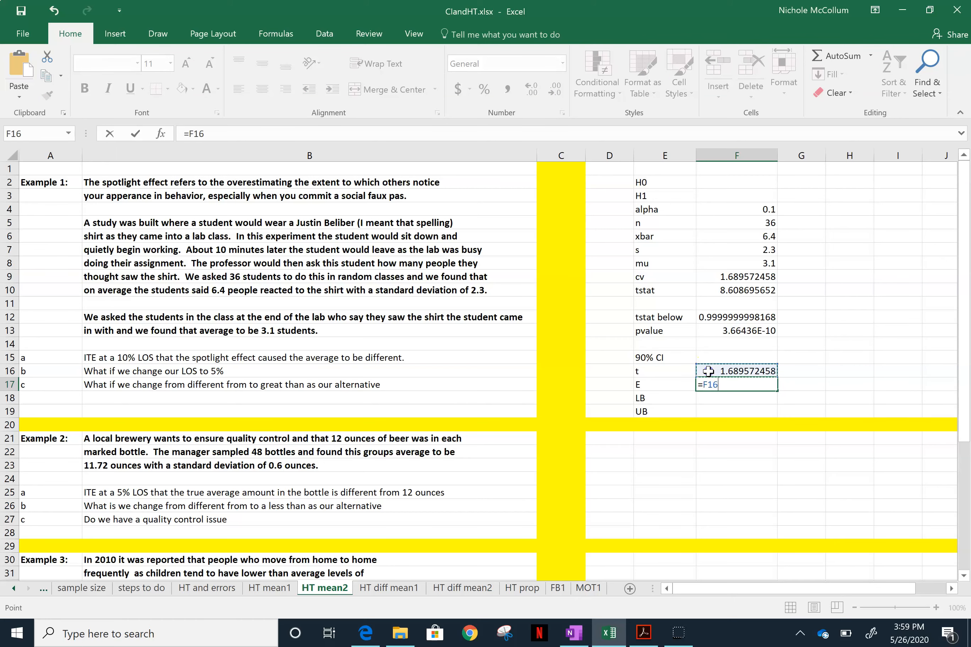
pyautogui.write('*')
pyautogui.click(731, 249)
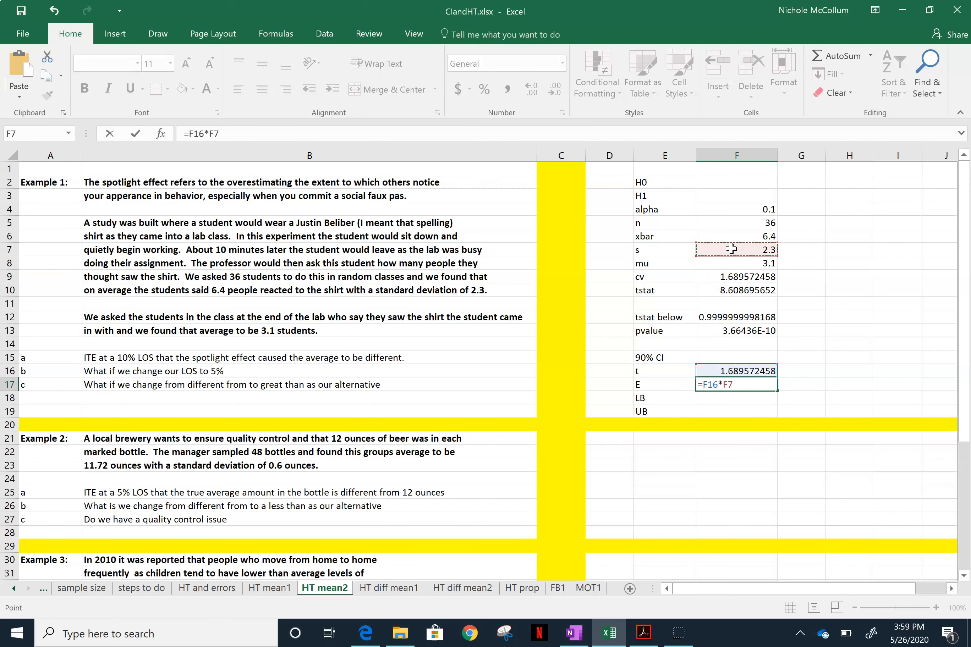
pyautogui.write('/sqrt(')
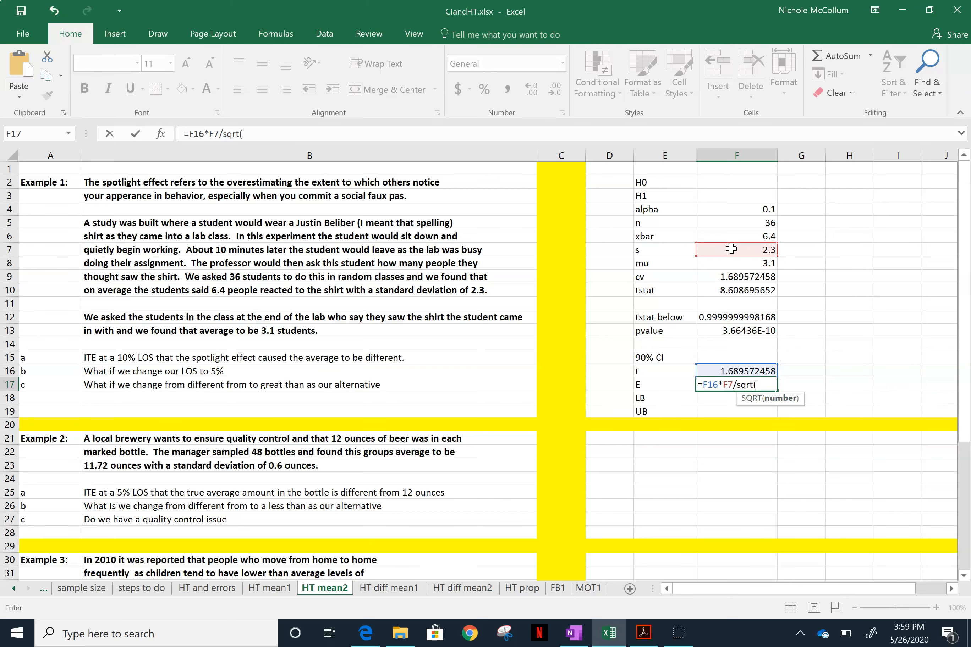
pyautogui.click(720, 225)
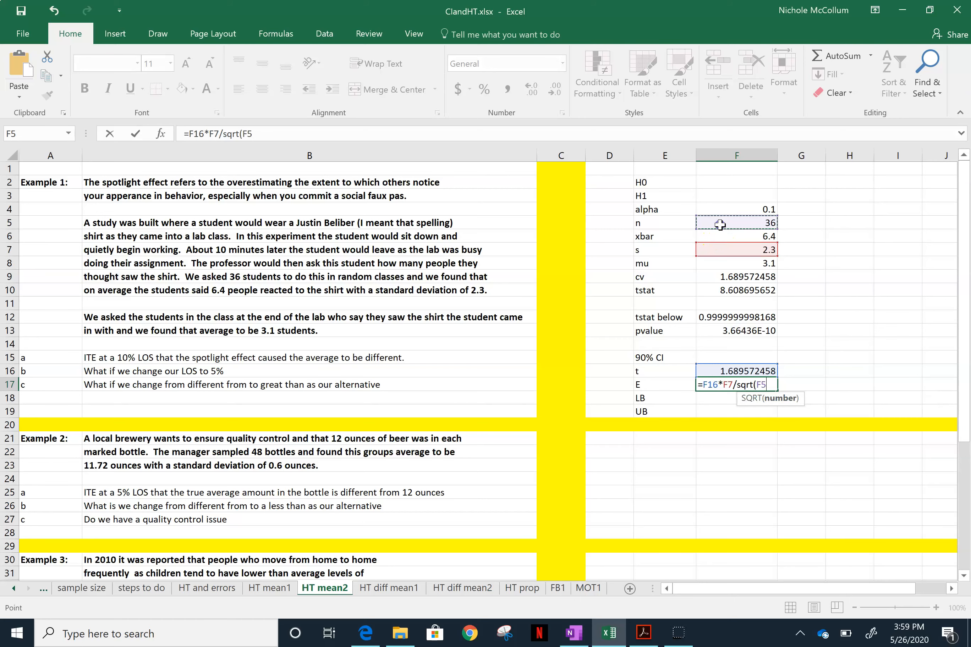
pyautogui.press('Return')
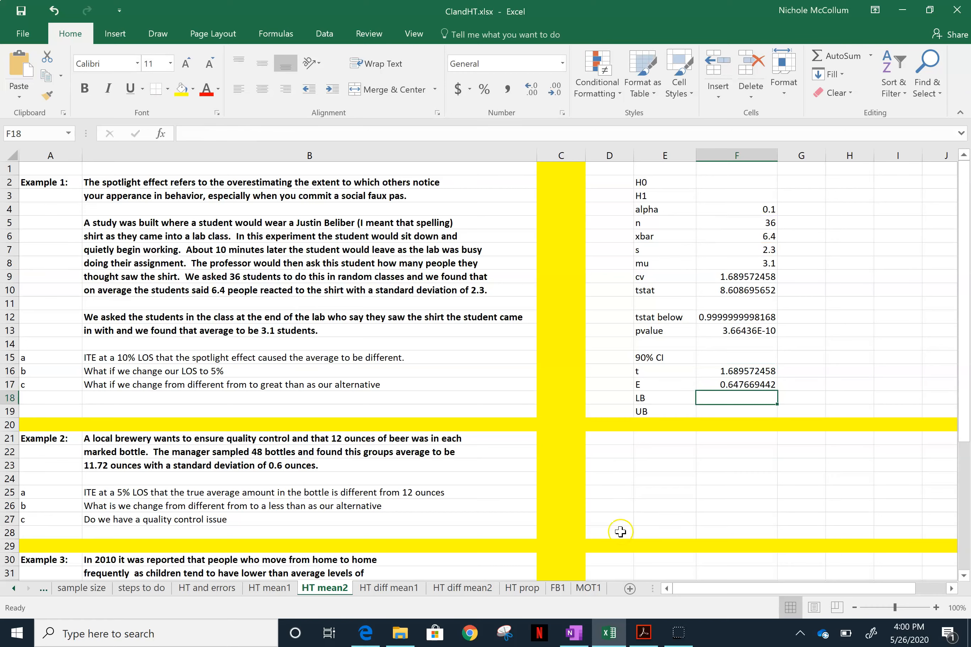
# Switch to OneNote, box the t · s/√n part of the confidence interval formula in blue ink, and label it E
pyautogui.click(583, 633)
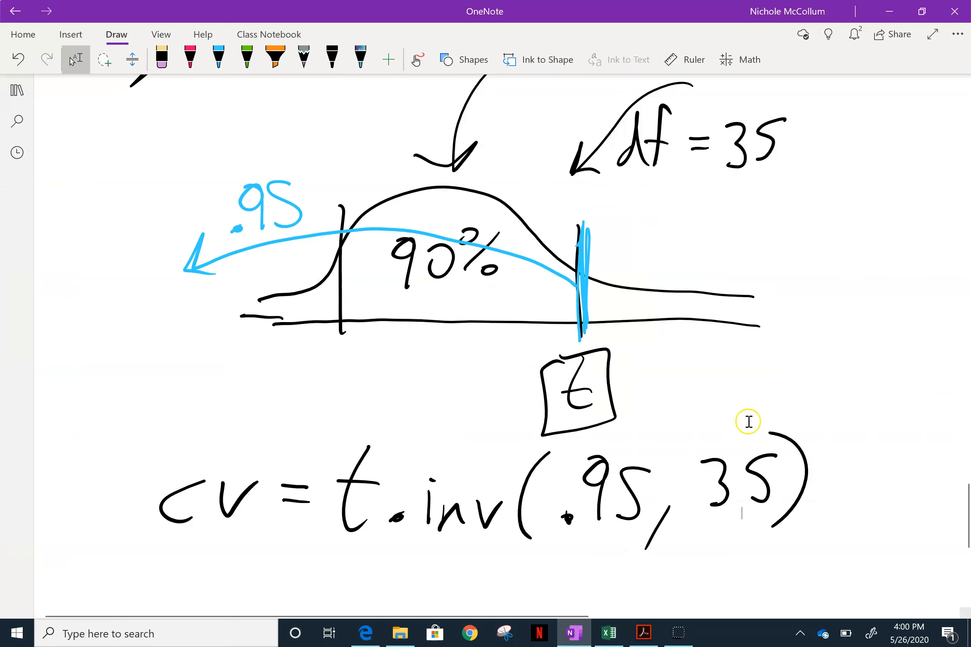
pyautogui.scroll(8, 748, 422)
pyautogui.click(218, 59)
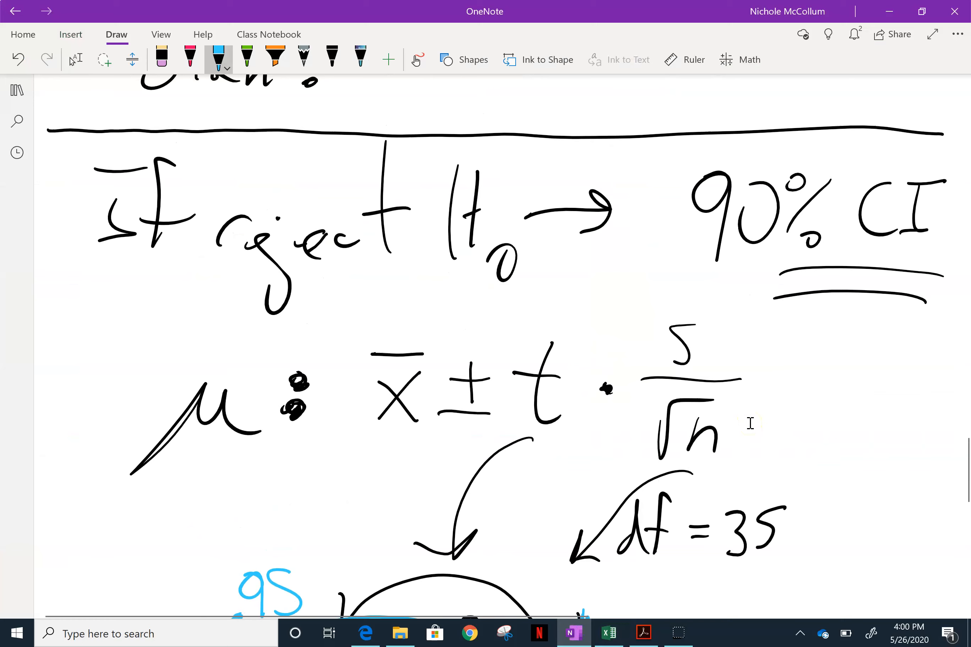
pyautogui.moveTo(581, 311)
pyautogui.mouseDown()
pyautogui.moveTo(707, 301)
pyautogui.moveTo(729, 459)
pyautogui.moveTo(522, 466)
pyautogui.moveTo(507, 325)
pyautogui.moveTo(597, 319)
pyautogui.mouseUp()
pyautogui.moveTo(616, 267)
pyautogui.mouseDown()
pyautogui.moveTo(586, 311)
pyautogui.moveTo(615, 304)
pyautogui.moveTo(610, 290)
pyautogui.mouseUp()
pyautogui.press('Escape')
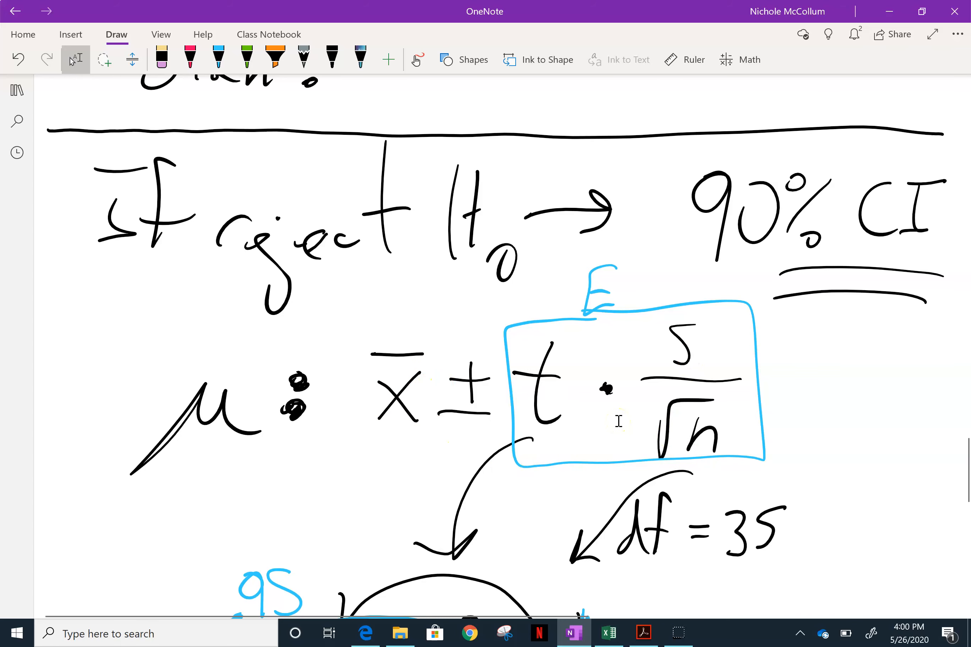
pyautogui.scroll(-12, 619, 421)
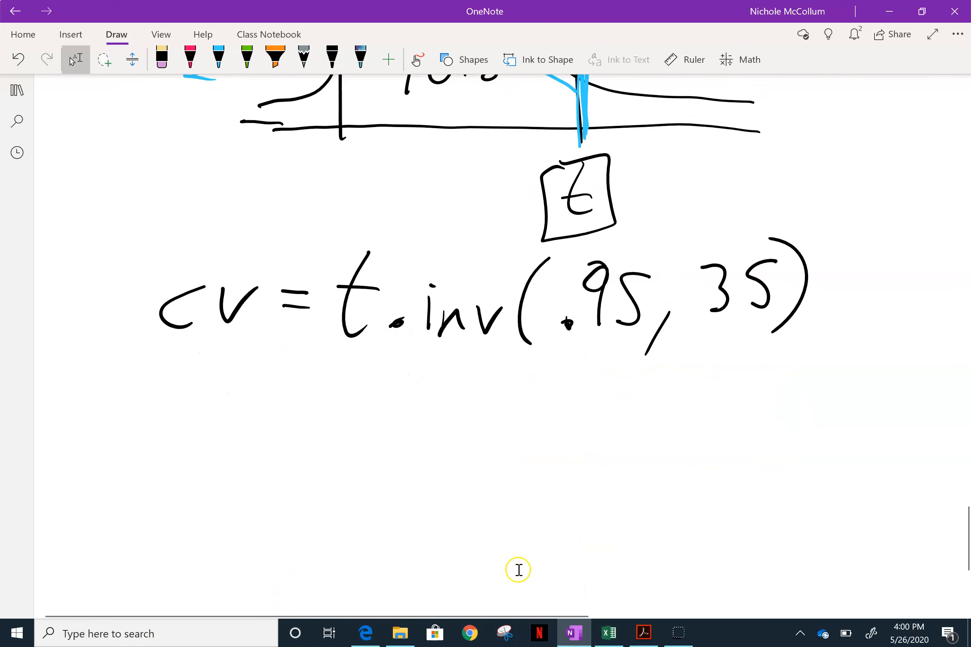
# Switch to Excel and calculate the lower bound in F18 with the formula =F6-F17
pyautogui.click(603, 632)
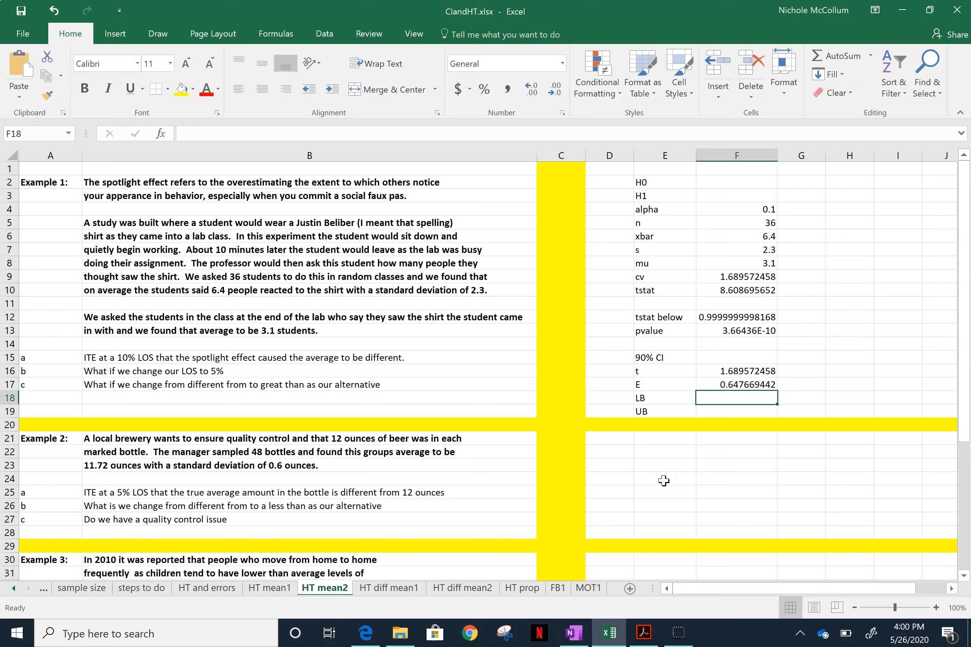
pyautogui.write('=')
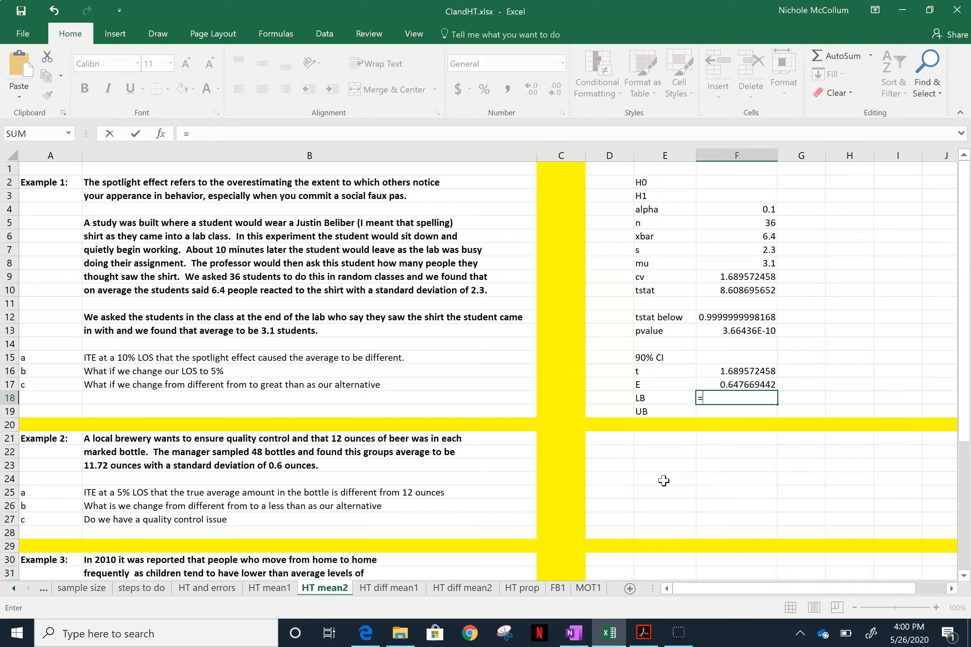
pyautogui.click(736, 239)
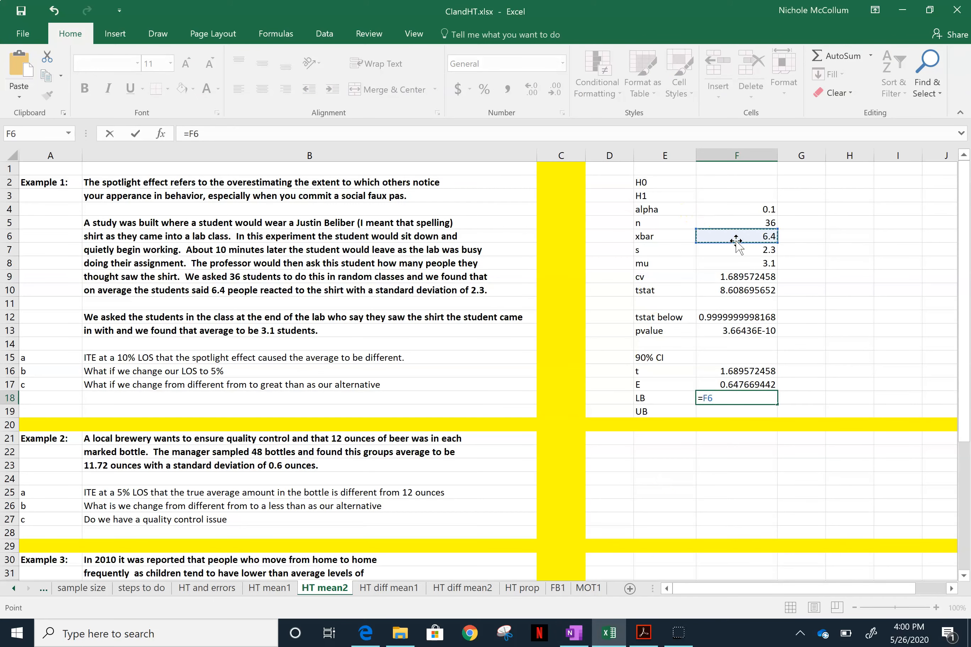
pyautogui.write('-')
pyautogui.click(741, 385)
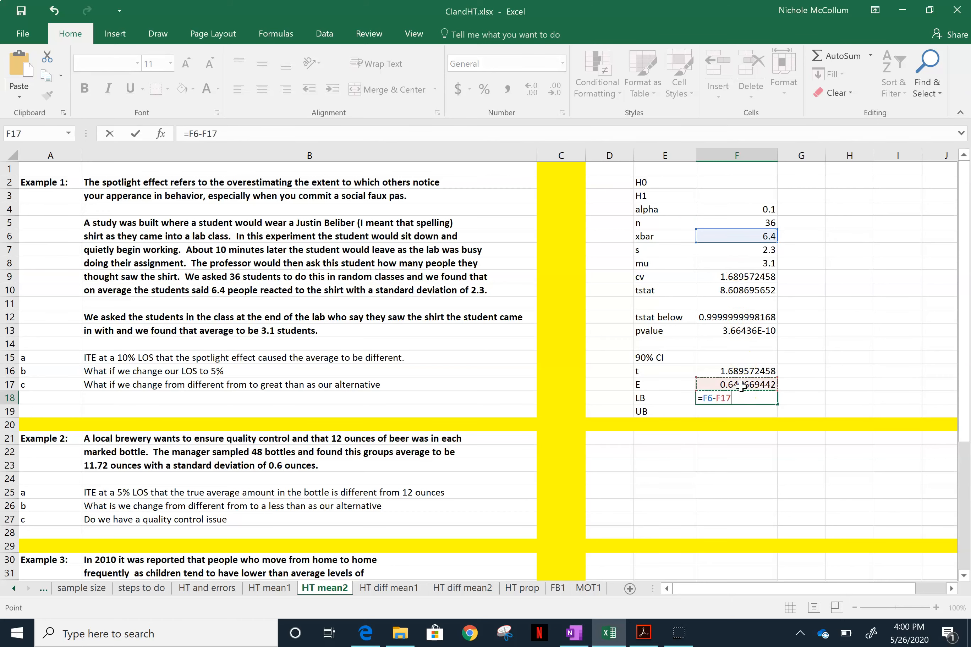
pyautogui.press('Return')
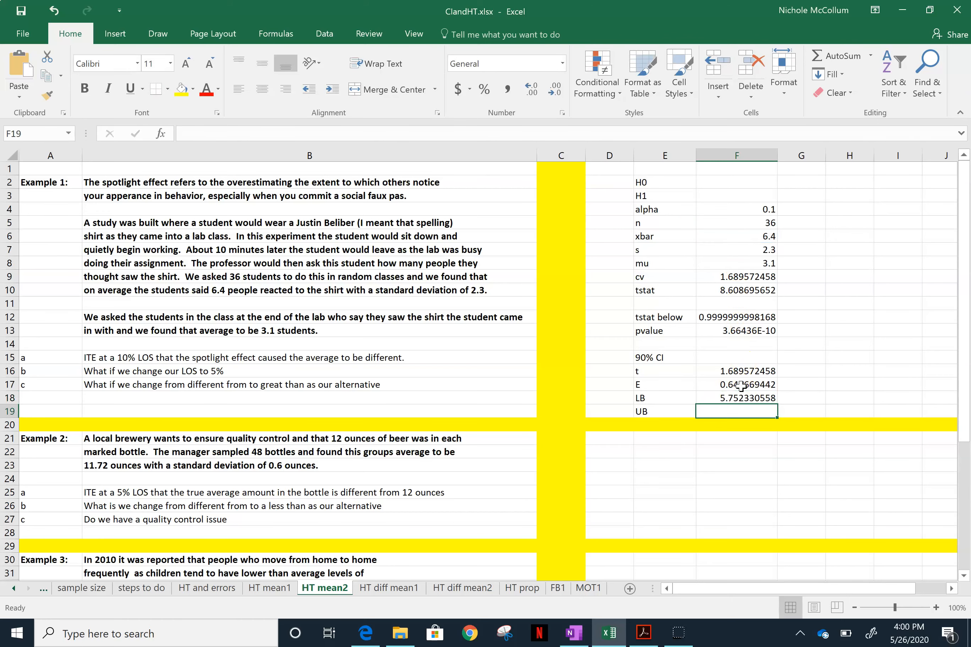
# Calculate the upper bound in F19 with the formula =F6+F17, and select the lower bound cell F18
pyautogui.write('=')
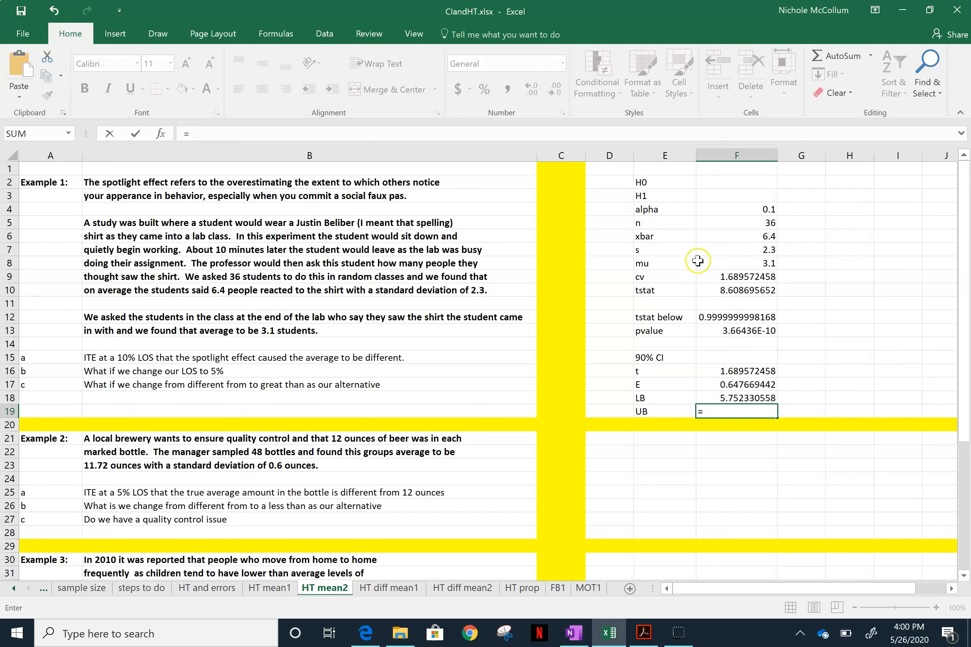
pyautogui.click(729, 232)
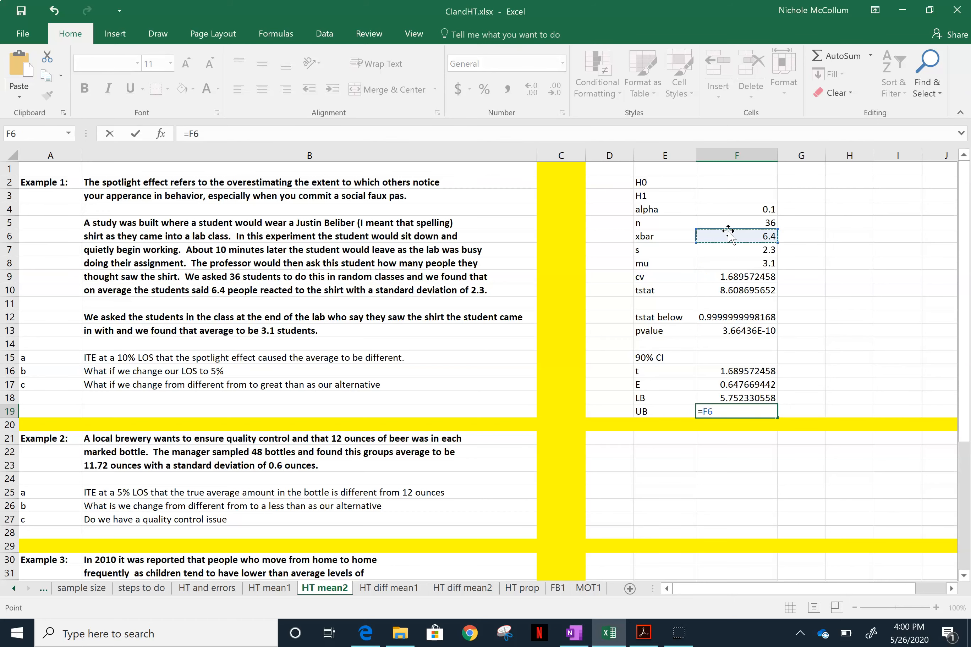
pyautogui.write('-')
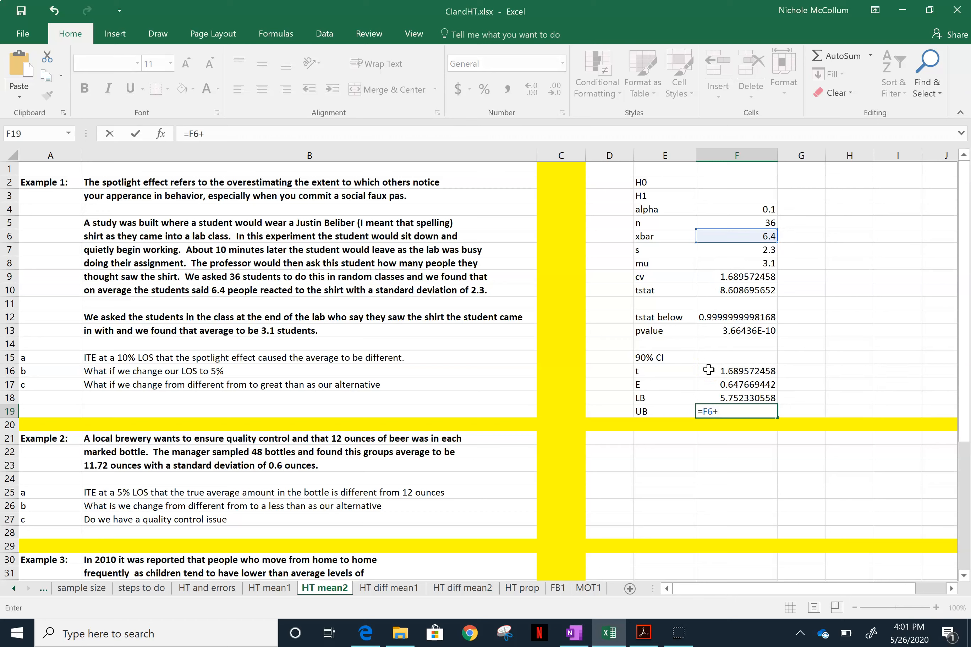
pyautogui.click(719, 384)
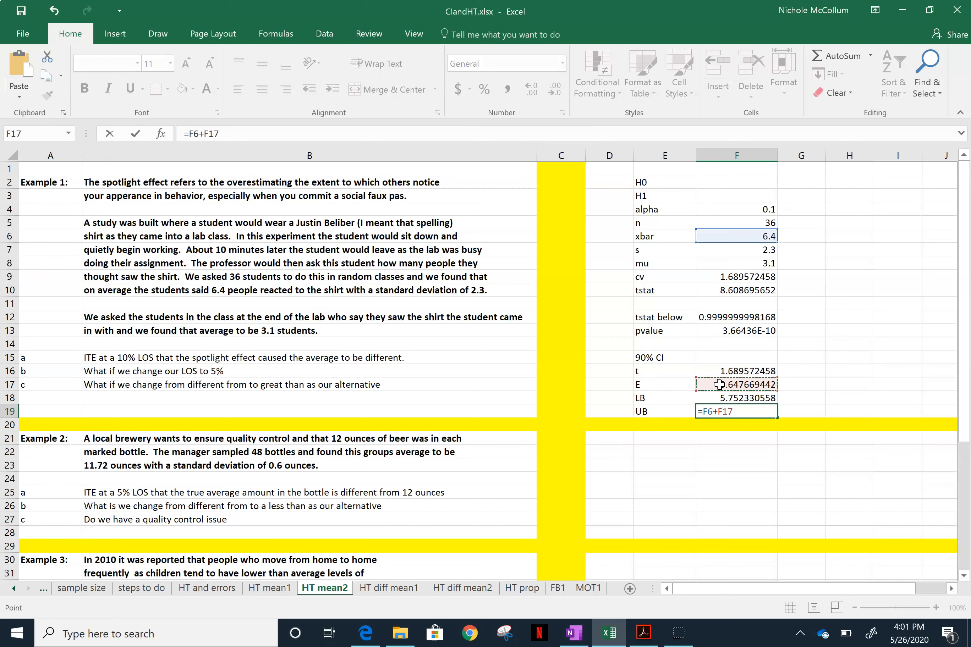
pyautogui.press('Return')
pyautogui.press('Up')
pyautogui.press('Up')
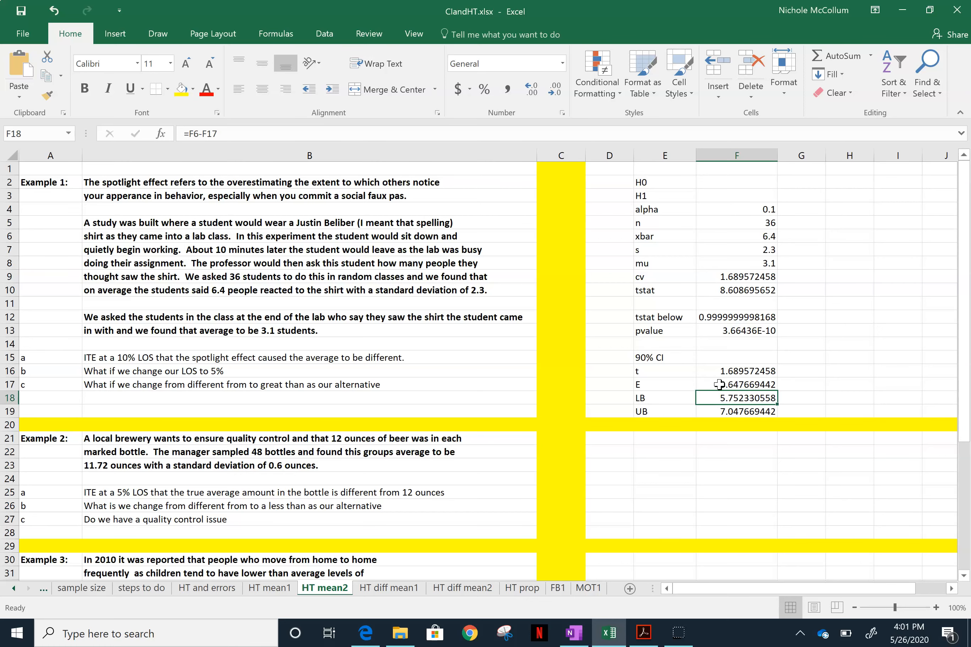
# Switch to OneNote and handwrite "So, 90% C.I is" in blue ink below the cv = t.inv(.95, 35) line
pyautogui.click(568, 634)
pyautogui.scroll(-3, 577, 556)
pyautogui.click(219, 59)
pyautogui.moveTo(118, 267)
pyautogui.mouseDown()
pyautogui.moveTo(81, 313)
pyautogui.moveTo(119, 302)
pyautogui.mouseUp()
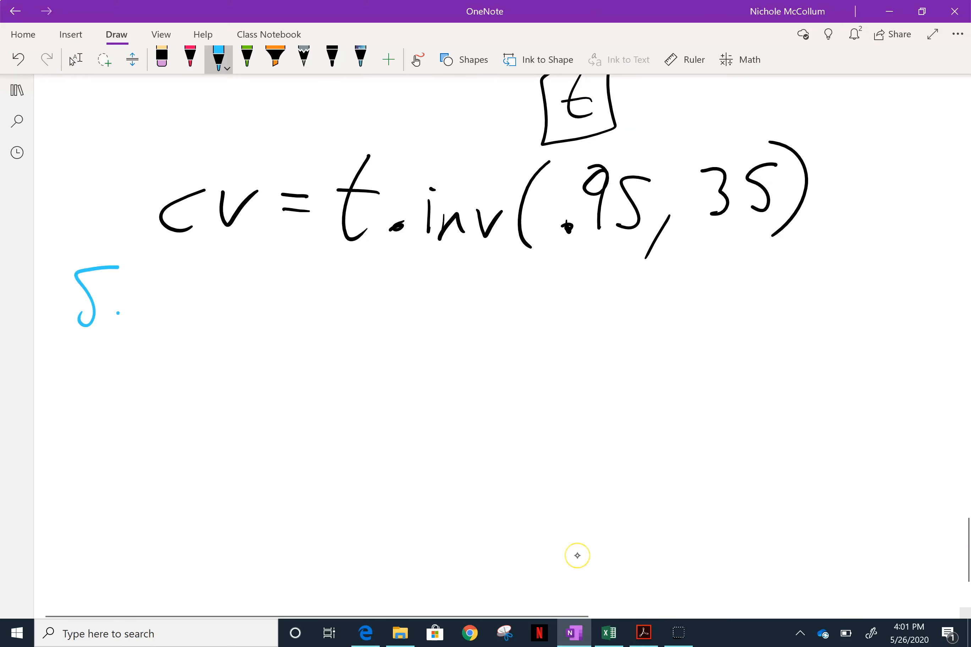
pyautogui.moveTo(149, 334); pyautogui.dragTo(139, 370)
pyautogui.moveTo(221, 328); pyautogui.dragTo(212, 403)
pyautogui.moveTo(236, 336); pyautogui.dragTo(297, 334)
pyautogui.moveTo(318, 321)
pyautogui.mouseDown()
pyautogui.moveTo(283, 387)
pyautogui.moveTo(315, 367)
pyautogui.mouseUp()
pyautogui.moveTo(409, 316); pyautogui.dragTo(393, 370)
pyautogui.click(428, 377)
pyautogui.moveTo(480, 307)
pyautogui.mouseDown()
pyautogui.moveTo(538, 305)
pyautogui.moveTo(524, 383)
pyautogui.mouseUp()
pyautogui.moveTo(472, 387); pyautogui.dragTo(526, 381)
pyautogui.moveTo(625, 342); pyautogui.dragTo(619, 388)
pyautogui.moveTo(672, 345); pyautogui.dragTo(678, 388)
pyautogui.click(643, 307)
# Handwrite "μ is between" in blue ink on the line below the 90% C.I text
pyautogui.moveTo(104, 487)
pyautogui.mouseDown()
pyautogui.moveTo(134, 448)
pyautogui.moveTo(142, 499)
pyautogui.mouseUp()
pyautogui.moveTo(161, 465); pyautogui.dragTo(181, 503)
pyautogui.moveTo(267, 465); pyautogui.dragTo(268, 499)
pyautogui.moveTo(310, 467); pyautogui.dragTo(292, 503)
pyautogui.click(262, 452)
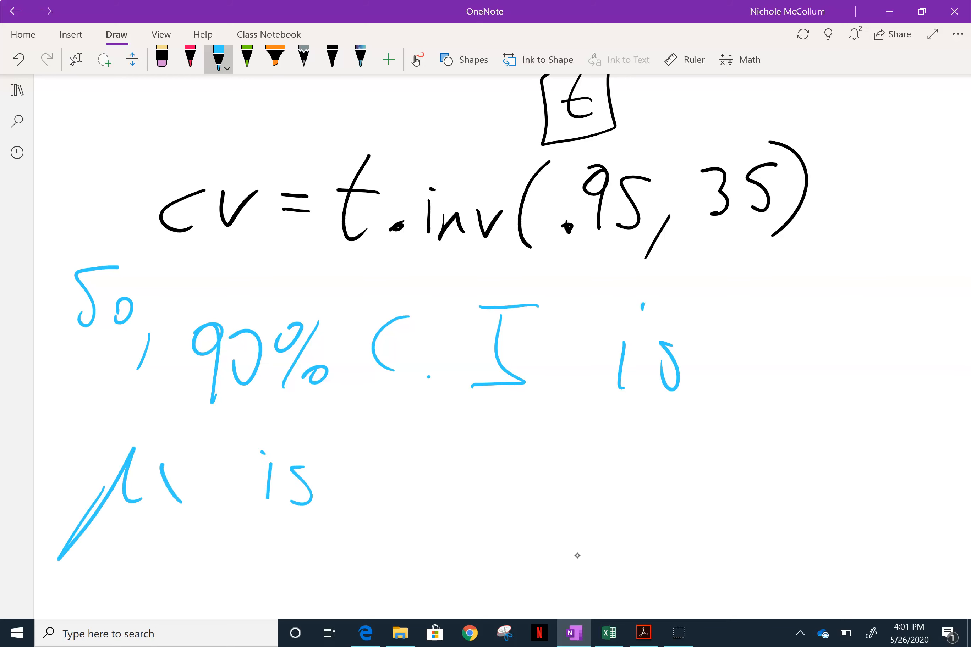
pyautogui.moveTo(379, 412)
pyautogui.mouseDown()
pyautogui.moveTo(401, 491)
pyautogui.moveTo(434, 503)
pyautogui.mouseUp()
pyautogui.moveTo(461, 396); pyautogui.dragTo(451, 495)
pyautogui.moveTo(428, 453); pyautogui.dragTo(474, 454)
pyautogui.moveTo(468, 459)
pyautogui.mouseDown()
pyautogui.moveTo(522, 465)
pyautogui.moveTo(547, 495)
pyautogui.moveTo(589, 492)
pyautogui.mouseUp()
pyautogui.moveTo(610, 452)
pyautogui.mouseDown()
pyautogui.moveTo(605, 482)
pyautogui.moveTo(632, 501)
pyautogui.mouseUp()
pyautogui.moveTo(136, 503); pyautogui.dragTo(158, 469)
# Look up the lower bound in the Excel worksheet and handwrite "[5.75 ," in black below "μ is between" in OneNote
pyautogui.scroll(-5, 577, 555)
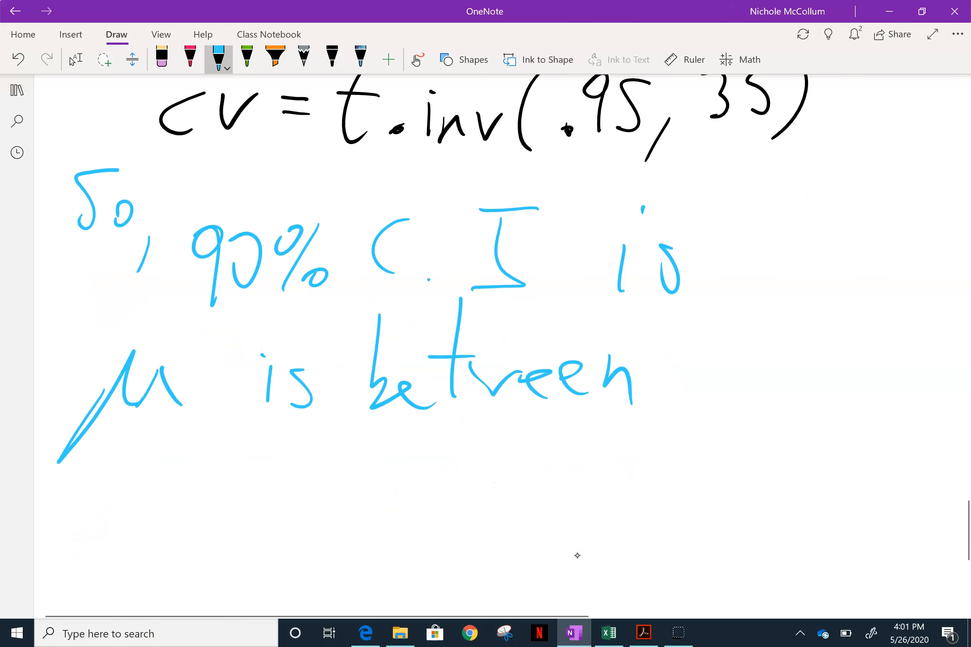
pyautogui.click(75, 58)
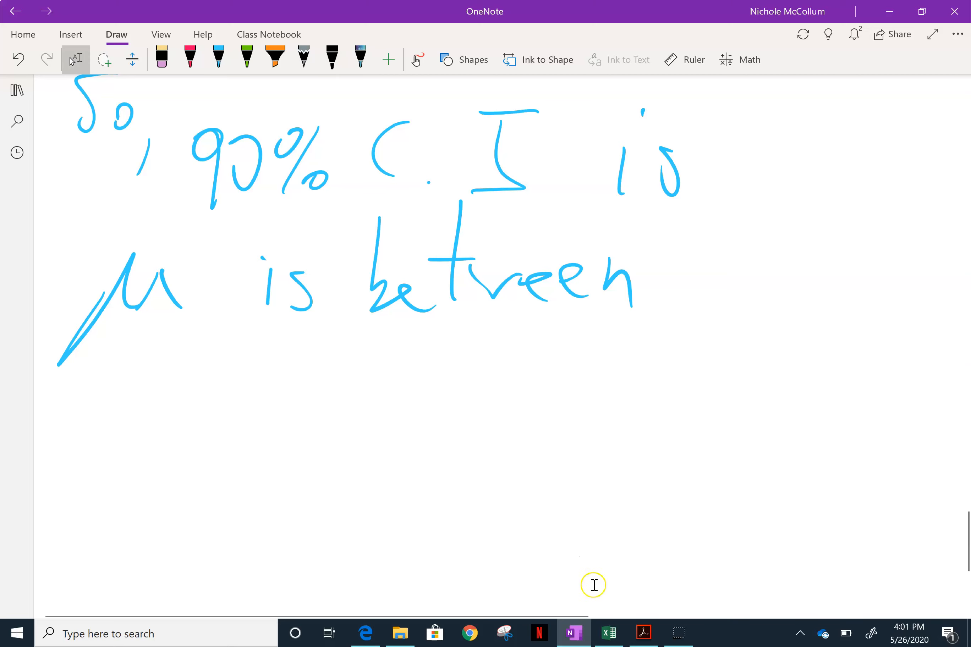
pyautogui.click(618, 633)
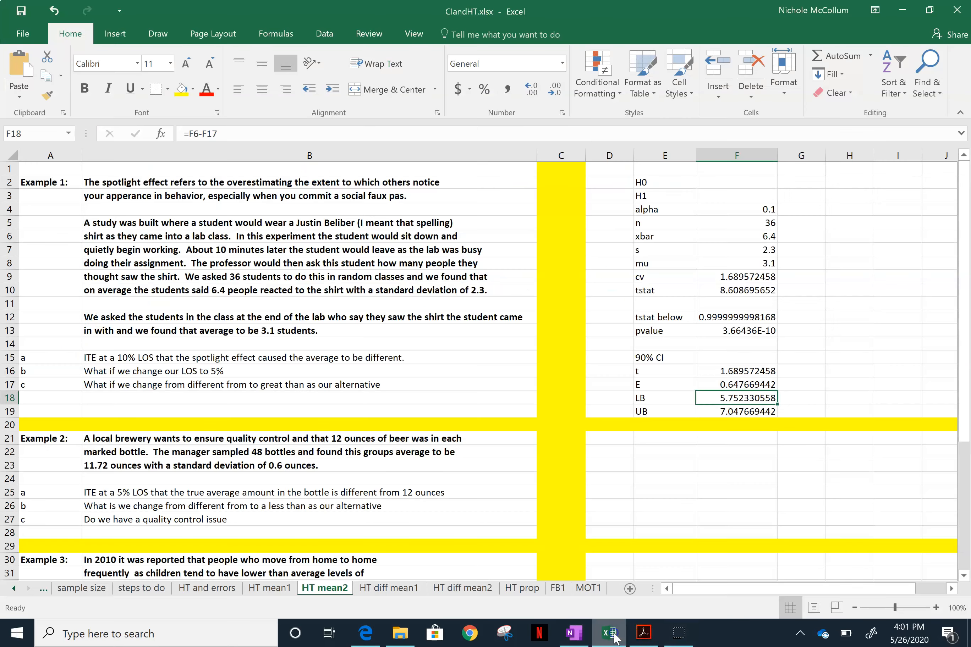
pyautogui.click(618, 633)
pyautogui.moveTo(237, 378)
pyautogui.mouseDown()
pyautogui.moveTo(203, 441)
pyautogui.moveTo(252, 429)
pyautogui.mouseUp()
pyautogui.moveTo(269, 374); pyautogui.dragTo(276, 428)
pyautogui.moveTo(264, 412)
pyautogui.mouseDown()
pyautogui.moveTo(288, 408)
pyautogui.moveTo(304, 437)
pyautogui.mouseUp()
pyautogui.moveTo(400, 425); pyautogui.dragTo(367, 469)
pyautogui.moveTo(203, 347)
pyautogui.mouseDown()
pyautogui.moveTo(139, 464)
pyautogui.moveTo(186, 473)
pyautogui.mouseUp()
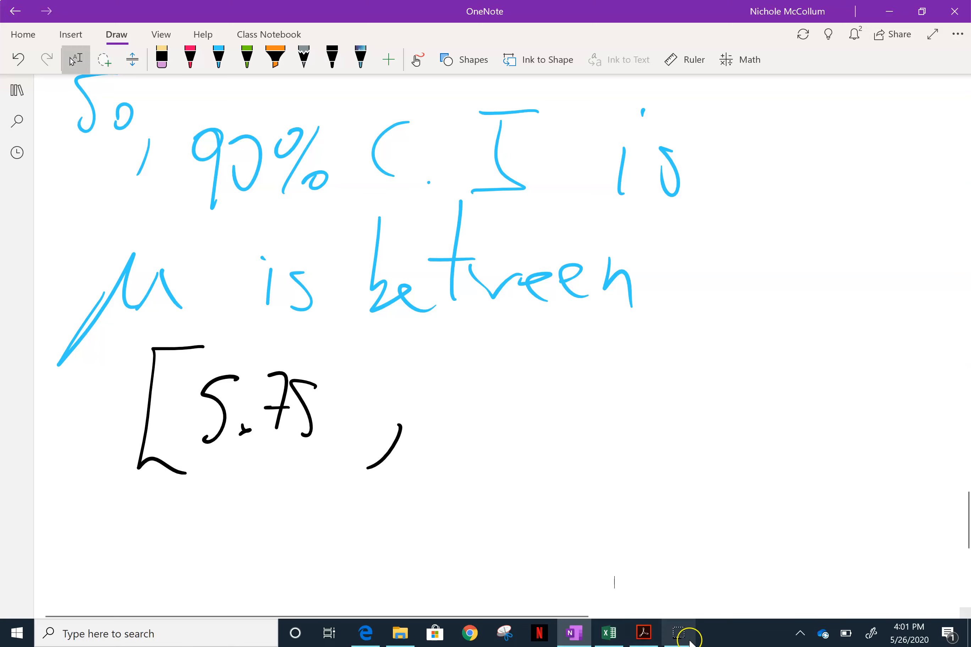
# Check the upper bound in Excel and complete the handwritten interval with "7.05]" in black ink
pyautogui.click(608, 633)
pyautogui.click(608, 633)
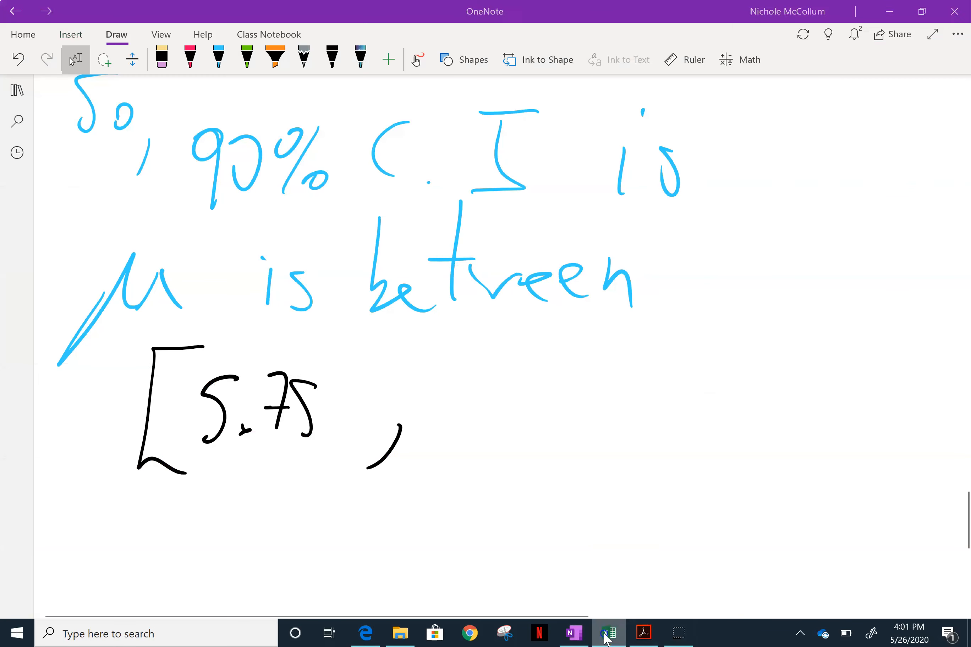
pyautogui.moveTo(439, 373)
pyautogui.mouseDown()
pyautogui.moveTo(447, 439)
pyautogui.moveTo(472, 404)
pyautogui.moveTo(487, 419)
pyautogui.mouseUp()
pyautogui.moveTo(515, 379); pyautogui.dragTo(518, 409)
pyautogui.moveTo(589, 372); pyautogui.dragTo(564, 415)
pyautogui.moveTo(585, 340)
pyautogui.mouseDown()
pyautogui.moveTo(628, 358)
pyautogui.moveTo(577, 448)
pyautogui.mouseUp()
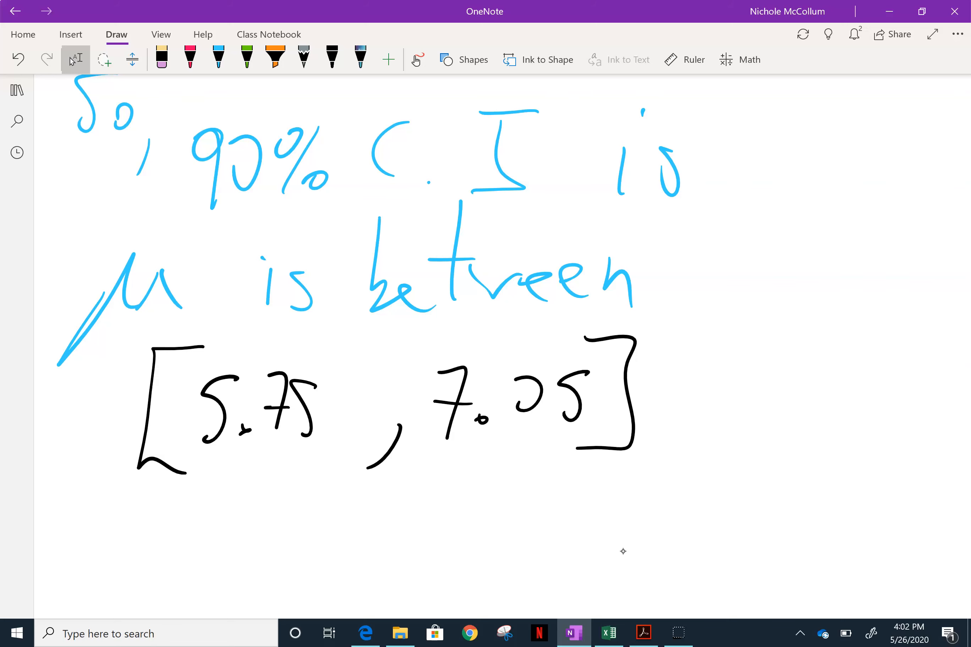
# Retrace the I of "C.I" with the black pen and darken the decimal points in 5.75 and 7.05
pyautogui.click(333, 59)
pyautogui.moveTo(481, 186); pyautogui.dragTo(545, 185)
pyautogui.moveTo(490, 106); pyautogui.dragTo(539, 111)
pyautogui.moveTo(492, 110)
pyautogui.mouseDown()
pyautogui.moveTo(492, 162)
pyautogui.moveTo(523, 189)
pyautogui.mouseUp()
pyautogui.moveTo(464, 183); pyautogui.dragTo(534, 181)
pyautogui.moveTo(456, 117); pyautogui.dragTo(507, 105)
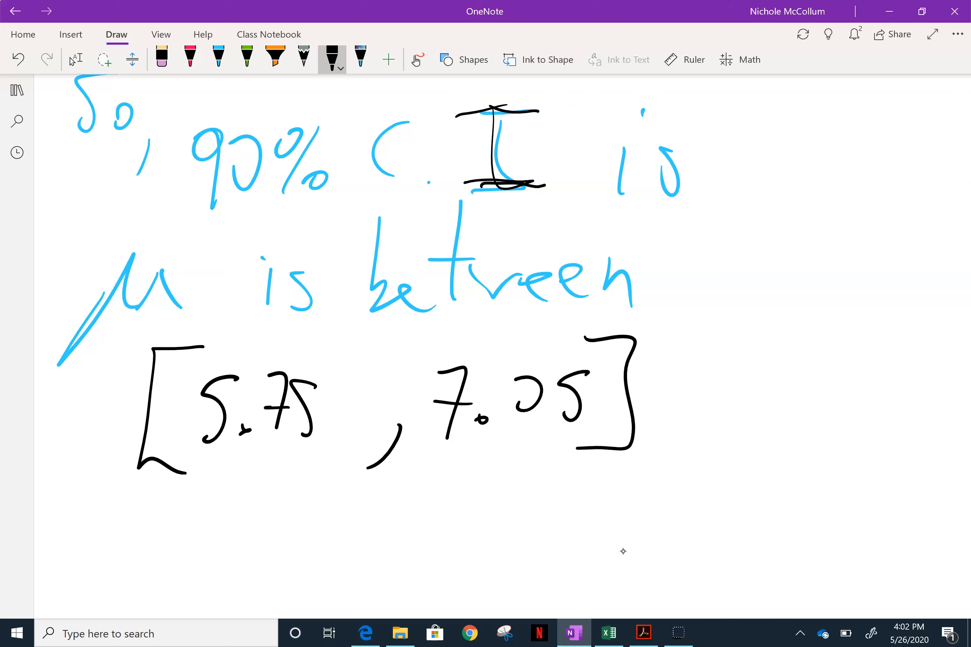
pyautogui.moveTo(247, 434); pyautogui.dragTo(240, 433)
pyautogui.moveTo(490, 413); pyautogui.dragTo(477, 416)
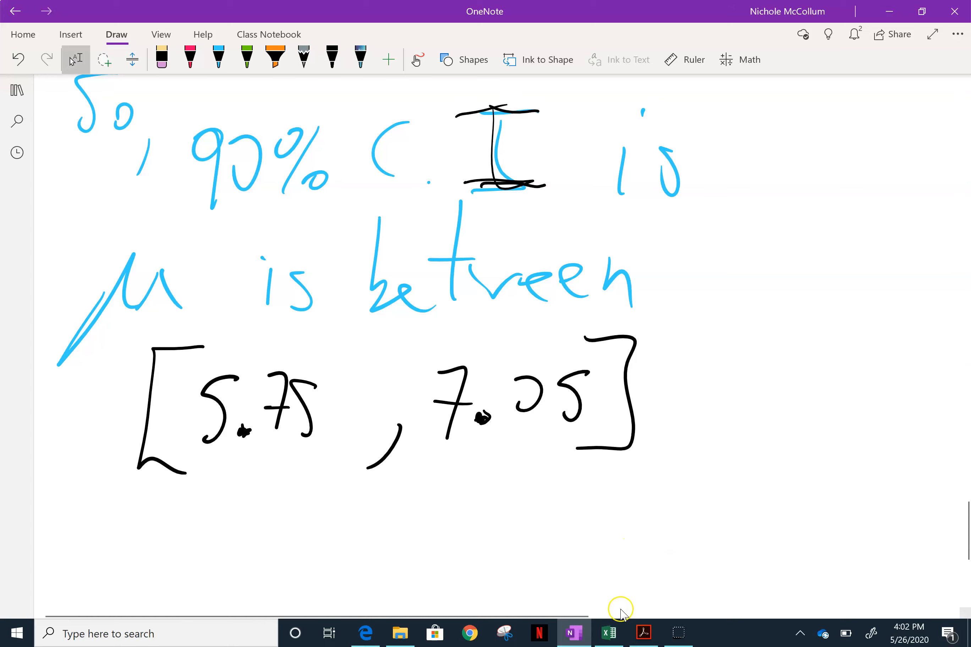
# Compare the handwritten interval in OneNote with the LB and UB cells and the Example 1 text in Excel
pyautogui.click(609, 632)
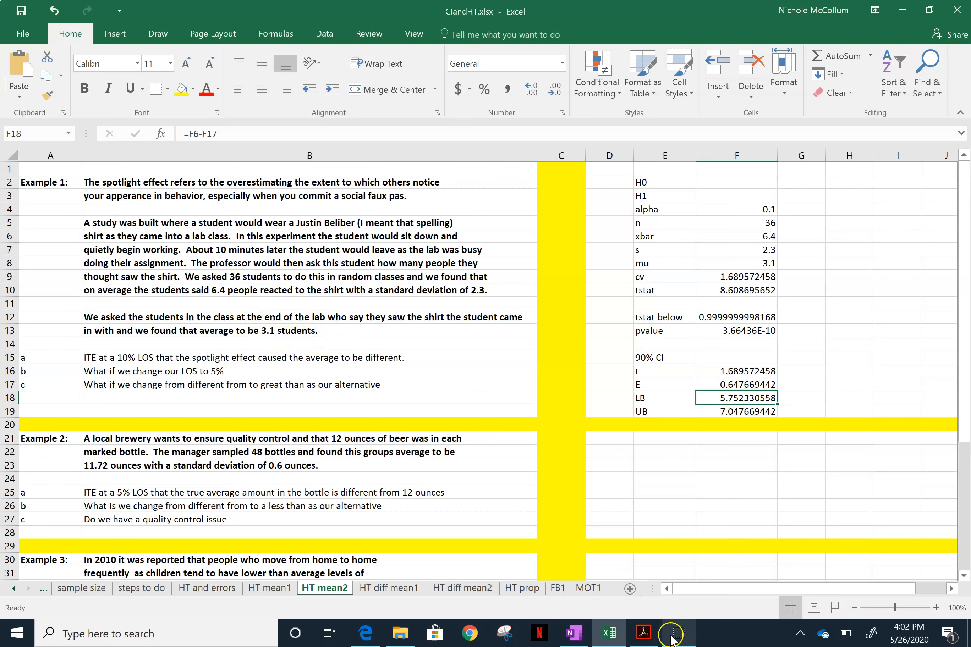
pyautogui.click(574, 633)
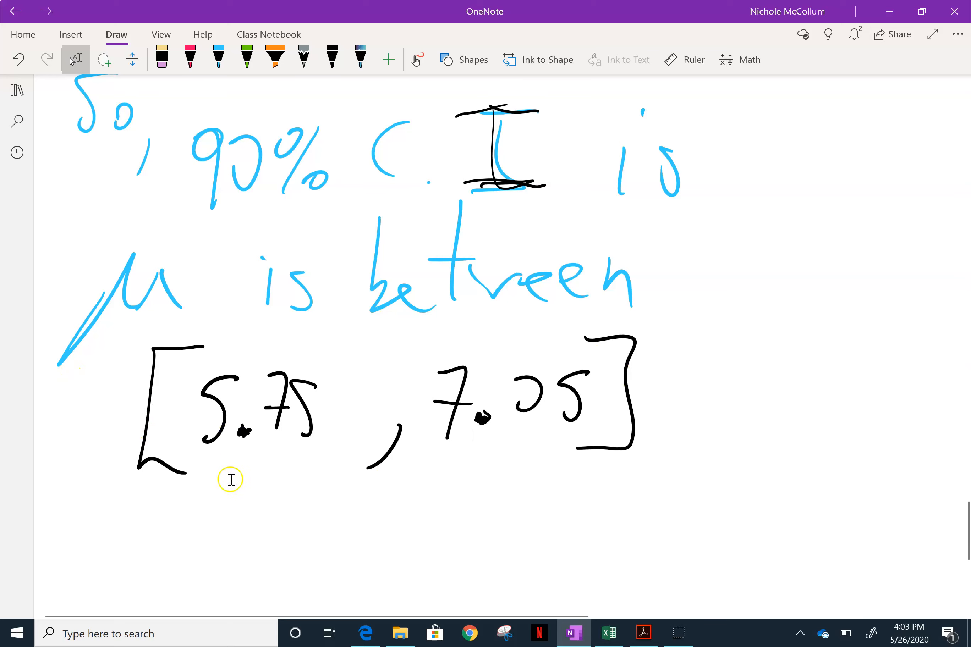
pyautogui.click(600, 631)
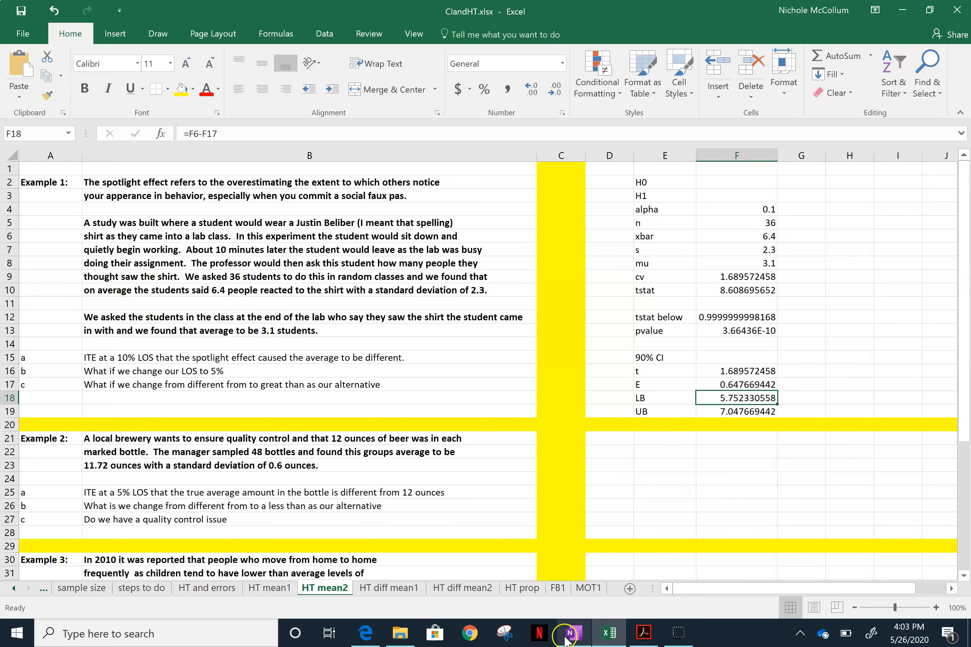
pyautogui.moveTo(566, 634)
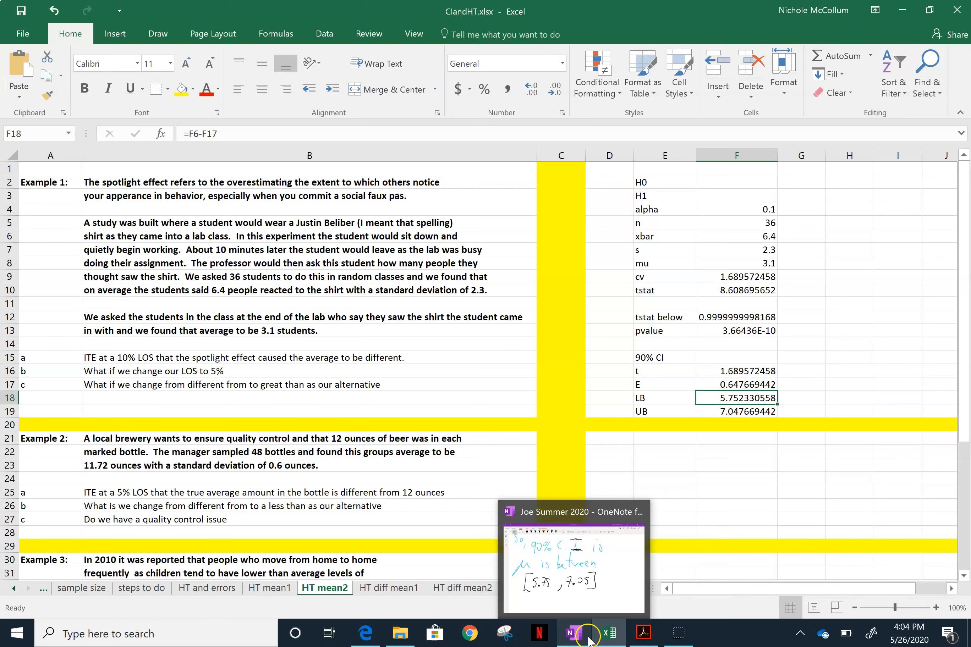
pyautogui.moveTo(603, 638)
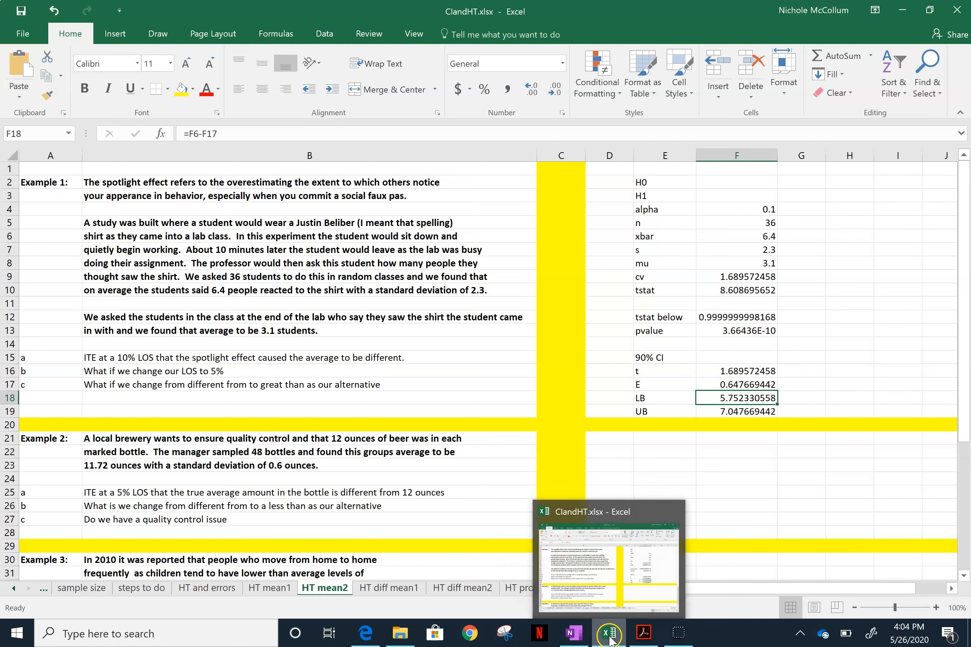
# Review the hypothesis test procedure on the "steps to do" sheet and recheck Example 1's tstat and mu on HT mean2 in Excel
pyautogui.click(464, 465)
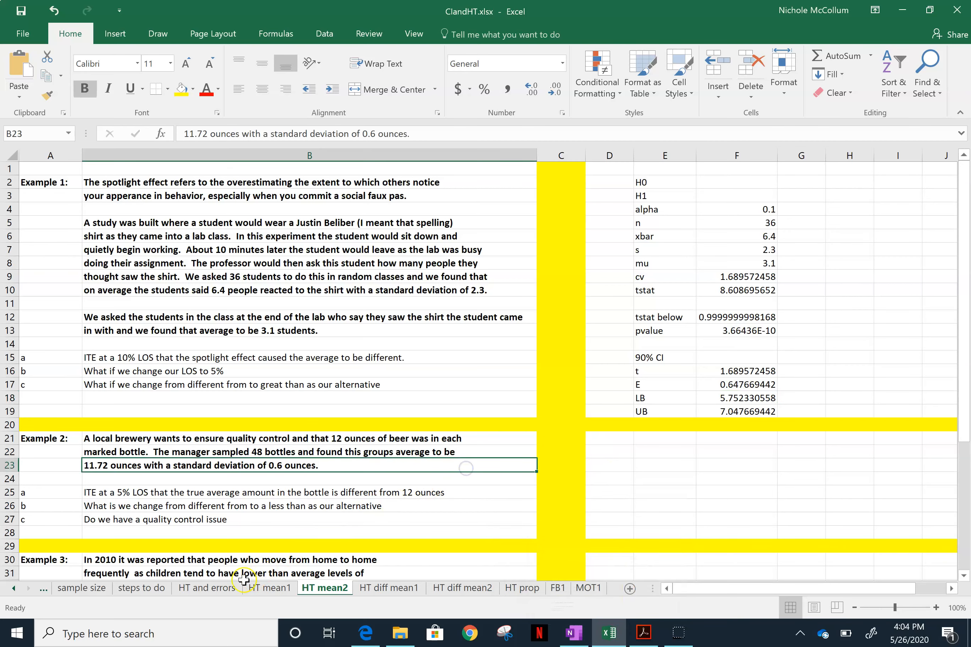
pyautogui.click(151, 588)
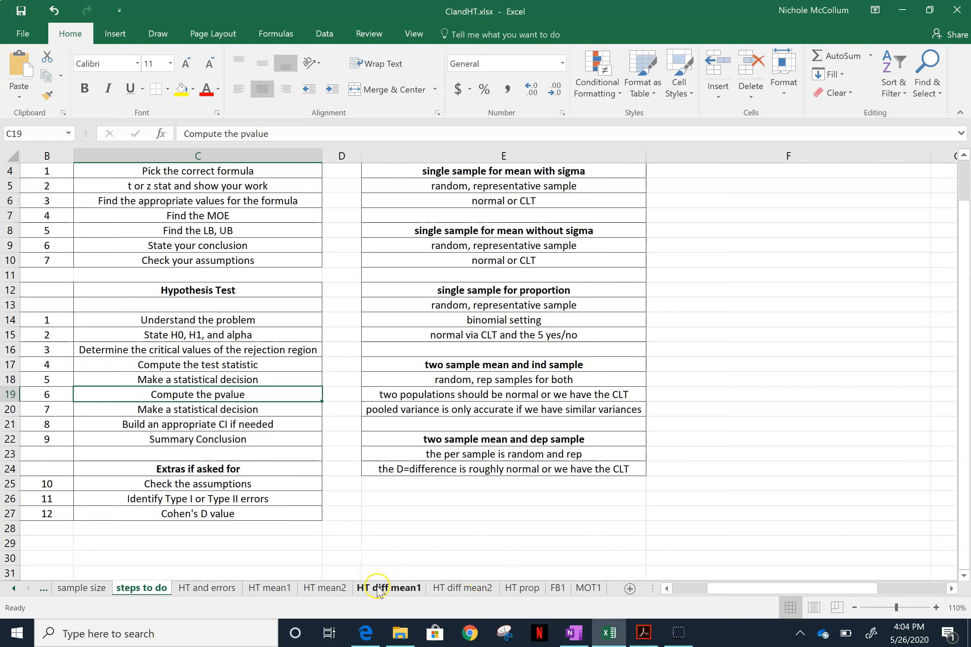
pyautogui.click(328, 589)
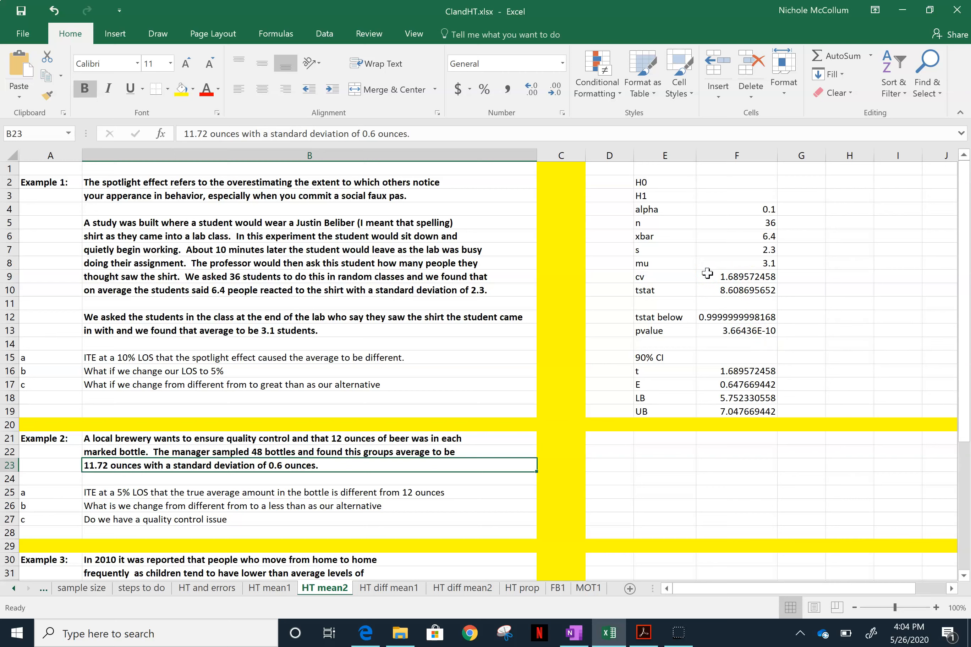
pyautogui.click(731, 291)
pyautogui.click(758, 267)
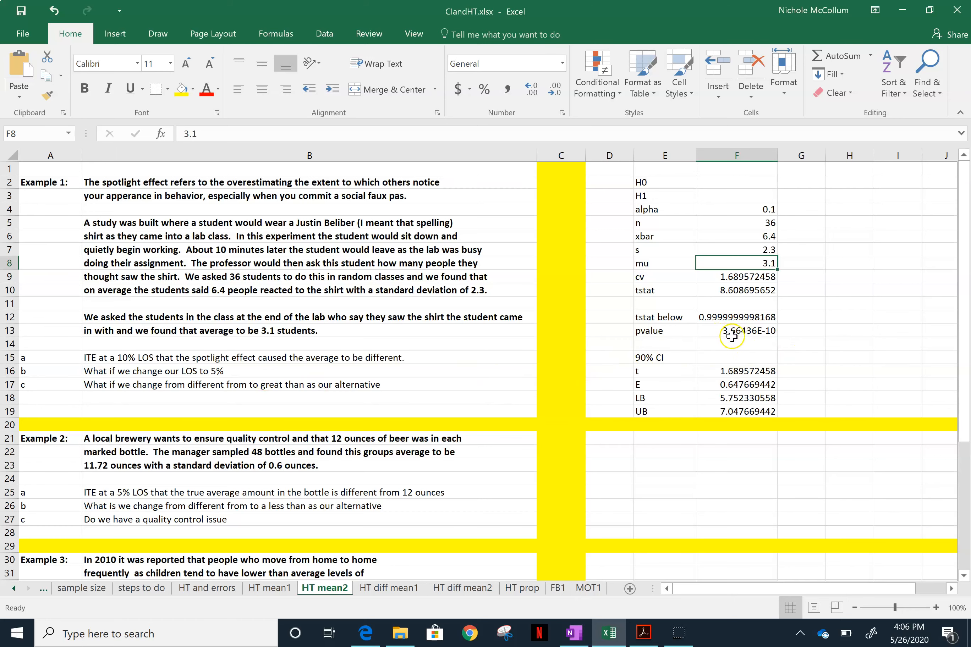
# Append "(I still reject H0 since pvalue is 0%)" to part b of Example 1 in B16 and dismiss the mail notification
pyautogui.click(239, 371)
pyautogui.click(373, 131)
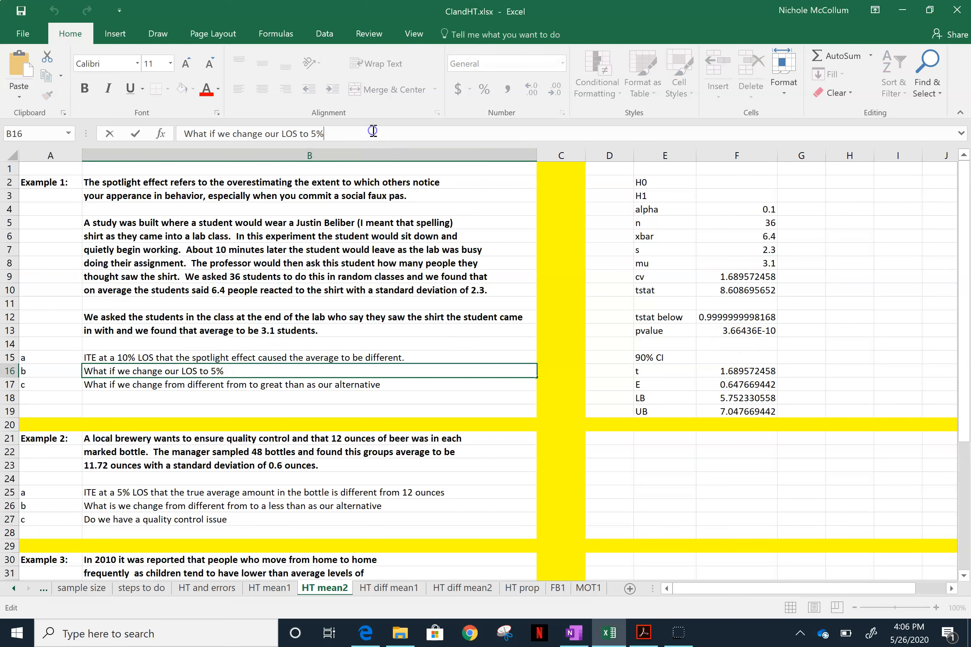
pyautogui.write('(I still reject H')
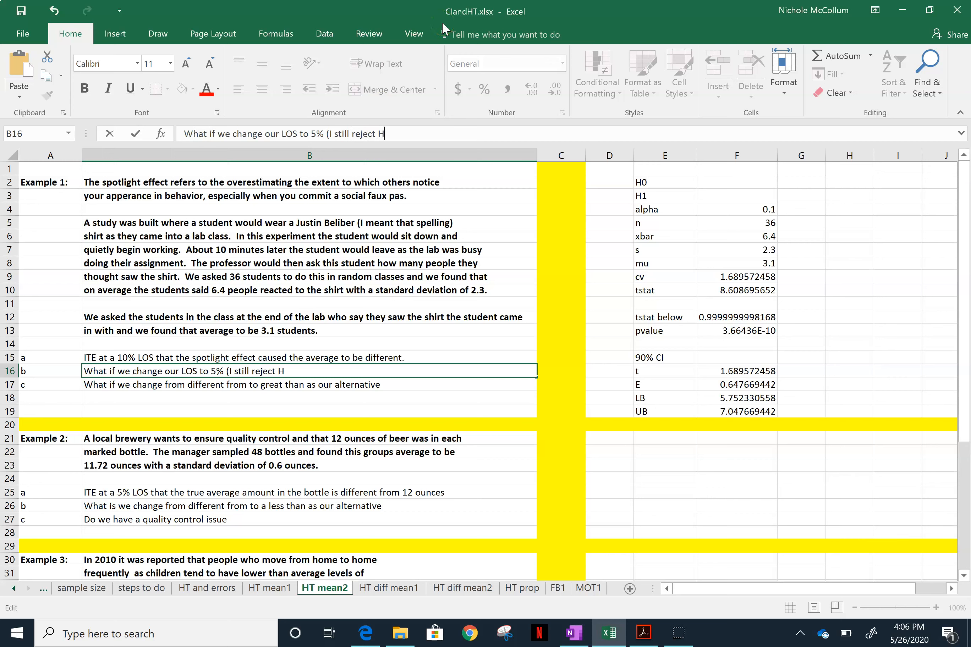
pyautogui.write('0 since pvalue is 0')
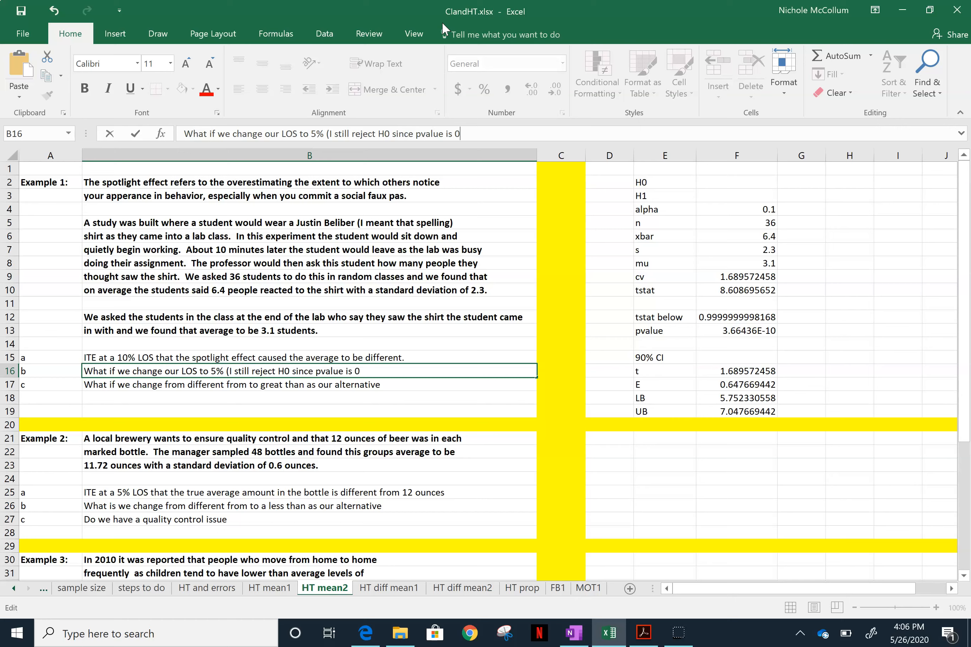
pyautogui.write('%)')
pyautogui.press('Return')
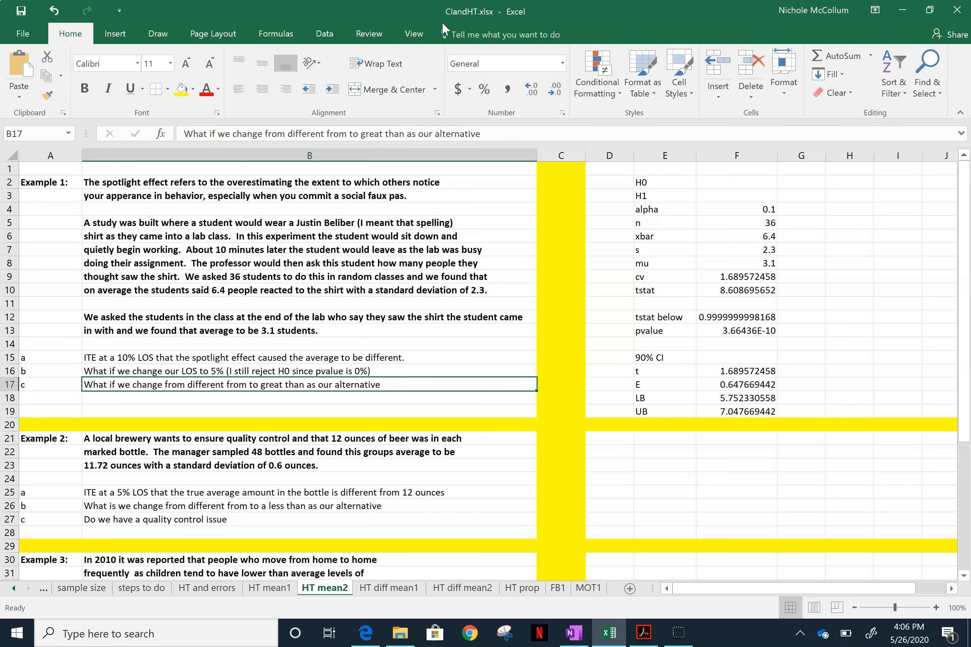
pyautogui.press('Up')
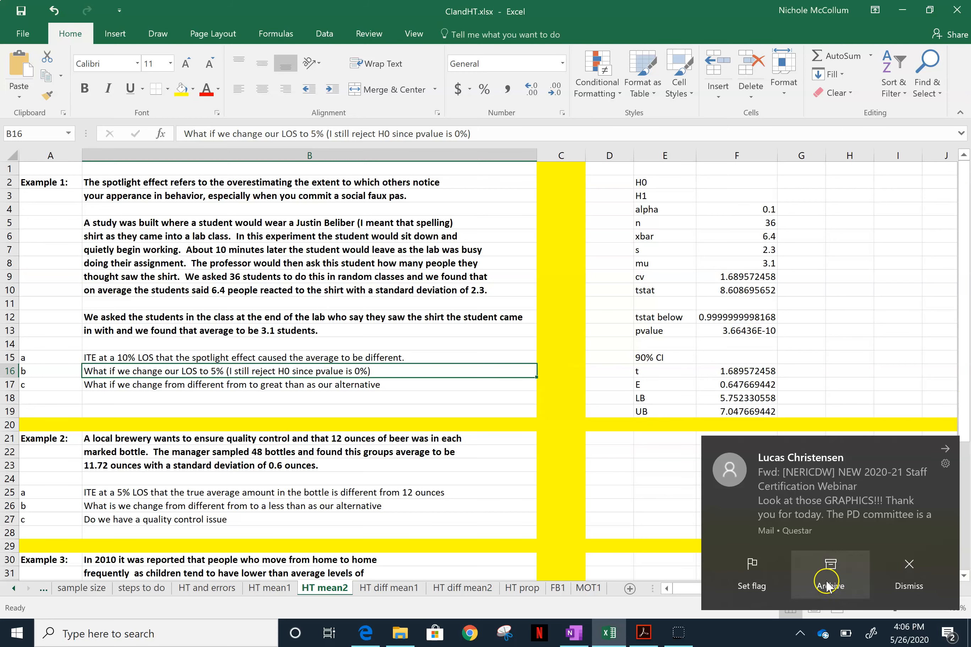
pyautogui.click(923, 579)
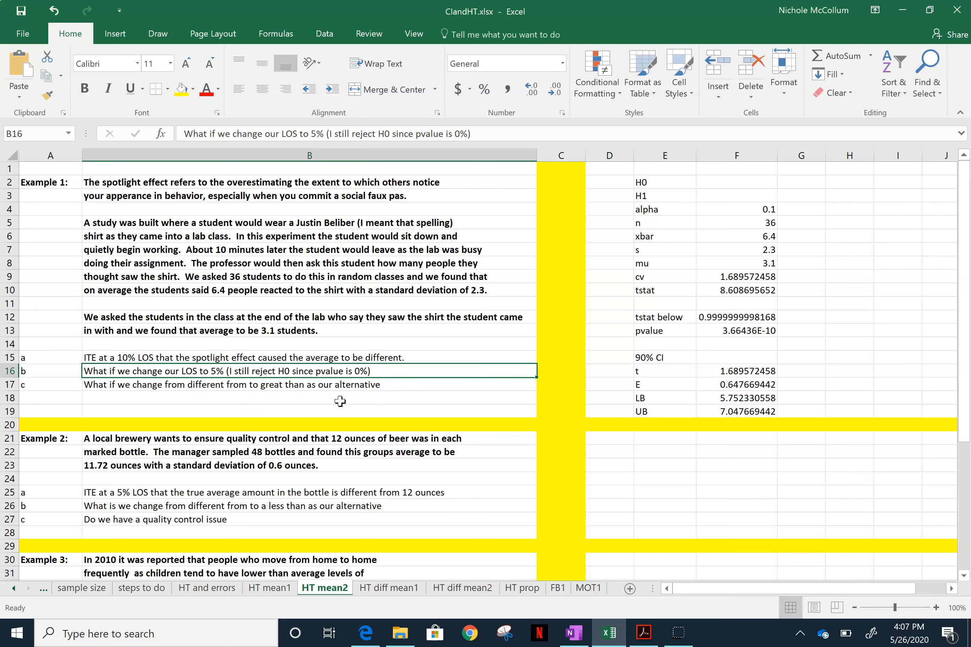
# Label the H1 row "not equal to" in F3 and "greater than" in G3, and fit column G to its text
pyautogui.click(722, 192)
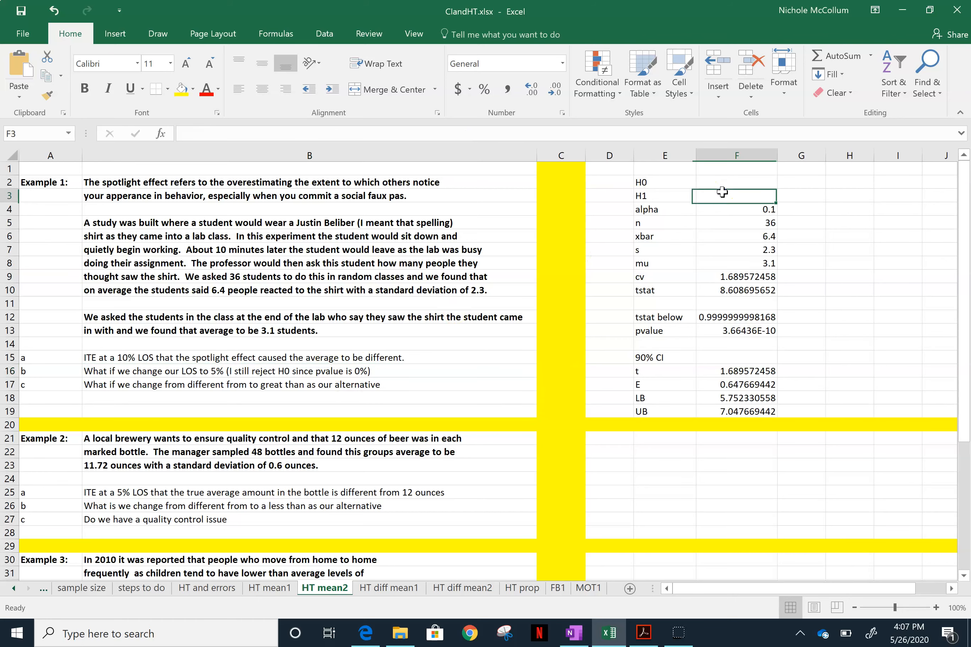
pyautogui.write('not equal to')
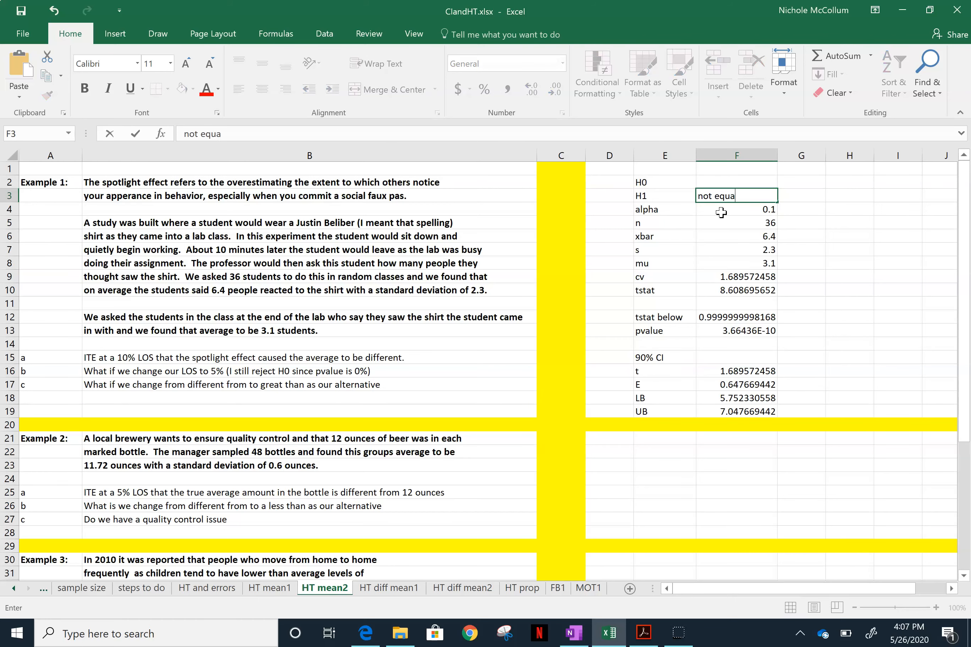
pyautogui.press('Tab')
pyautogui.write('gre')
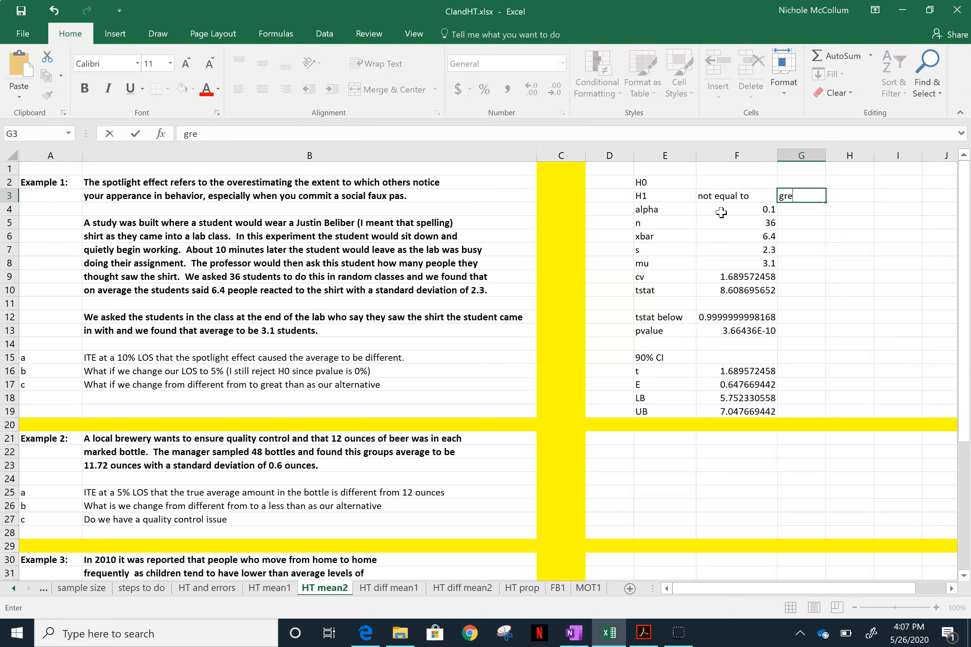
pyautogui.write('ater than')
pyautogui.click(722, 213)
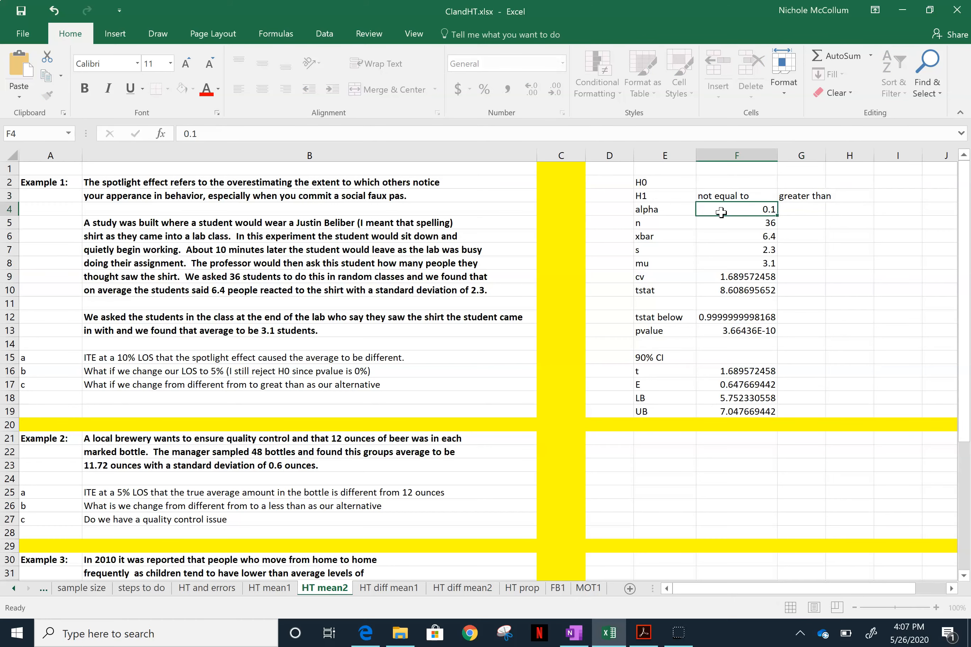
pyautogui.doubleClick(825, 158)
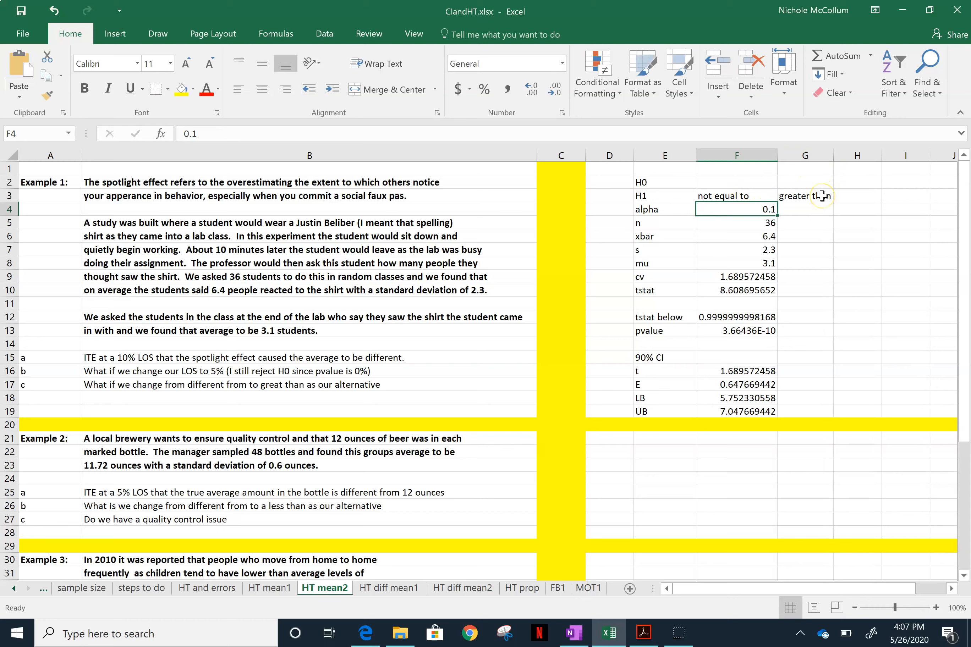
pyautogui.click(806, 210)
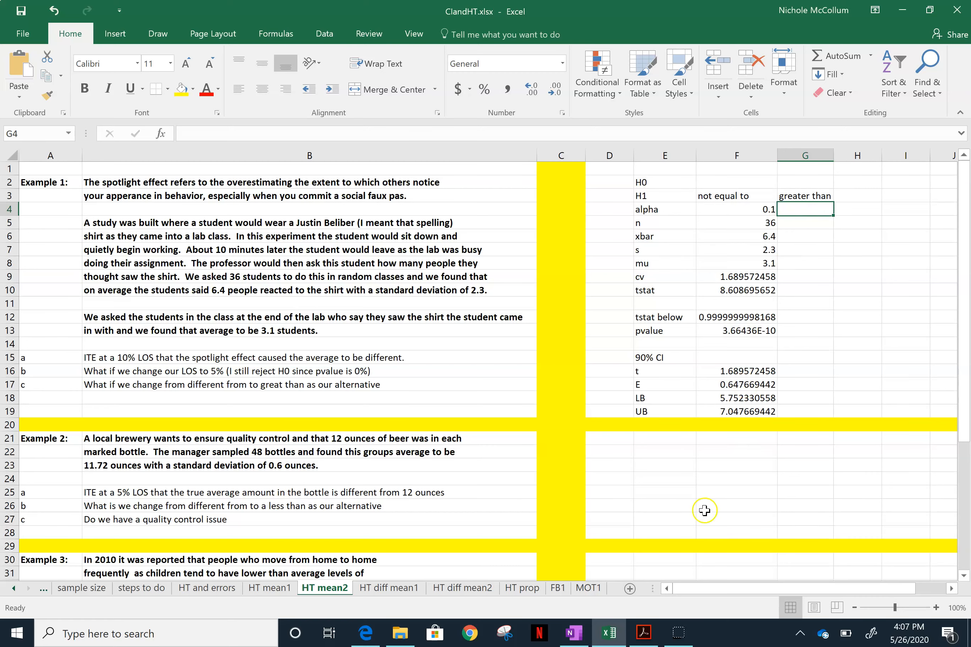
# In OneNote, draw a black dividing line below the [5.75, 7.05] interval and handwrite the heading "Greater than test" under it
pyautogui.click(574, 632)
pyautogui.scroll(-6, 588, 427)
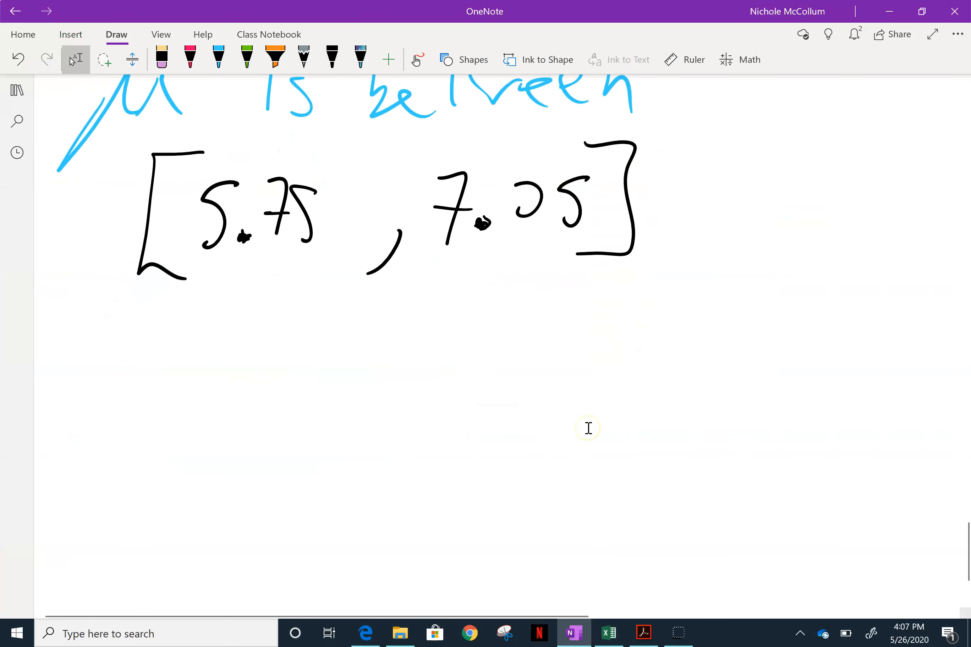
pyautogui.moveTo(930, 257); pyautogui.dragTo(55, 256)
pyautogui.moveTo(129, 278)
pyautogui.mouseDown()
pyautogui.moveTo(111, 367)
pyautogui.moveTo(152, 317)
pyautogui.mouseUp()
pyautogui.moveTo(149, 367)
pyautogui.mouseDown()
pyautogui.moveTo(175, 334)
pyautogui.moveTo(231, 337)
pyautogui.mouseUp()
pyautogui.moveTo(256, 279); pyautogui.dragTo(251, 359)
pyautogui.moveTo(251, 303); pyautogui.dragTo(250, 342)
pyautogui.moveTo(253, 340); pyautogui.dragTo(325, 334)
pyautogui.moveTo(380, 270); pyautogui.dragTo(377, 357)
pyautogui.moveTo(358, 320); pyautogui.dragTo(390, 319)
pyautogui.moveTo(395, 268)
pyautogui.mouseDown()
pyautogui.moveTo(393, 358)
pyautogui.moveTo(425, 364)
pyautogui.mouseUp()
pyautogui.moveTo(436, 347); pyautogui.dragTo(496, 371)
pyautogui.moveTo(572, 273); pyautogui.dragTo(564, 364)
pyautogui.moveTo(580, 306)
pyautogui.mouseDown()
pyautogui.moveTo(600, 331)
pyautogui.moveTo(598, 360)
pyautogui.mouseUp()
pyautogui.moveTo(608, 314); pyautogui.dragTo(625, 318)
pyautogui.moveTo(674, 266); pyautogui.dragTo(672, 360)
pyautogui.moveTo(648, 311); pyautogui.dragTo(686, 312)
# Handwrite the null hypothesis "H0: μ = 3.1" in black below the "Greater than test" heading
pyautogui.scroll(-5, 587, 427)
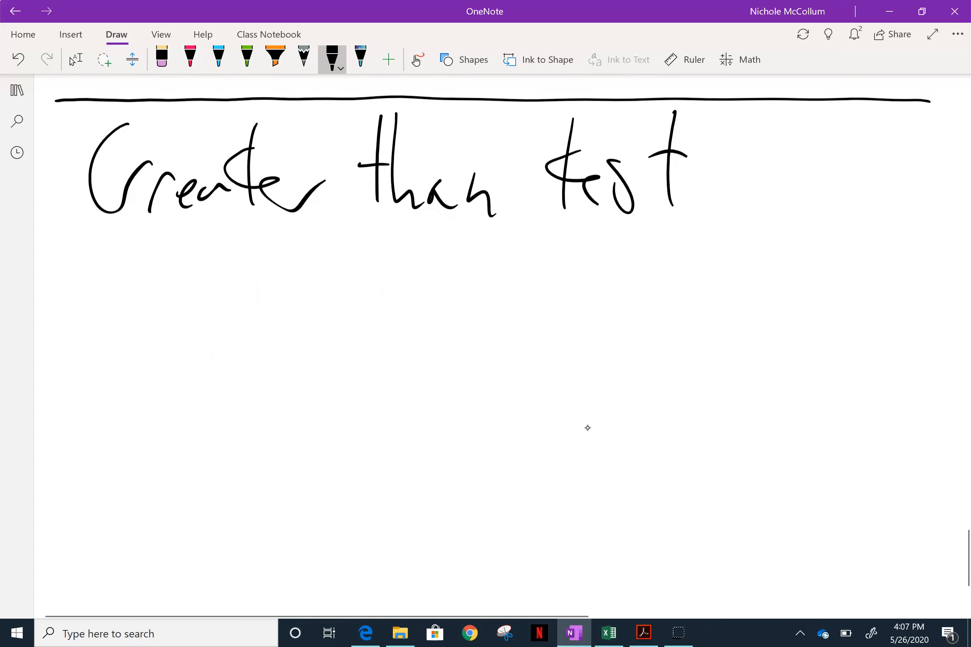
pyautogui.moveTo(243, 217); pyautogui.dragTo(243, 299)
pyautogui.moveTo(283, 212); pyautogui.dragTo(284, 302)
pyautogui.moveTo(264, 264)
pyautogui.mouseDown()
pyautogui.moveTo(297, 260)
pyautogui.moveTo(311, 298)
pyautogui.mouseUp()
pyautogui.moveTo(349, 234); pyautogui.dragTo(351, 240)
pyautogui.moveTo(404, 271); pyautogui.dragTo(362, 364)
pyautogui.moveTo(353, 267); pyautogui.dragTo(353, 270)
pyautogui.moveTo(415, 237)
pyautogui.mouseDown()
pyautogui.moveTo(455, 276)
pyautogui.moveTo(480, 280)
pyautogui.mouseUp()
pyautogui.moveTo(507, 236)
pyautogui.mouseDown()
pyautogui.moveTo(539, 234)
pyautogui.moveTo(543, 252)
pyautogui.mouseUp()
pyautogui.moveTo(574, 226)
pyautogui.mouseDown()
pyautogui.moveTo(587, 251)
pyautogui.moveTo(565, 273)
pyautogui.mouseUp()
pyautogui.moveTo(611, 270); pyautogui.dragTo(620, 261)
pyautogui.moveTo(651, 212); pyautogui.dragTo(652, 269)
# Handwrite the alternative hypothesis "H1: μ > 3.1" below H0 and draw a box around the greater-than sign
pyautogui.moveTo(245, 358); pyautogui.dragTo(243, 446)
pyautogui.moveTo(271, 350); pyautogui.dragTo(276, 435)
pyautogui.moveTo(247, 413)
pyautogui.mouseDown()
pyautogui.moveTo(288, 413)
pyautogui.moveTo(306, 466)
pyautogui.mouseUp()
pyautogui.moveTo(347, 370); pyautogui.dragTo(347, 404)
pyautogui.moveTo(408, 398)
pyautogui.mouseDown()
pyautogui.moveTo(351, 497)
pyautogui.moveTo(439, 390)
pyautogui.moveTo(474, 407)
pyautogui.mouseUp()
pyautogui.moveTo(497, 347)
pyautogui.mouseDown()
pyautogui.moveTo(512, 355)
pyautogui.moveTo(521, 399)
pyautogui.mouseUp()
pyautogui.moveTo(581, 344)
pyautogui.mouseDown()
pyautogui.moveTo(586, 399)
pyautogui.moveTo(639, 389)
pyautogui.mouseUp()
pyautogui.moveTo(661, 336); pyautogui.dragTo(666, 400)
pyautogui.moveTo(492, 334)
pyautogui.mouseDown()
pyautogui.moveTo(570, 385)
pyautogui.moveTo(488, 389)
pyautogui.moveTo(510, 330)
pyautogui.moveTo(558, 364)
pyautogui.moveTo(514, 409)
pyautogui.mouseUp()
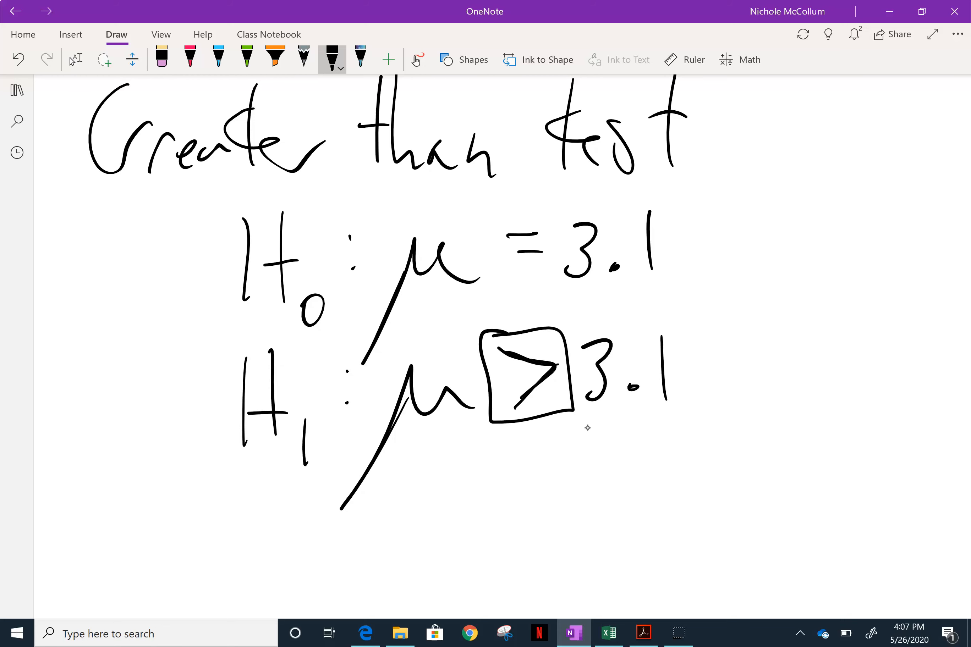
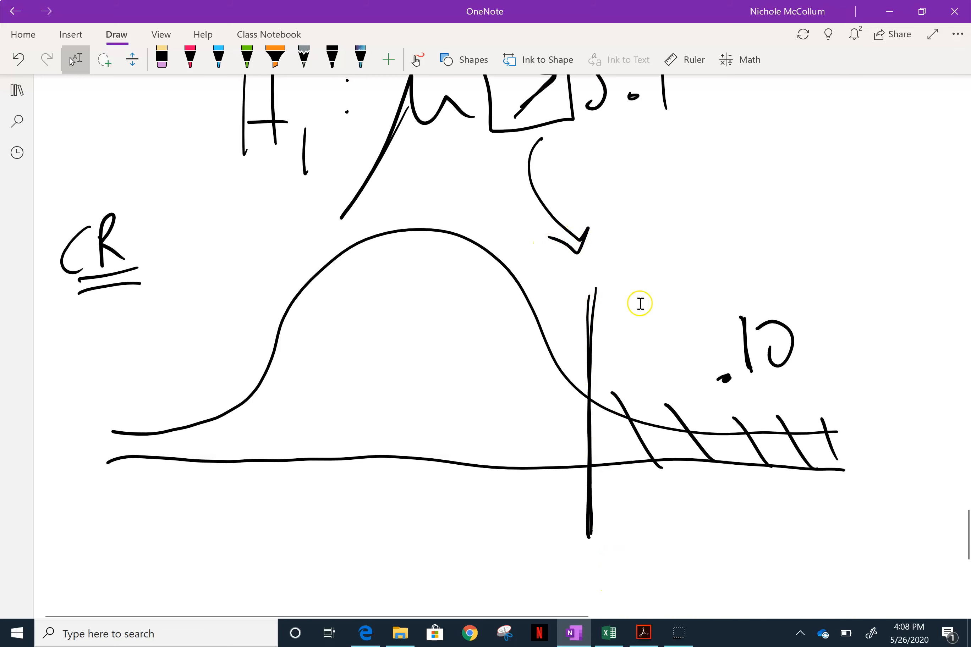
# Handwrite a boxed "t" at the foot of the vertical critical-value line under the bell curve
pyautogui.scroll(-3, 635, 304)
pyautogui.moveTo(598, 451); pyautogui.dragTo(603, 518)
pyautogui.moveTo(564, 487); pyautogui.dragTo(606, 487)
pyautogui.moveTo(570, 439)
pyautogui.mouseDown()
pyautogui.moveTo(610, 442)
pyautogui.moveTo(627, 522)
pyautogui.moveTo(545, 545)
pyautogui.mouseUp()
pyautogui.moveTo(572, 442); pyautogui.dragTo(545, 543)
# Begin the critical value function below the curve by handwriting "t.inv(" with the black pen
pyautogui.scroll(-6, 634, 305)
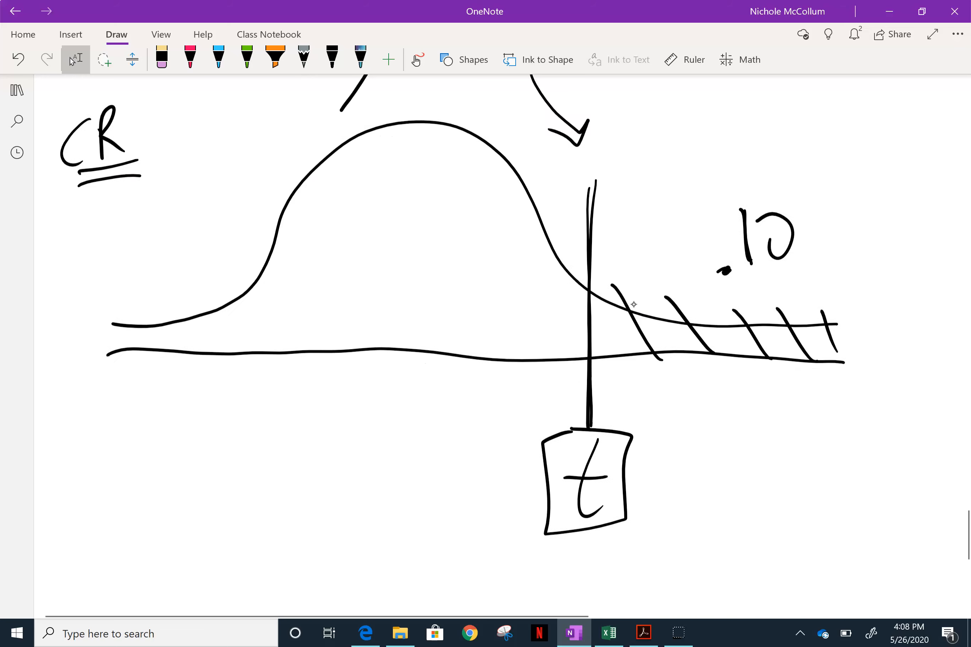
pyautogui.click(332, 58)
pyautogui.moveTo(259, 380); pyautogui.dragTo(262, 477)
pyautogui.moveTo(208, 442)
pyautogui.mouseDown()
pyautogui.moveTo(274, 443)
pyautogui.moveTo(284, 470)
pyautogui.moveTo(317, 476)
pyautogui.mouseUp()
pyautogui.moveTo(336, 432); pyautogui.dragTo(353, 472)
pyautogui.moveTo(365, 434)
pyautogui.mouseDown()
pyautogui.moveTo(373, 463)
pyautogui.moveTo(414, 441)
pyautogui.mouseUp()
pyautogui.moveTo(485, 384)
pyautogui.mouseDown()
pyautogui.moveTo(470, 396)
pyautogui.moveTo(456, 498)
pyautogui.mouseUp()
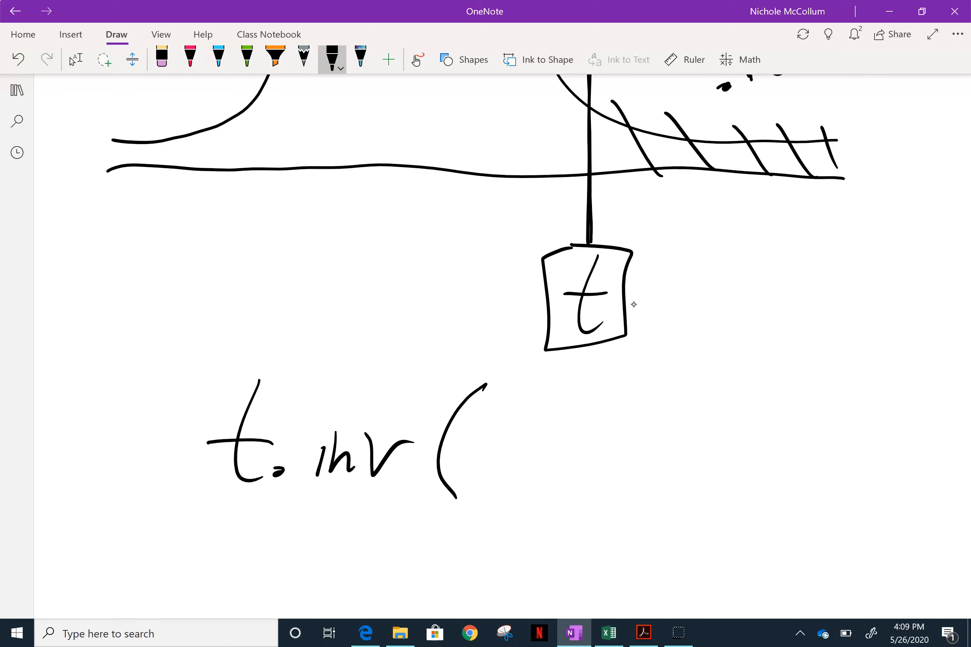
# Check the shaded tail area, complete the function with ".90, df)" in black ink, and darken the decimal point before 90
pyautogui.scroll(2, 634, 305)
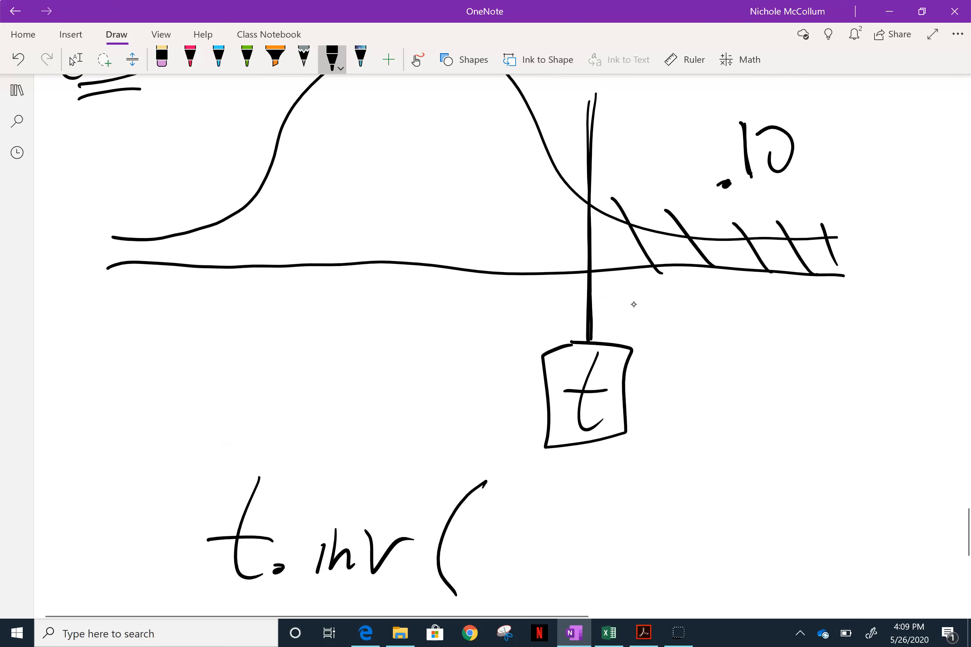
pyautogui.scroll(-2, 634, 304)
pyautogui.moveTo(493, 464); pyautogui.dragTo(480, 472)
pyautogui.moveTo(528, 420); pyautogui.dragTo(526, 470)
pyautogui.moveTo(576, 430); pyautogui.dragTo(574, 429)
pyautogui.moveTo(608, 466); pyautogui.dragTo(584, 502)
pyautogui.moveTo(655, 435)
pyautogui.mouseDown()
pyautogui.moveTo(643, 437)
pyautogui.moveTo(672, 462)
pyautogui.moveTo(713, 399)
pyautogui.mouseUp()
pyautogui.moveTo(706, 433); pyautogui.dragTo(717, 433)
pyautogui.moveTo(743, 391); pyautogui.dragTo(741, 480)
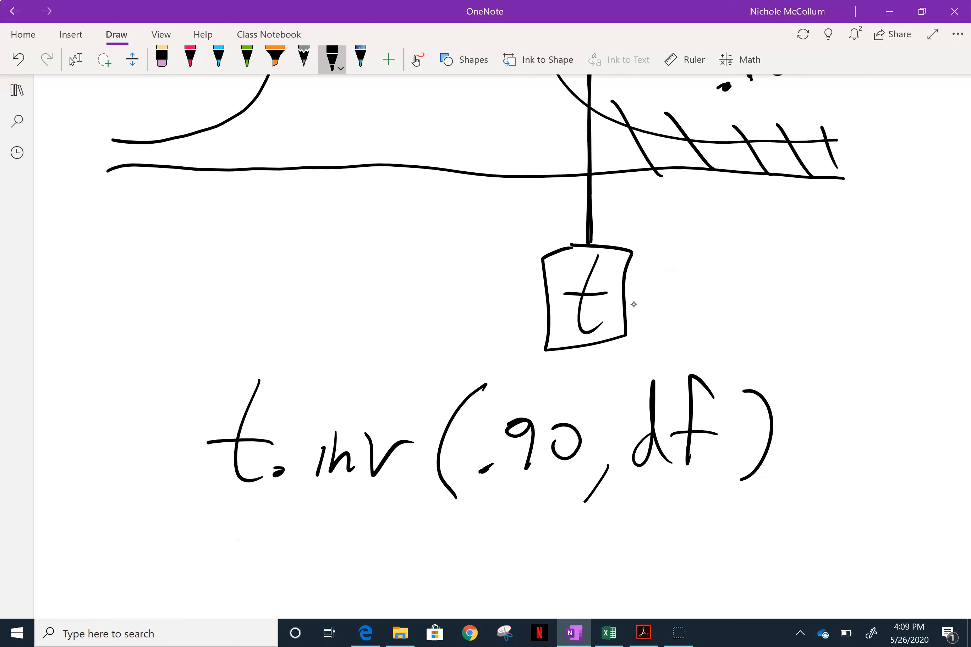
pyautogui.moveTo(488, 465); pyautogui.dragTo(479, 472)
pyautogui.press('Escape')
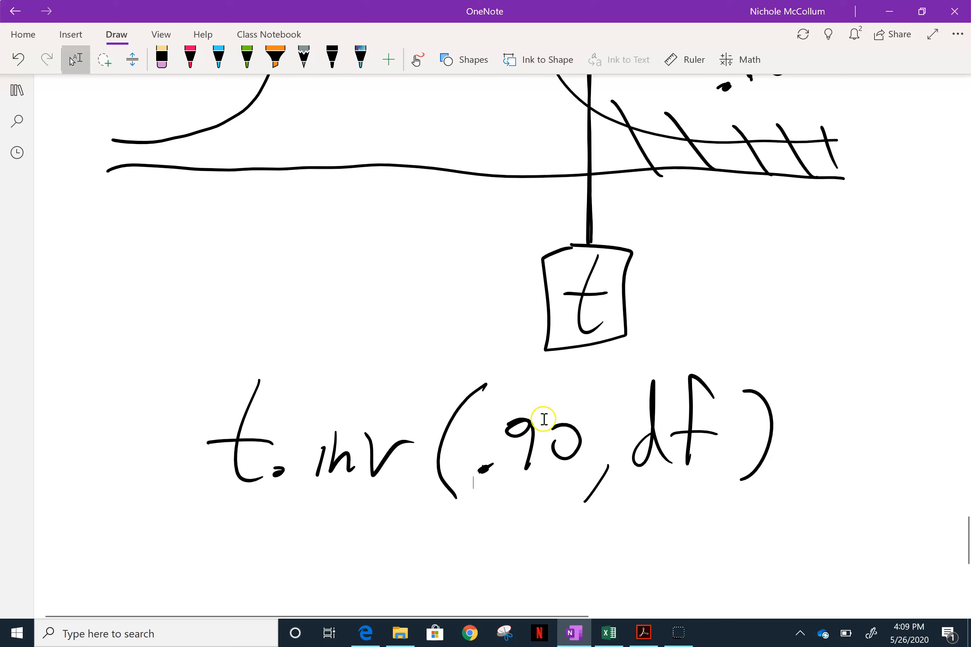
pyautogui.click(501, 446)
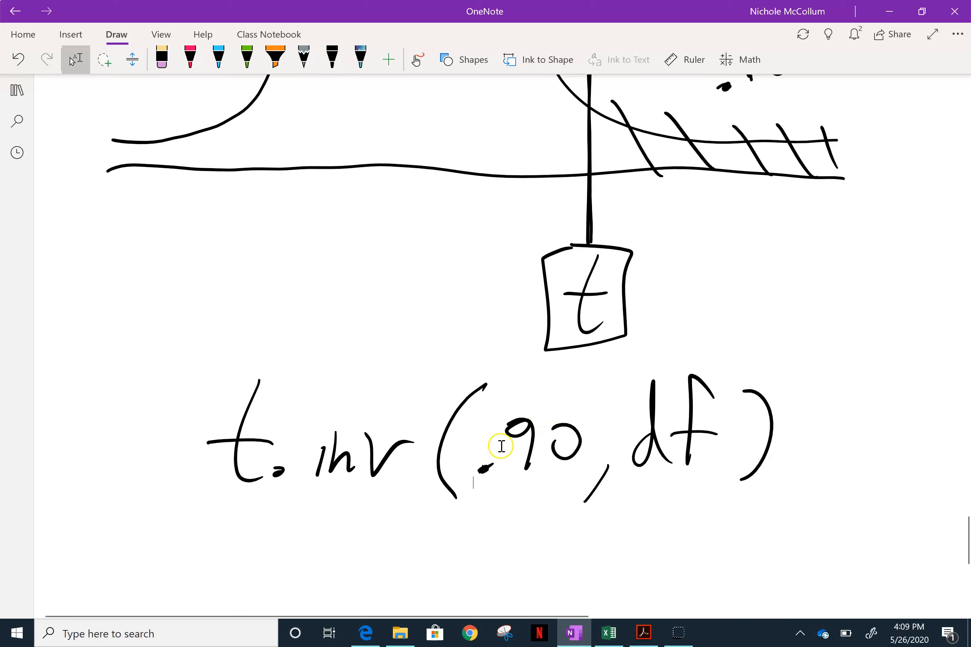
# In Excel, fill the "greater than" column with alpha 0.1, n 36, xbar 6.4, s 2.3 and mu 3.1 in G4:G8
pyautogui.click(609, 633)
pyautogui.click(797, 217)
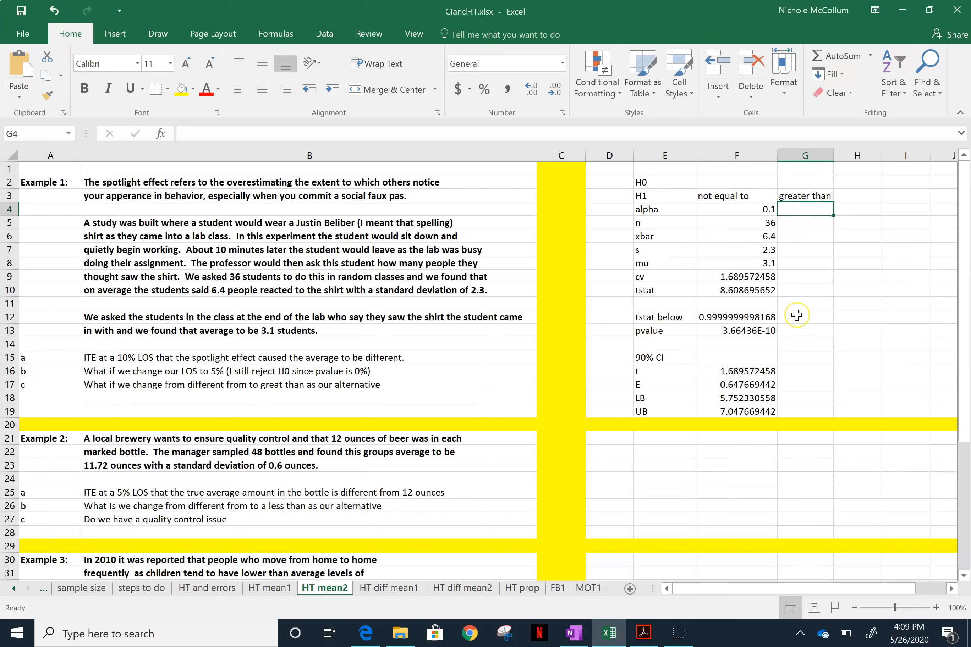
pyautogui.write('0.1')
pyautogui.press('Return')
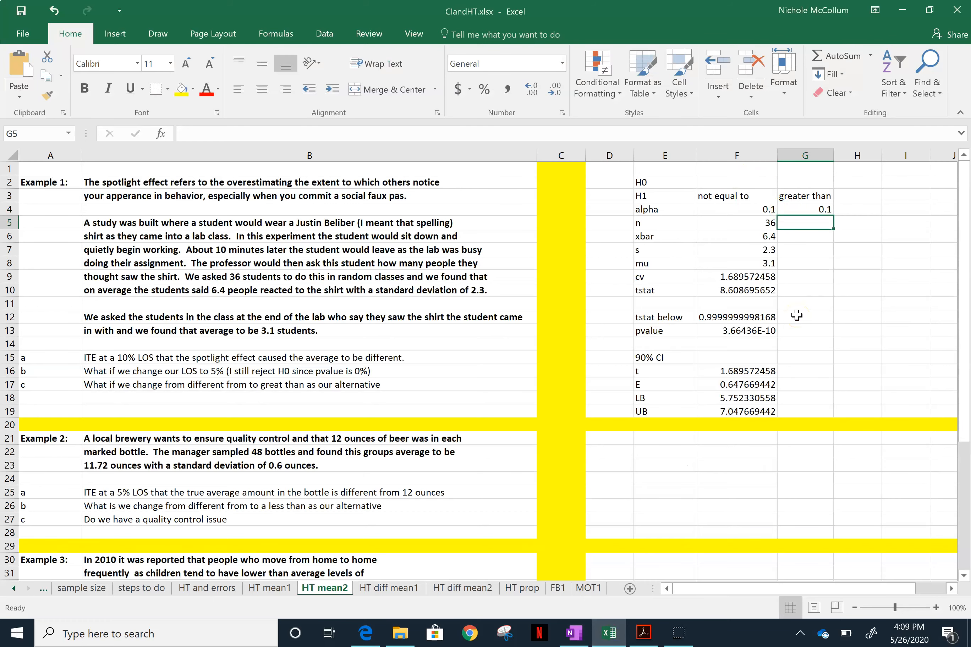
pyautogui.write('36')
pyautogui.press('Return')
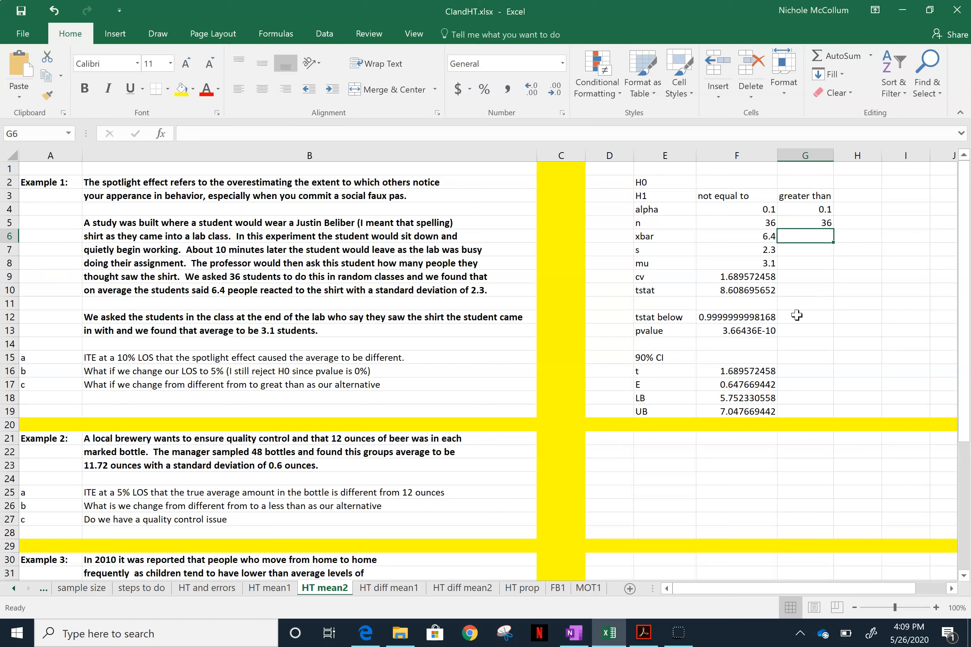
pyautogui.write('6.4')
pyautogui.press('Return')
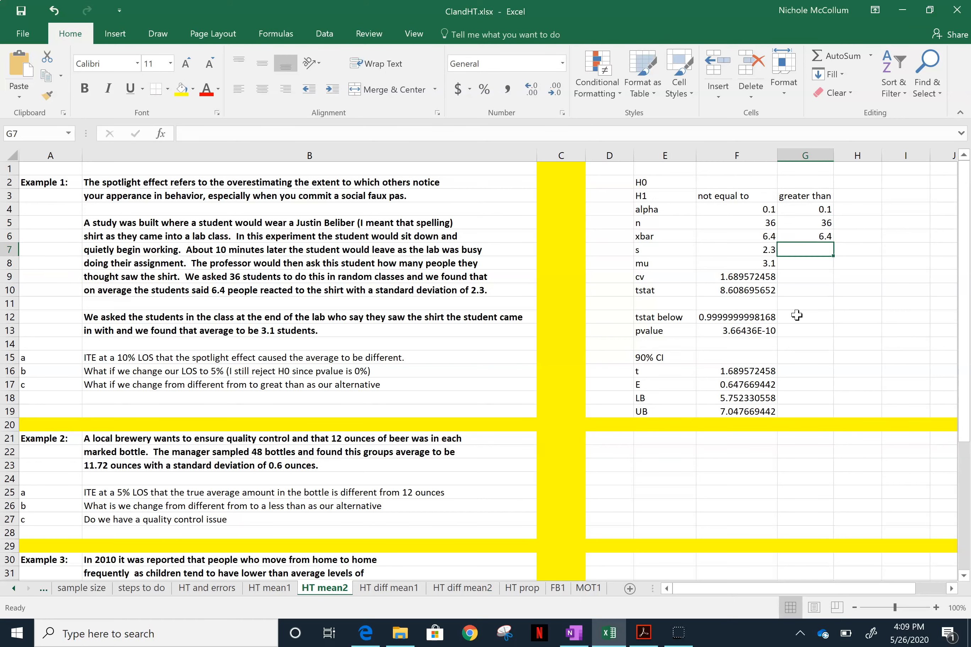
pyautogui.write('2.3')
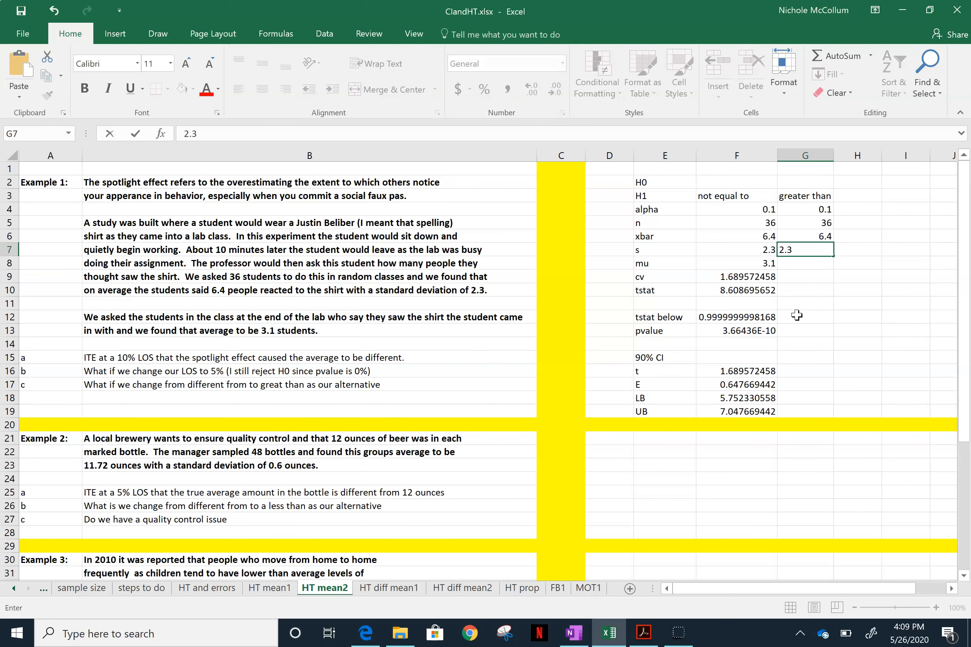
pyautogui.press('Return')
pyautogui.write('3.1')
pyautogui.hotkey('ctrl', 'Return')
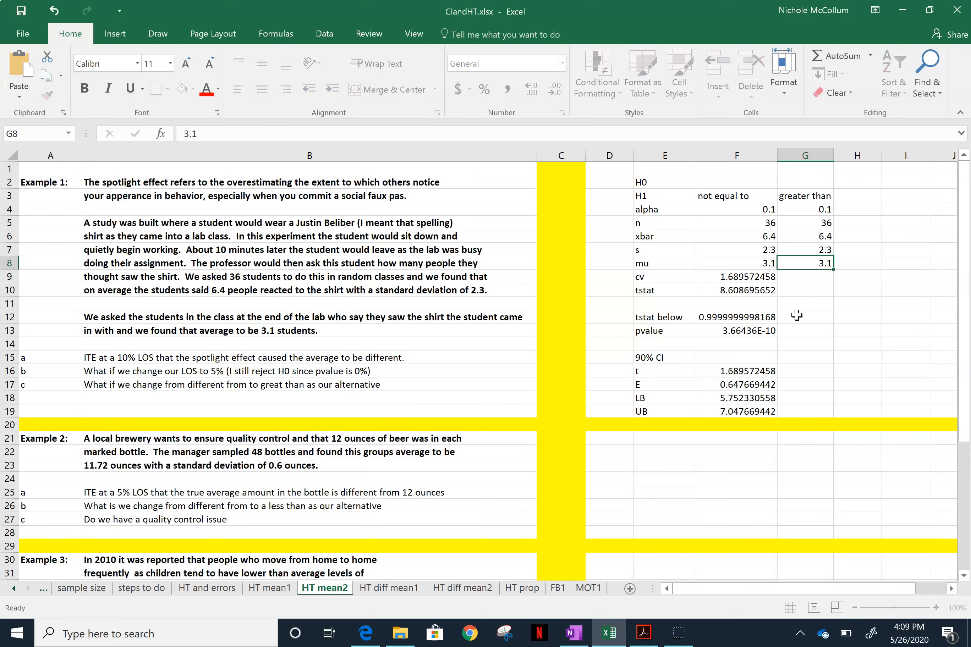
pyautogui.press('Return')
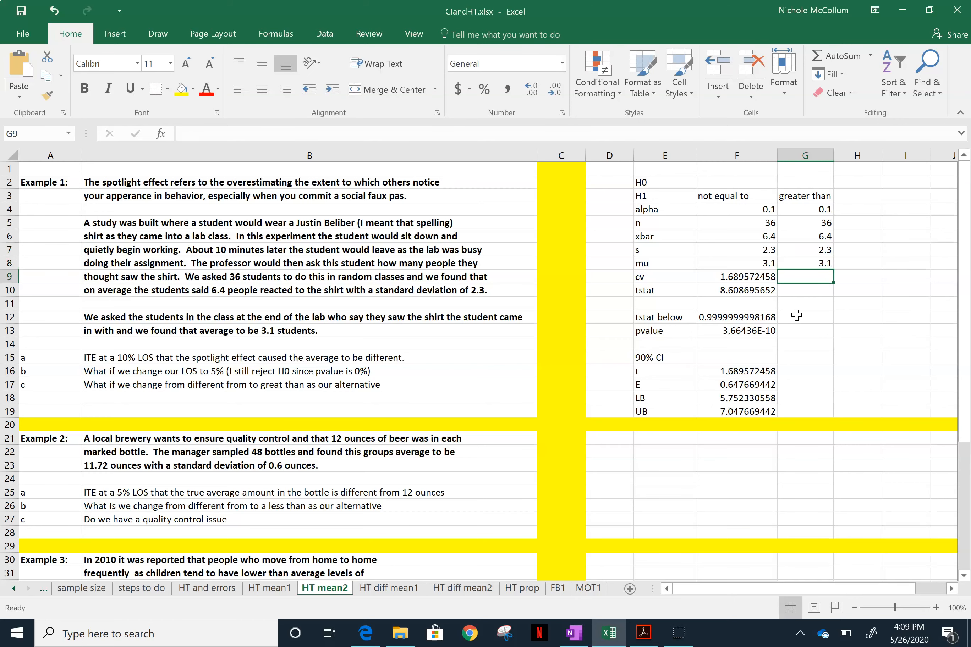
# Calculate the greater-than critical value in G9 with the formula =t.inv(.90,35)
pyautogui.write('=')
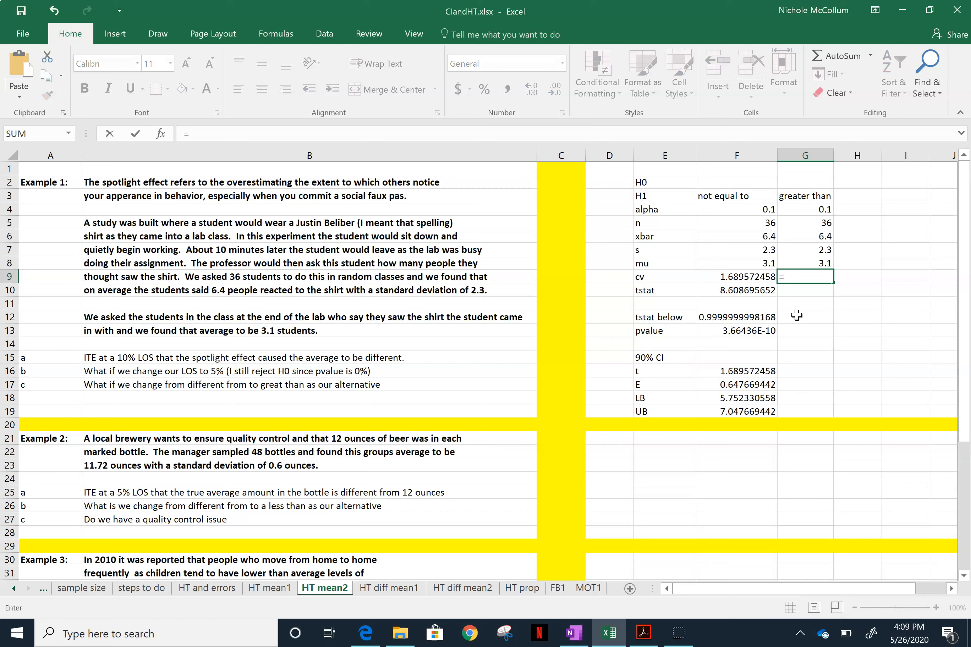
pyautogui.write('t.inv(')
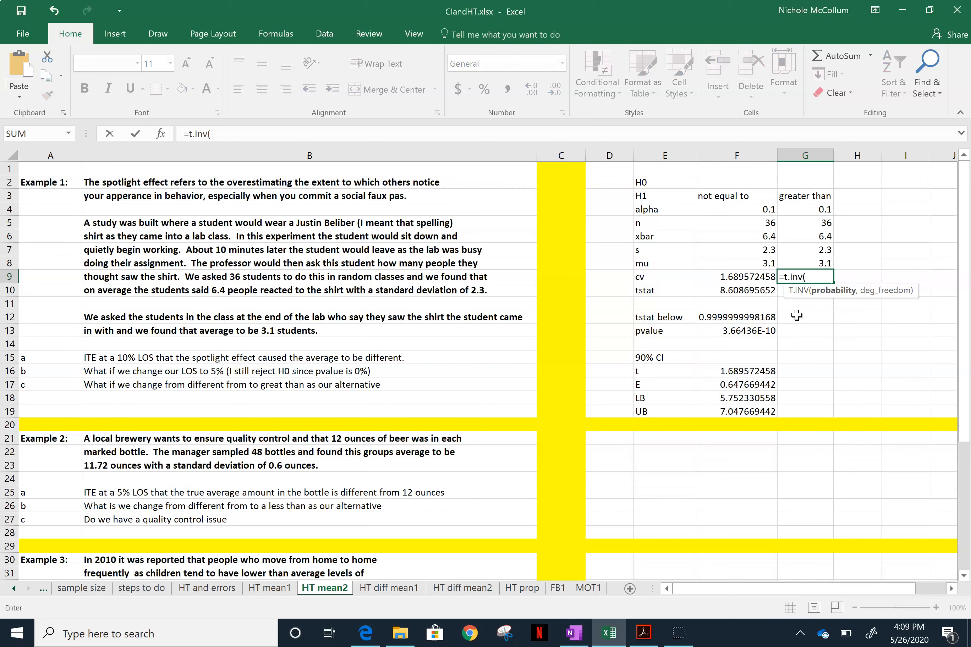
pyautogui.write('.90,')
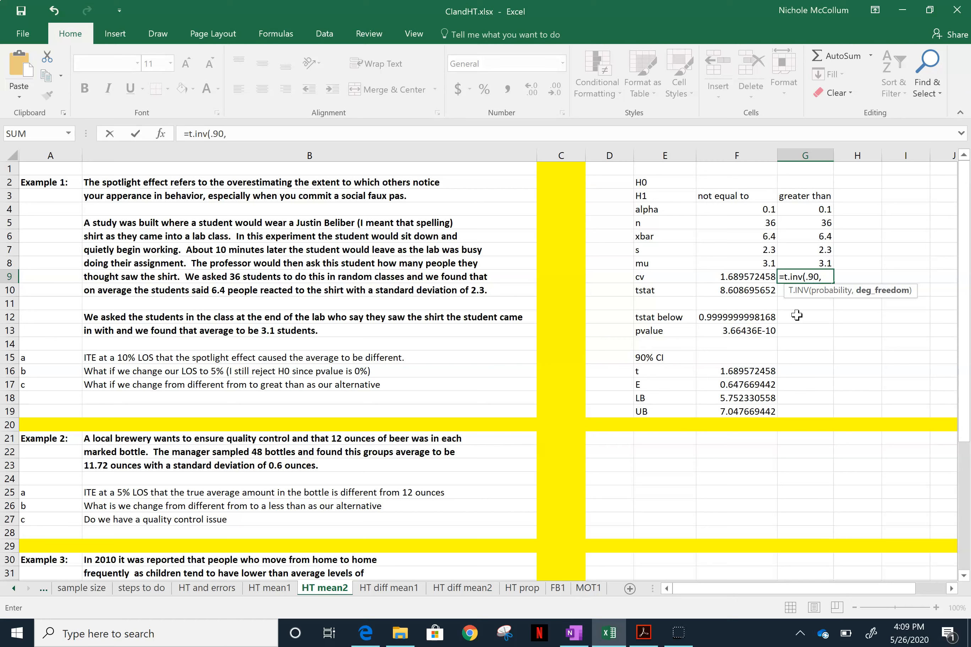
pyautogui.write('35)')
pyautogui.press('Return')
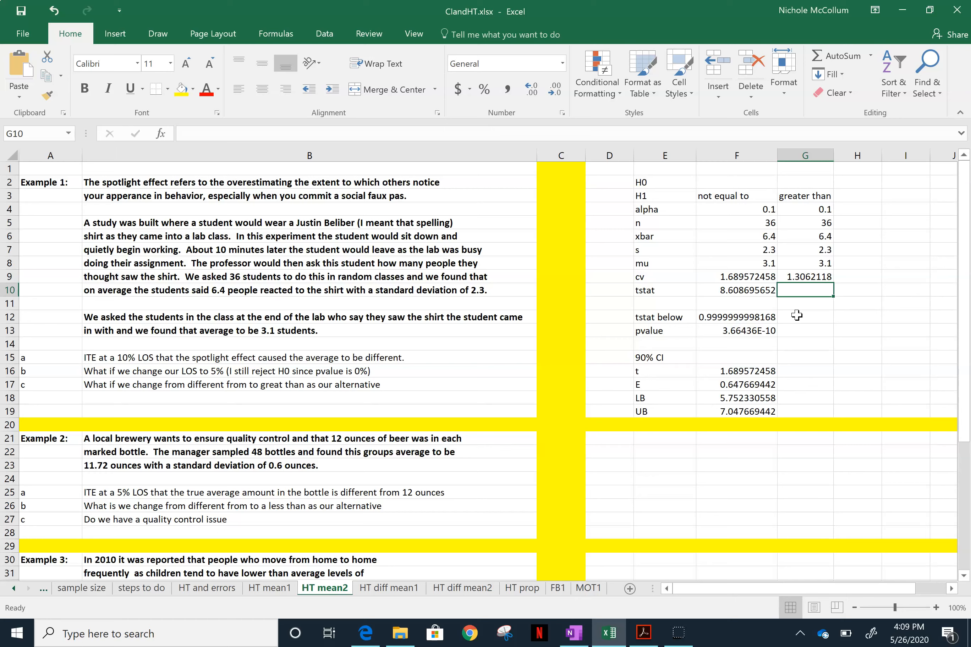
# Enter 8.61 as the greater-than test statistic in G10
pyautogui.write('8.')
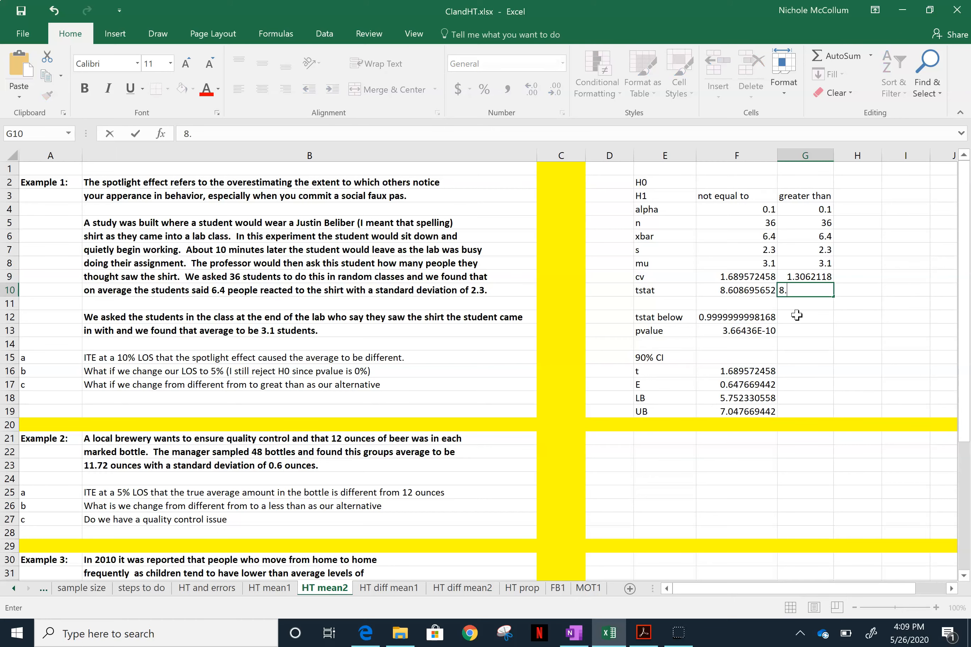
pyautogui.write('61')
pyautogui.press('Return')
pyautogui.press('Up')
pyautogui.press('Left')
pyautogui.press('Right')
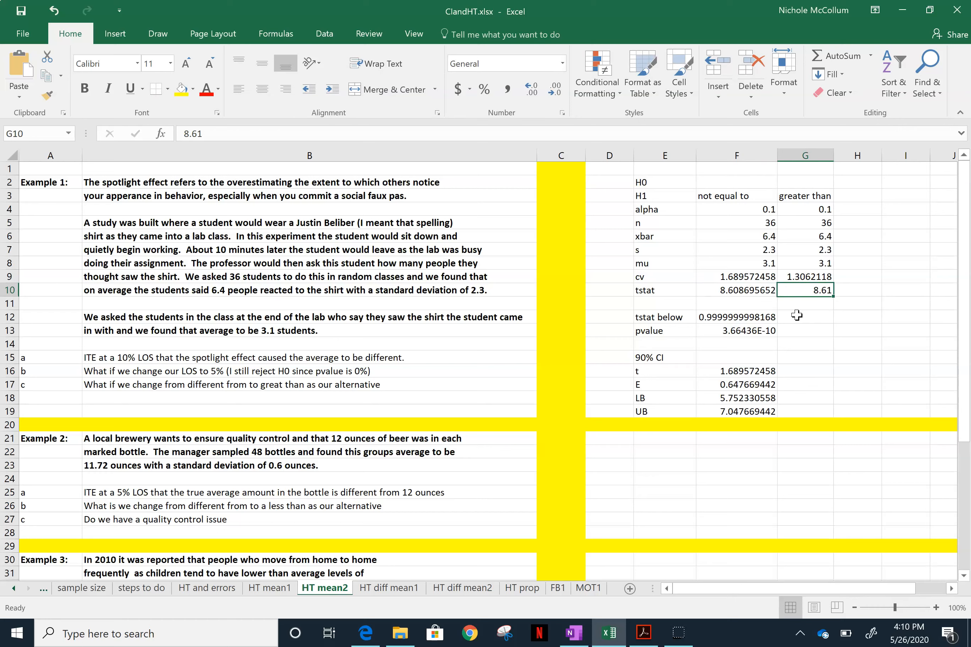
# Compare the T.INV formulas behind the not-equal-to and greater-than critical values in row 9, dismissing the mail notification
pyautogui.press('Up')
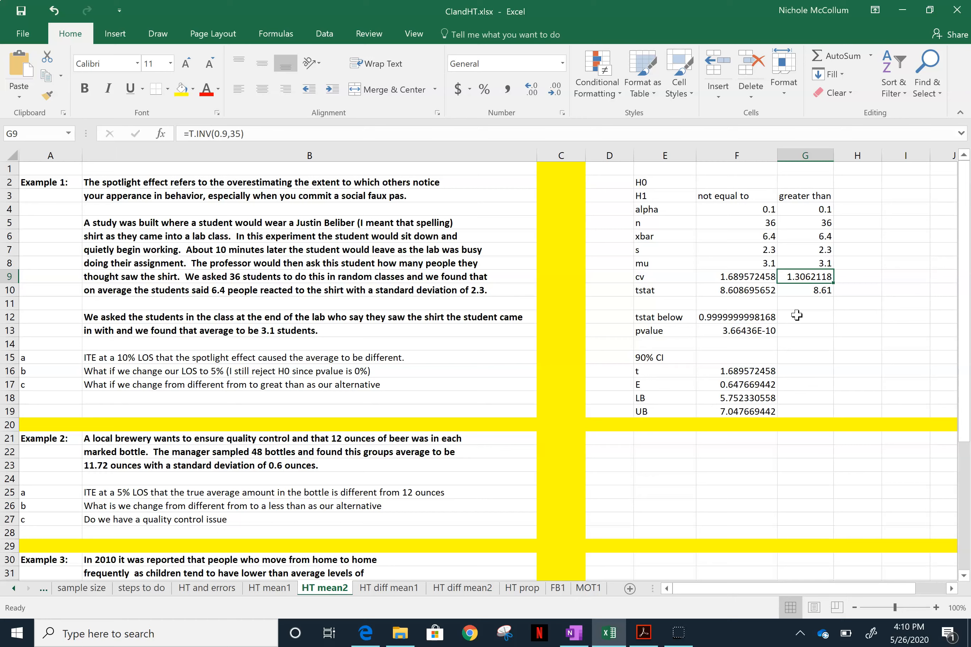
pyautogui.press('Left')
pyautogui.press('Right')
pyautogui.press('Left')
pyautogui.press('Right')
pyautogui.press('Left')
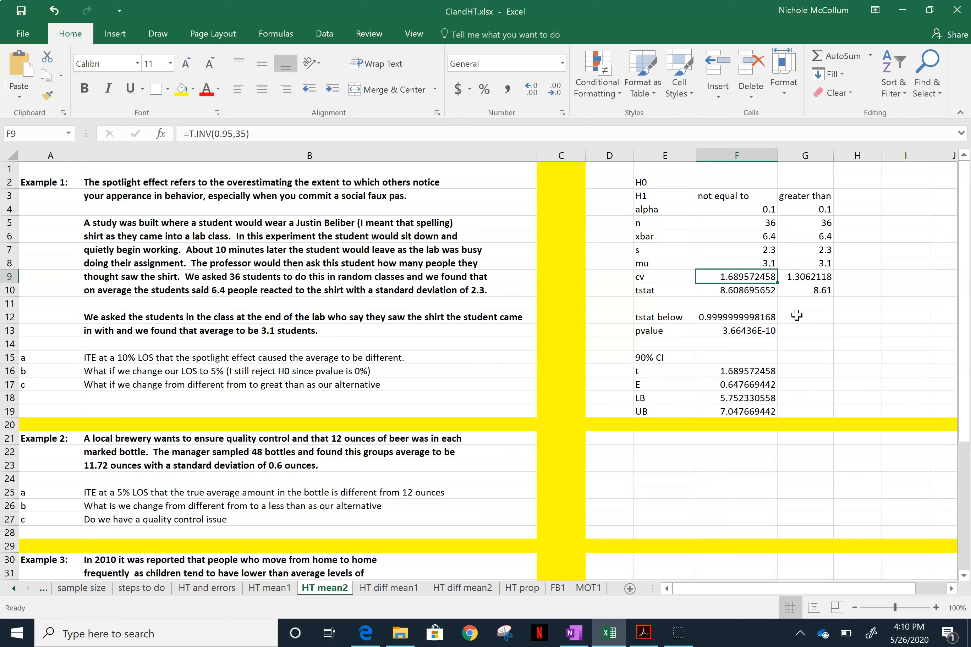
pyautogui.press('Right')
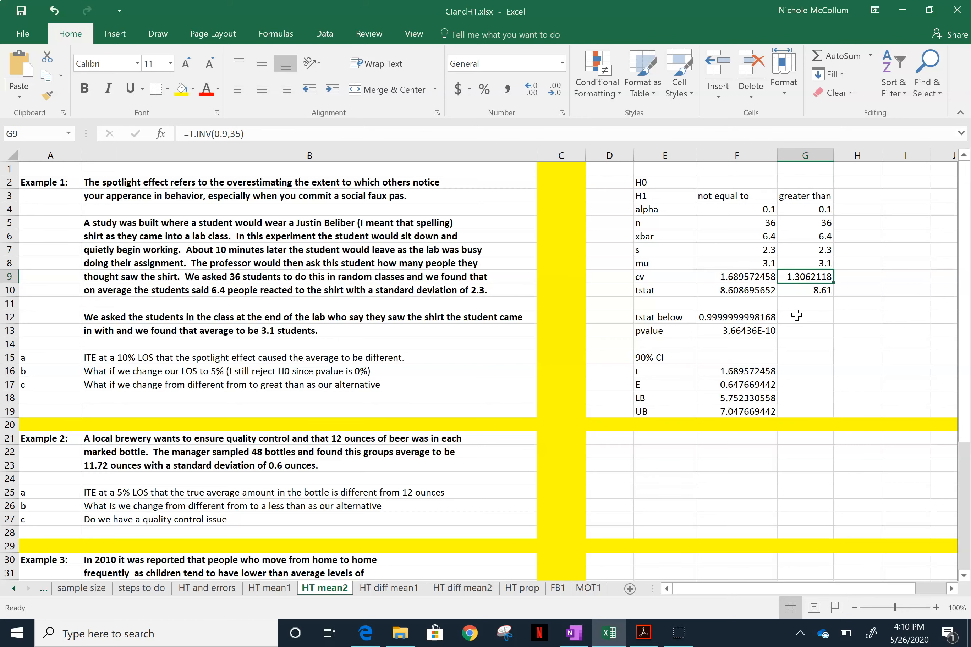
pyautogui.press('Left')
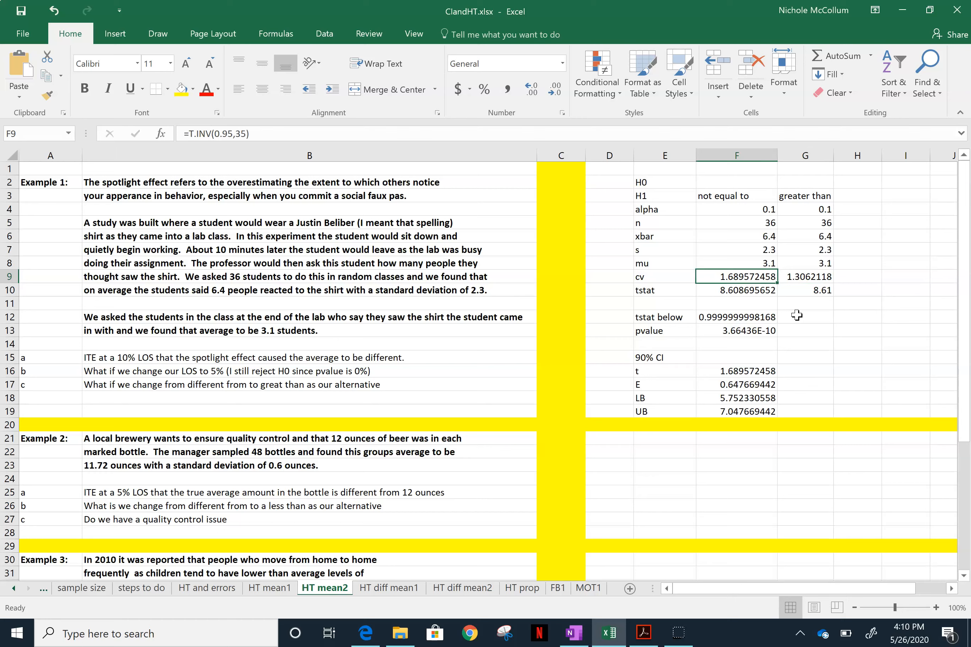
pyautogui.press('Right')
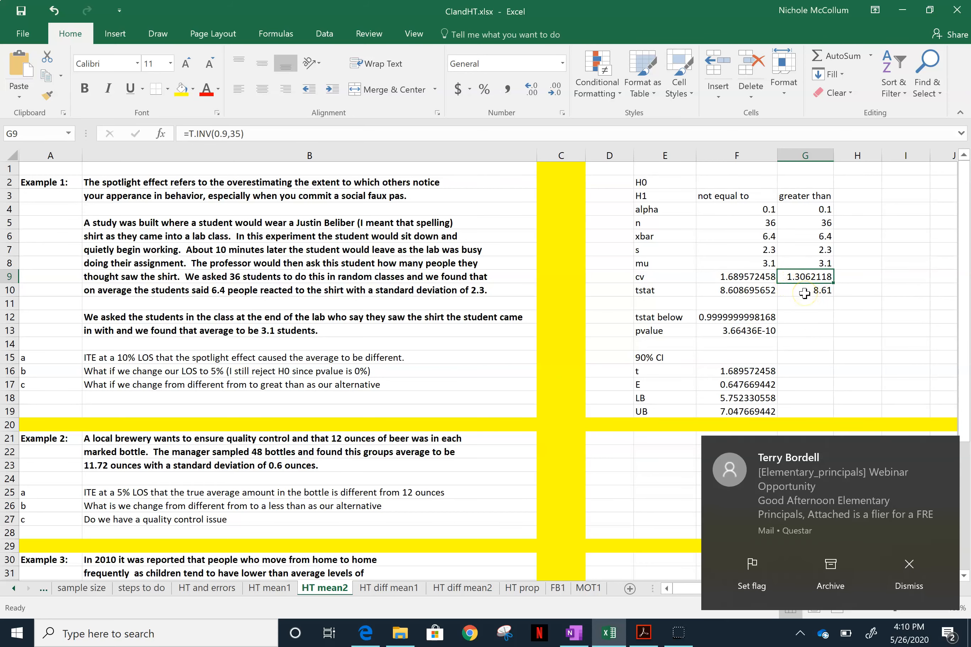
pyautogui.click(905, 573)
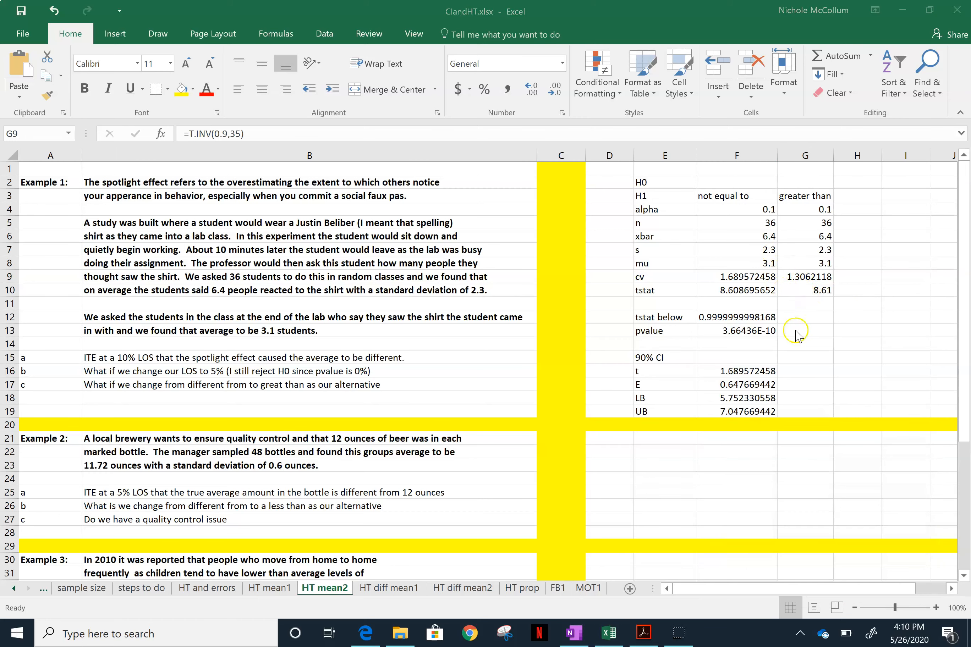
pyautogui.click(830, 274)
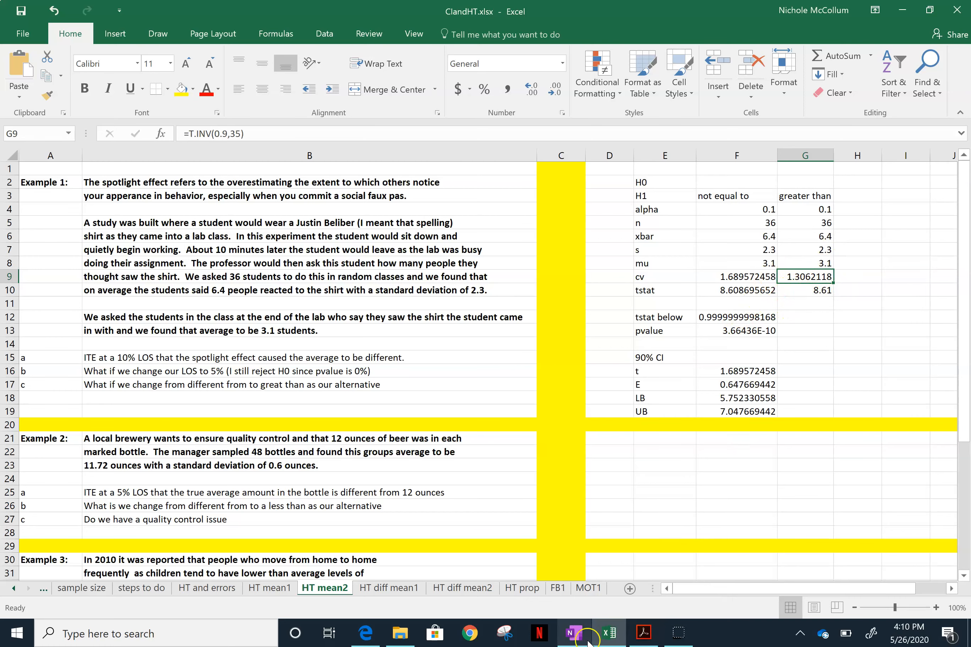
# Switch to OneNote and handwrite "So, t cv =" in black ink below the t.inv function
pyautogui.click(567, 637)
pyautogui.scroll(-8, 605, 394)
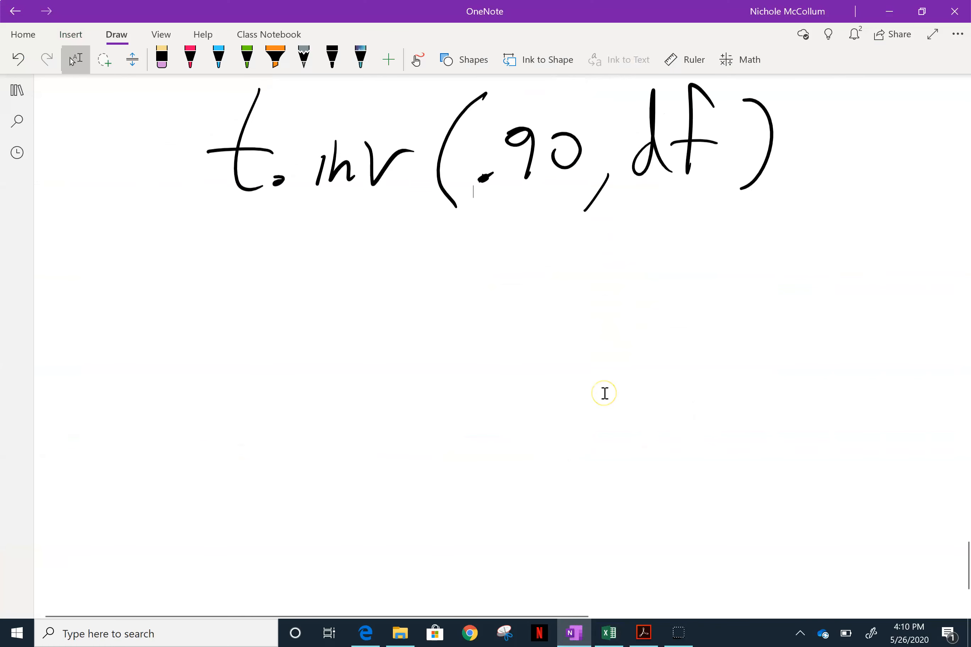
pyautogui.moveTo(99, 183)
pyautogui.mouseDown()
pyautogui.moveTo(110, 194)
pyautogui.moveTo(105, 237)
pyautogui.moveTo(125, 167)
pyautogui.mouseUp()
pyautogui.moveTo(129, 217)
pyautogui.mouseDown()
pyautogui.moveTo(136, 210)
pyautogui.moveTo(124, 224)
pyautogui.mouseUp()
pyautogui.moveTo(176, 235); pyautogui.dragTo(152, 271)
pyautogui.moveTo(262, 200); pyautogui.dragTo(268, 278)
pyautogui.moveTo(226, 247)
pyautogui.mouseDown()
pyautogui.moveTo(275, 250)
pyautogui.moveTo(322, 272)
pyautogui.mouseUp()
pyautogui.moveTo(333, 225)
pyautogui.mouseDown()
pyautogui.moveTo(340, 253)
pyautogui.moveTo(382, 228)
pyautogui.mouseUp()
pyautogui.moveTo(479, 220); pyautogui.dragTo(444, 220)
pyautogui.moveTo(446, 242); pyautogui.dragTo(477, 241)
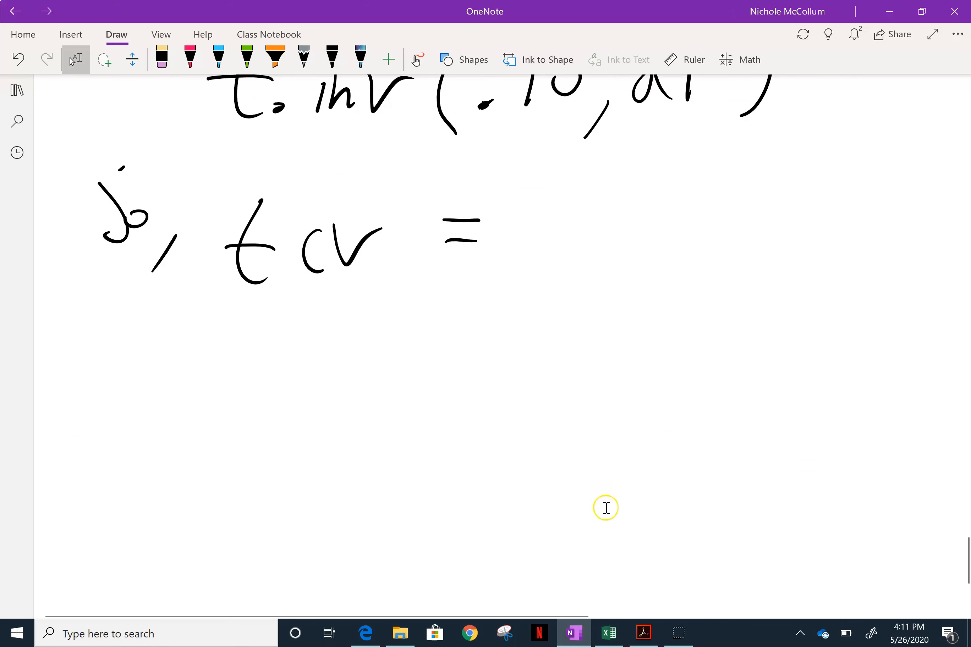
# Check the critical value in Excel and complete the handwritten line with "1.31." in black ink
pyautogui.click(609, 635)
pyautogui.click(609, 636)
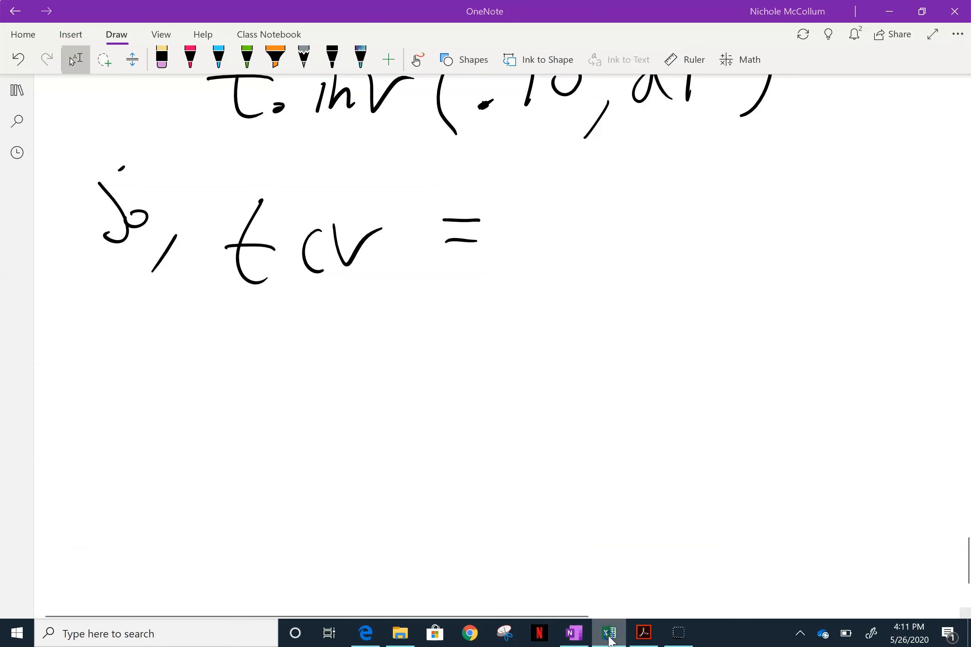
pyautogui.moveTo(517, 194)
pyautogui.mouseDown()
pyautogui.moveTo(511, 274)
pyautogui.moveTo(544, 261)
pyautogui.mouseUp()
pyautogui.moveTo(563, 199)
pyautogui.mouseDown()
pyautogui.moveTo(587, 208)
pyautogui.moveTo(563, 261)
pyautogui.mouseUp()
pyautogui.moveTo(619, 191); pyautogui.dragTo(619, 273)
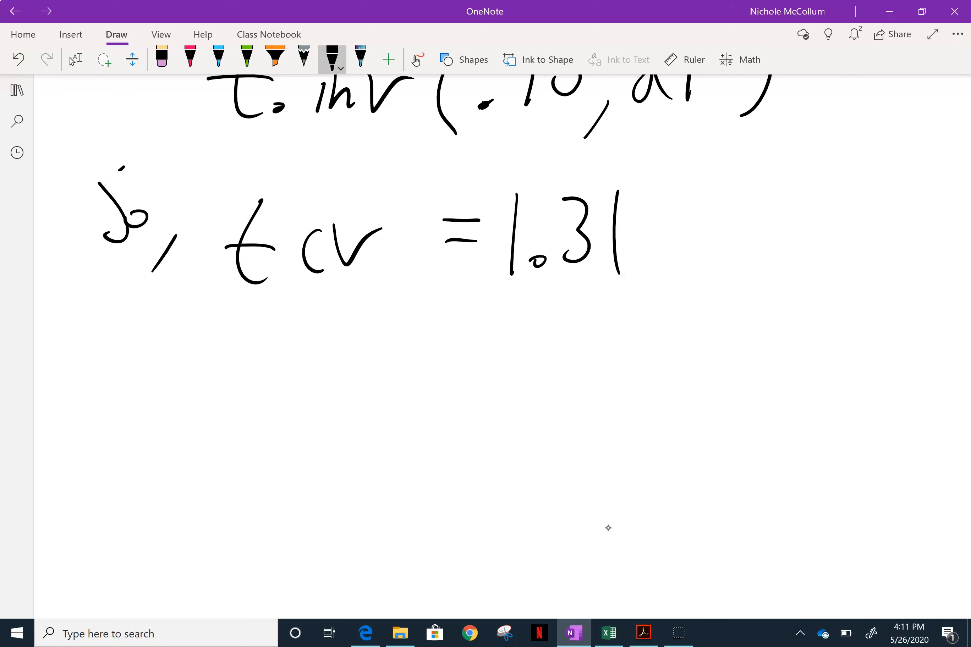
pyautogui.moveTo(682, 274); pyautogui.dragTo(687, 266)
# Handwrite "I reject H0" in black ink below the critical value line
pyautogui.moveTo(166, 322); pyautogui.dragTo(116, 323)
pyautogui.moveTo(136, 335)
pyautogui.mouseDown()
pyautogui.moveTo(150, 391)
pyautogui.moveTo(109, 402)
pyautogui.mouseUp()
pyautogui.moveTo(236, 360)
pyautogui.mouseDown()
pyautogui.moveTo(216, 392)
pyautogui.moveTo(262, 393)
pyautogui.mouseUp()
pyautogui.moveTo(279, 395); pyautogui.dragTo(278, 424)
pyautogui.moveTo(290, 357); pyautogui.dragTo(320, 400)
pyautogui.moveTo(363, 382)
pyautogui.mouseDown()
pyautogui.moveTo(343, 390)
pyautogui.moveTo(372, 403)
pyautogui.mouseUp()
pyautogui.moveTo(424, 319); pyautogui.dragTo(416, 404)
pyautogui.moveTo(389, 359); pyautogui.dragTo(441, 363)
pyautogui.moveTo(516, 309); pyautogui.dragTo(518, 396)
pyautogui.moveTo(554, 311); pyautogui.dragTo(553, 381)
pyautogui.moveTo(524, 346); pyautogui.dragTo(553, 347)
pyautogui.moveTo(580, 382); pyautogui.dragTo(593, 380)
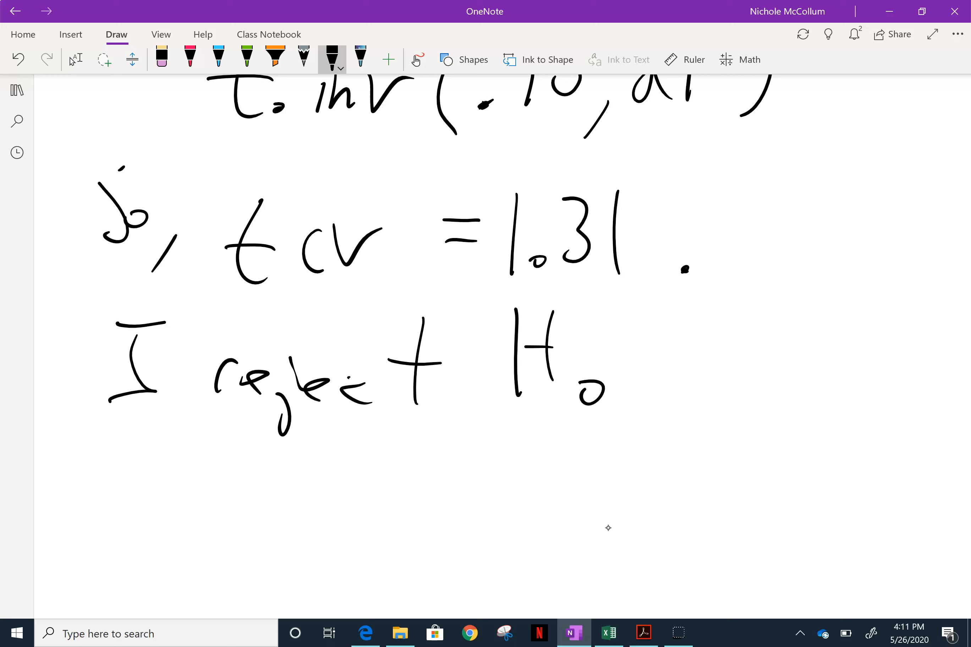
# Draw a right-pointing arrow below the conclusion and handwrite "my stat =" after it in black ink
pyautogui.moveTo(204, 486)
pyautogui.mouseDown()
pyautogui.moveTo(265, 485)
pyautogui.moveTo(275, 475)
pyautogui.moveTo(242, 514)
pyautogui.mouseUp()
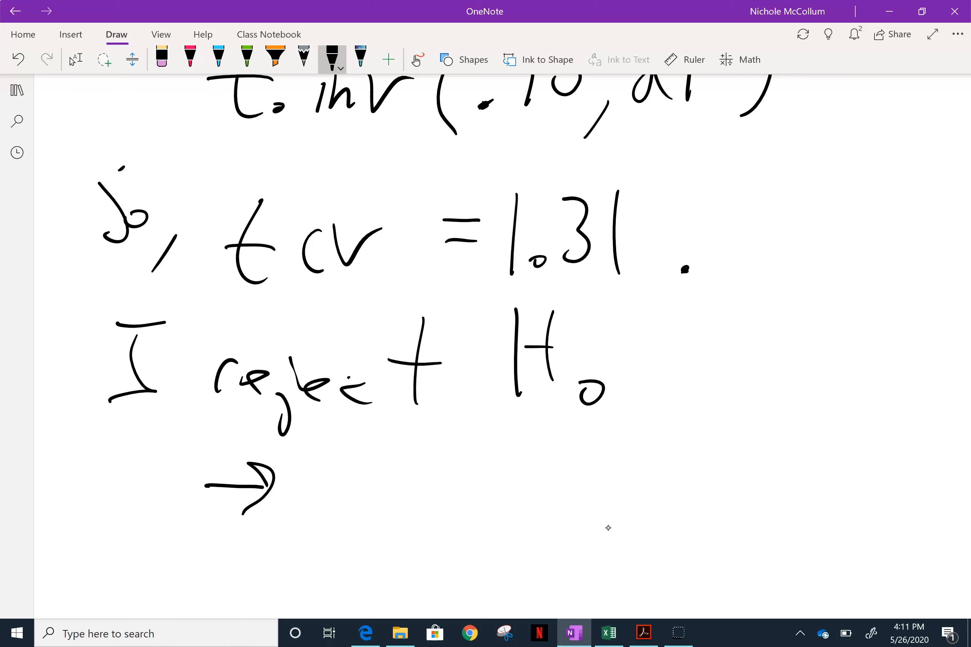
pyautogui.moveTo(288, 496)
pyautogui.mouseDown()
pyautogui.moveTo(326, 495)
pyautogui.moveTo(366, 566)
pyautogui.moveTo(358, 541)
pyautogui.mouseUp()
pyautogui.moveTo(438, 472); pyautogui.dragTo(429, 507)
pyautogui.moveTo(445, 421); pyautogui.dragTo(446, 496)
pyautogui.moveTo(423, 476)
pyautogui.mouseDown()
pyautogui.moveTo(462, 462)
pyautogui.moveTo(476, 500)
pyautogui.mouseUp()
pyautogui.moveTo(496, 420); pyautogui.dragTo(498, 506)
pyautogui.moveTo(471, 467); pyautogui.dragTo(579, 459)
pyautogui.moveTo(556, 476); pyautogui.dragTo(581, 476)
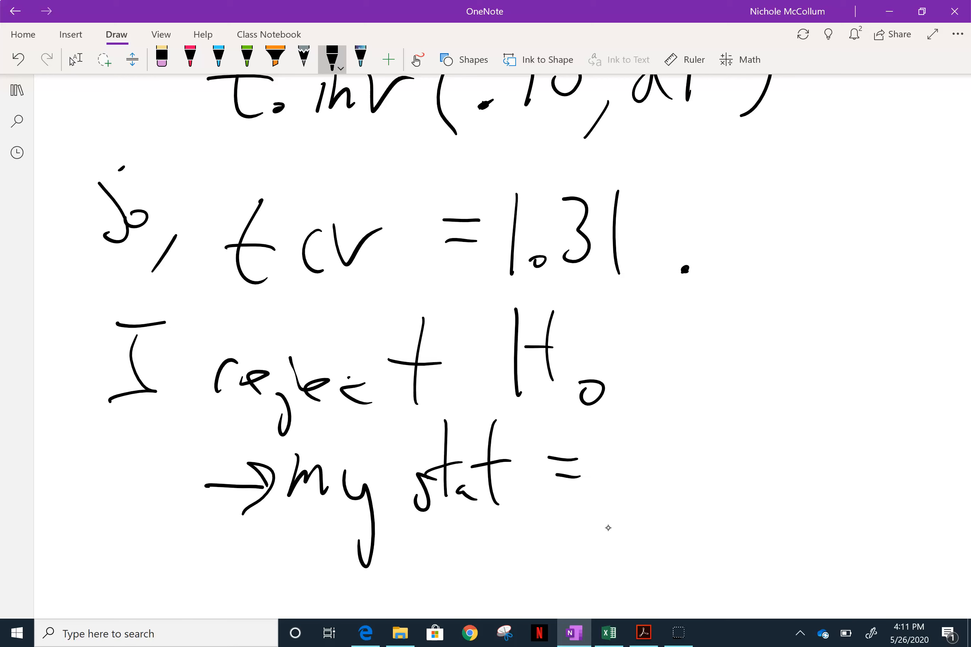
# Check the test statistic in Excel and handwrite "8.61" after "my stat =" in OneNote
pyautogui.click(75, 58)
pyautogui.click(601, 639)
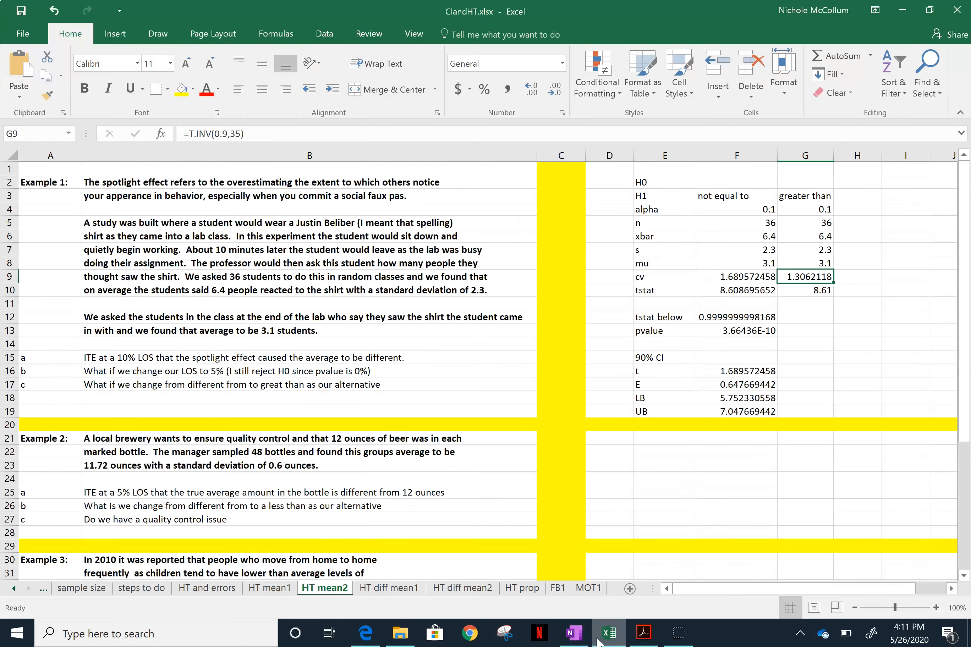
pyautogui.click(574, 633)
pyautogui.moveTo(638, 445)
pyautogui.mouseDown()
pyautogui.moveTo(626, 508)
pyautogui.moveTo(657, 459)
pyautogui.mouseUp()
pyautogui.click(670, 501)
pyautogui.moveTo(728, 437)
pyautogui.mouseDown()
pyautogui.moveTo(718, 493)
pyautogui.moveTo(709, 489)
pyautogui.mouseUp()
pyautogui.moveTo(759, 432); pyautogui.dragTo(759, 505)
# Finish the handwritten reason with "is in CR!" in black ink
pyautogui.scroll(-2, 634, 529)
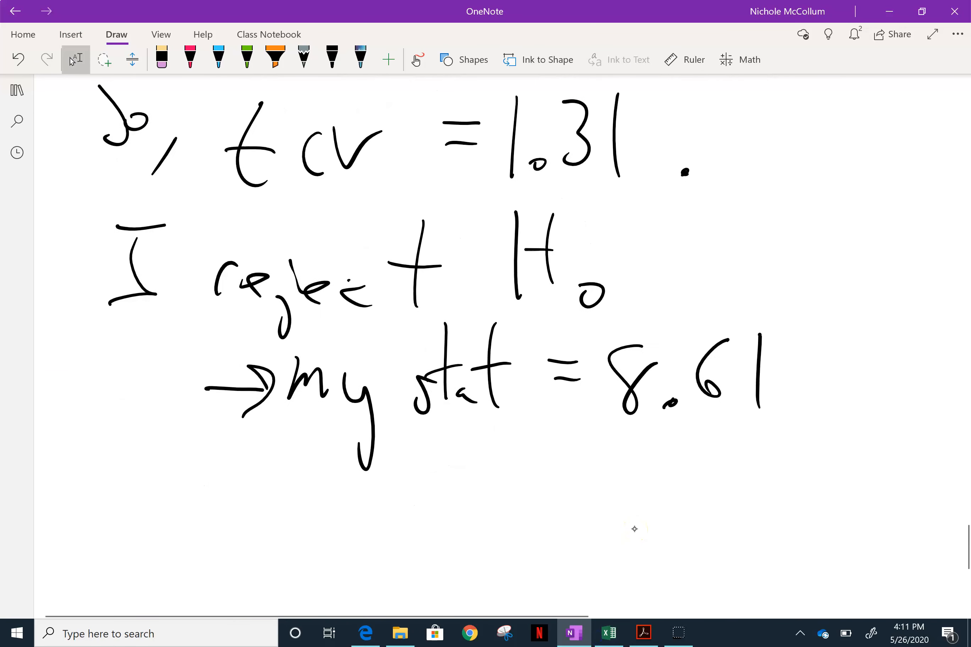
pyautogui.moveTo(851, 367)
pyautogui.mouseDown()
pyautogui.moveTo(849, 389)
pyautogui.moveTo(864, 394)
pyautogui.mouseUp()
pyautogui.click(851, 353)
pyautogui.moveTo(230, 484); pyautogui.dragTo(226, 511)
pyautogui.moveTo(238, 460)
pyautogui.mouseDown()
pyautogui.moveTo(249, 494)
pyautogui.moveTo(271, 515)
pyautogui.mouseUp()
pyautogui.moveTo(360, 463); pyautogui.dragTo(361, 506)
pyautogui.moveTo(393, 477)
pyautogui.mouseDown()
pyautogui.moveTo(389, 506)
pyautogui.moveTo(429, 513)
pyautogui.mouseUp()
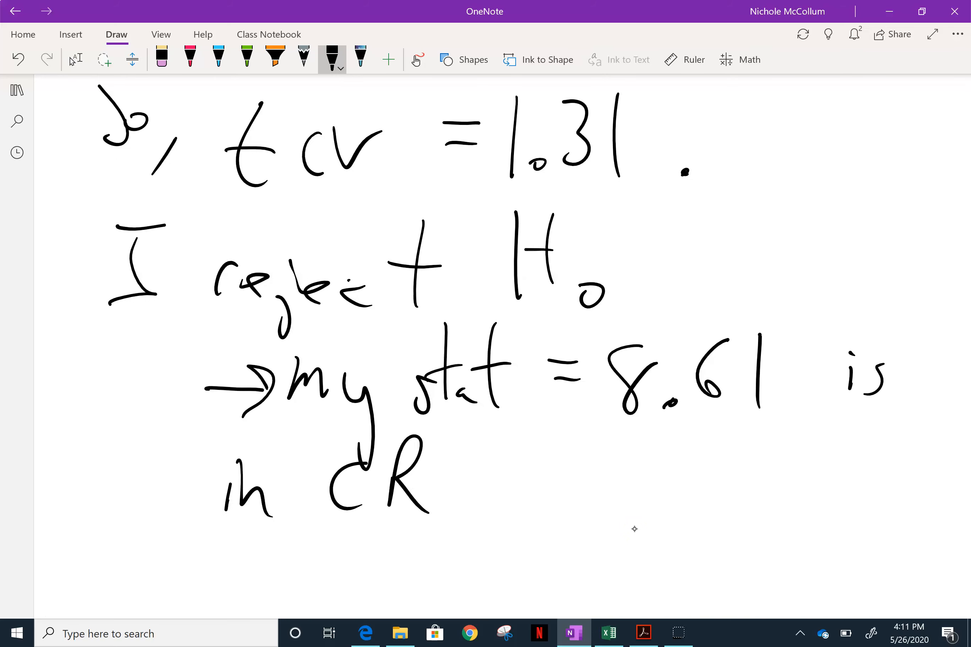
pyautogui.moveTo(465, 423); pyautogui.dragTo(466, 502)
# Review the handwritten hypotheses and the shaded critical region of the bell curve
pyautogui.scroll(10, 634, 529)
pyautogui.scroll(-6, 634, 530)
pyautogui.scroll(-6, 635, 529)
pyautogui.scroll(20, 634, 529)
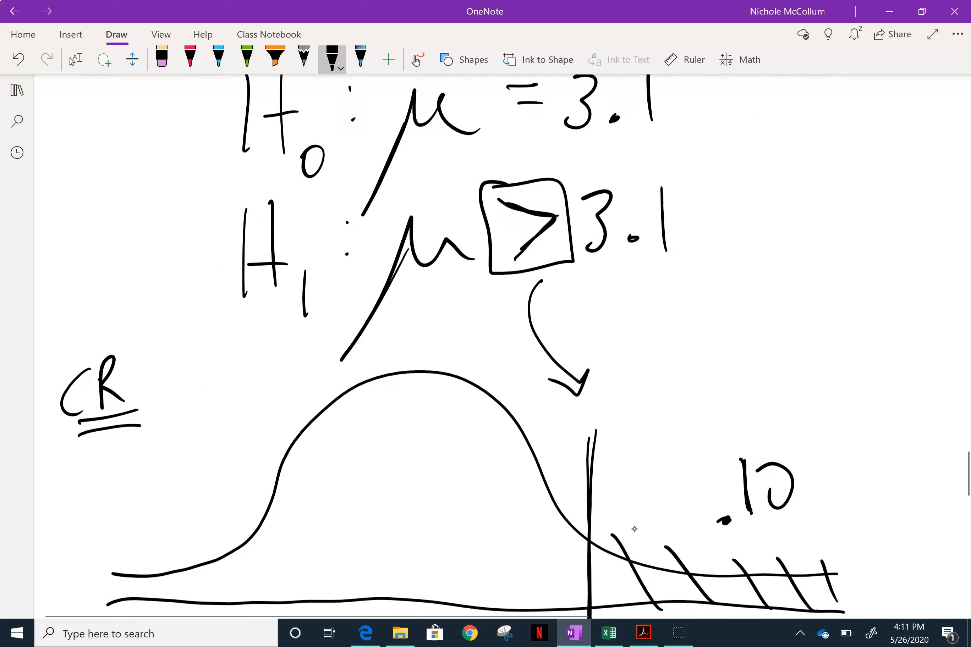
pyautogui.scroll(2, 634, 529)
pyautogui.scroll(-2, 292, 291)
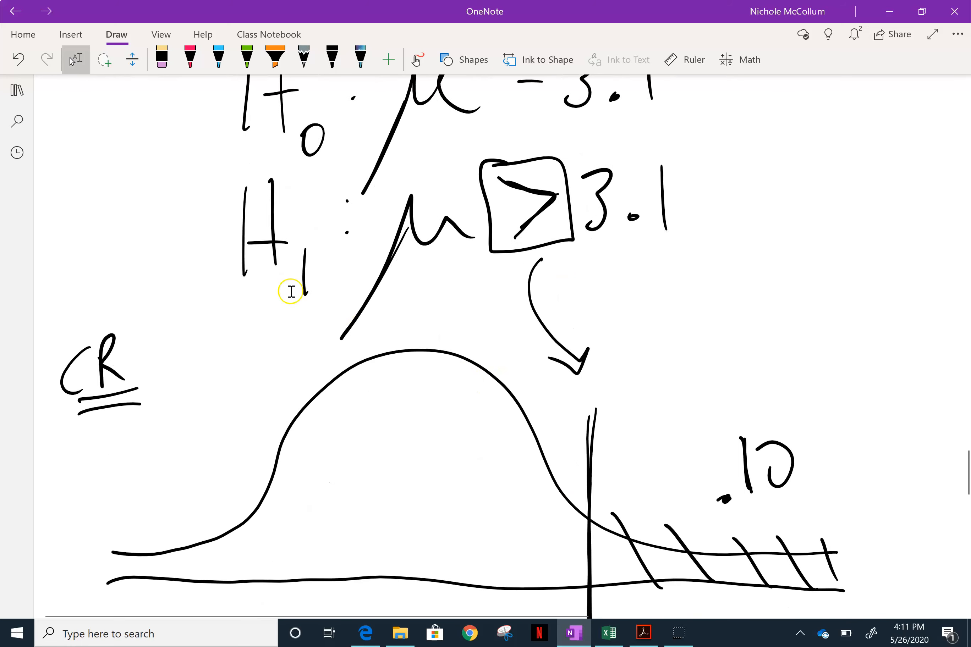
pyautogui.scroll(-1, 782, 300)
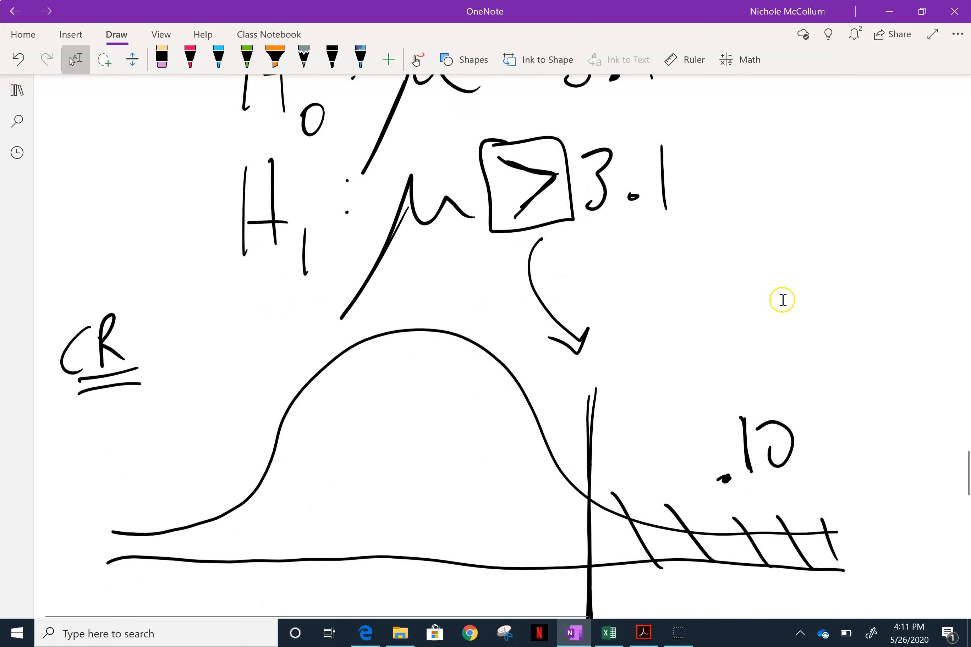
pyautogui.scroll(-2, 783, 299)
pyautogui.scroll(-3, 697, 456)
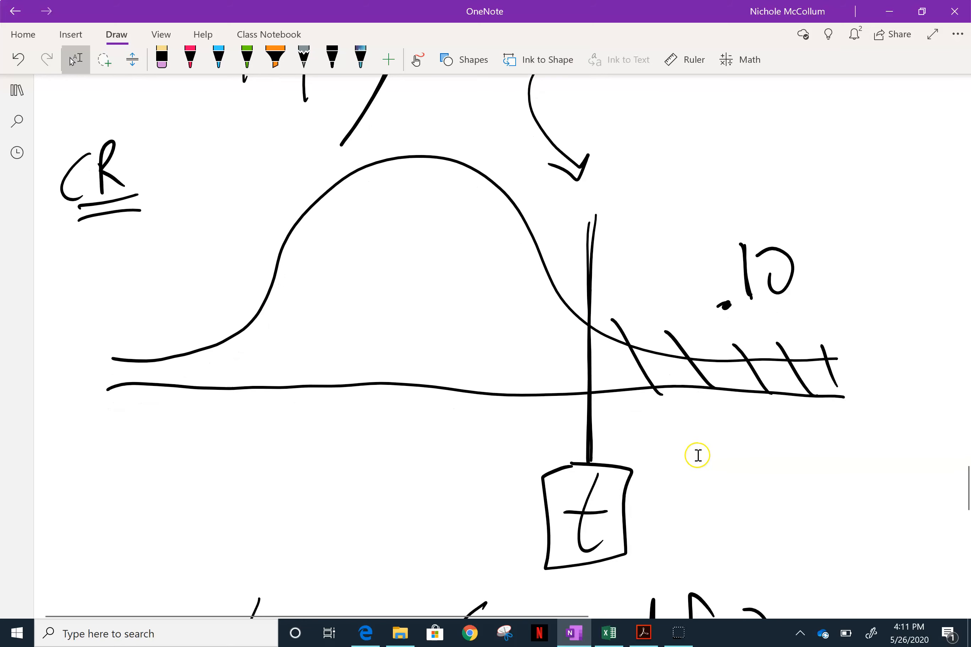
# Handwrite "= 1.31" in black ink beside the boxed t below the bell curve
pyautogui.scroll(-9, 665, 473)
pyautogui.scroll(2, 599, 462)
pyautogui.moveTo(667, 210)
pyautogui.mouseDown()
pyautogui.moveTo(697, 213)
pyautogui.moveTo(684, 215)
pyautogui.moveTo(718, 241)
pyautogui.moveTo(745, 234)
pyautogui.mouseUp()
pyautogui.moveTo(765, 205); pyautogui.dragTo(764, 243)
pyautogui.moveTo(806, 182); pyautogui.dragTo(802, 241)
pyautogui.moveTo(665, 226); pyautogui.dragTo(700, 225)
# Double-underline the 8.61 in the "my stat" line with the green pen
pyautogui.scroll(7, 599, 462)
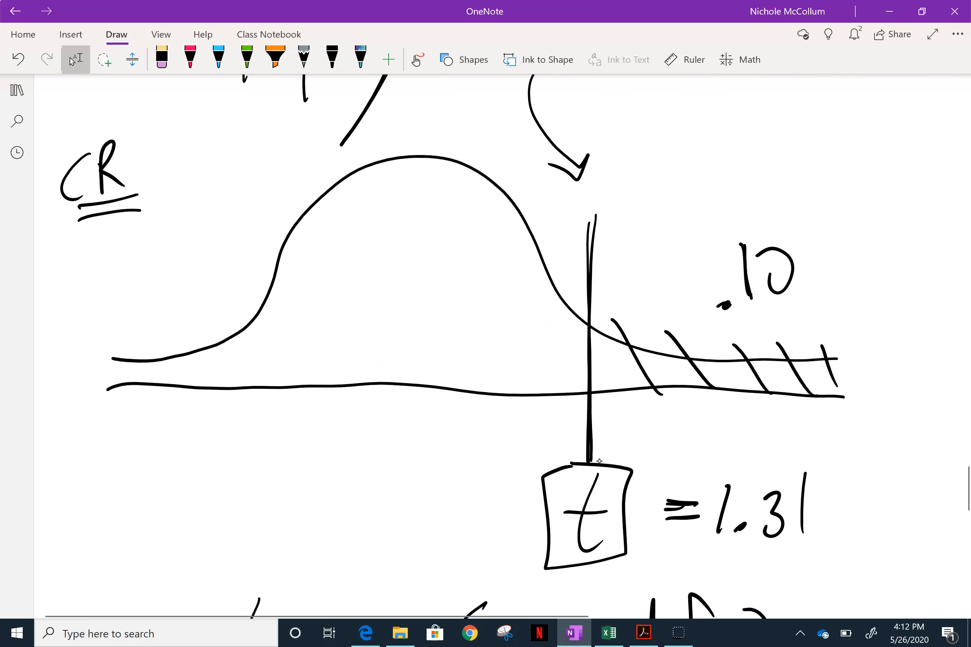
pyautogui.scroll(-6, 599, 461)
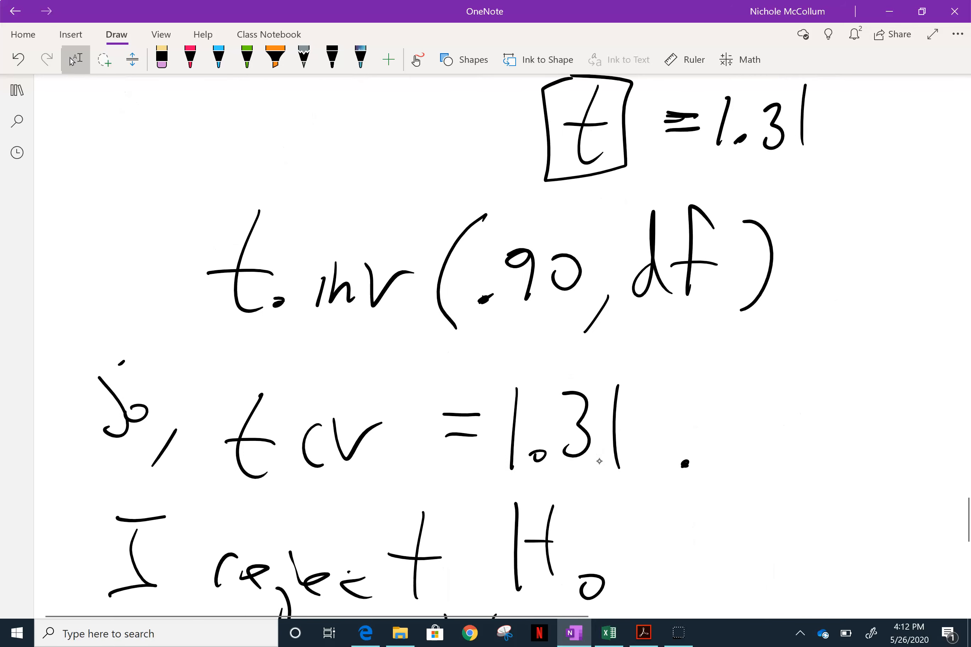
pyautogui.scroll(-1, 570, 472)
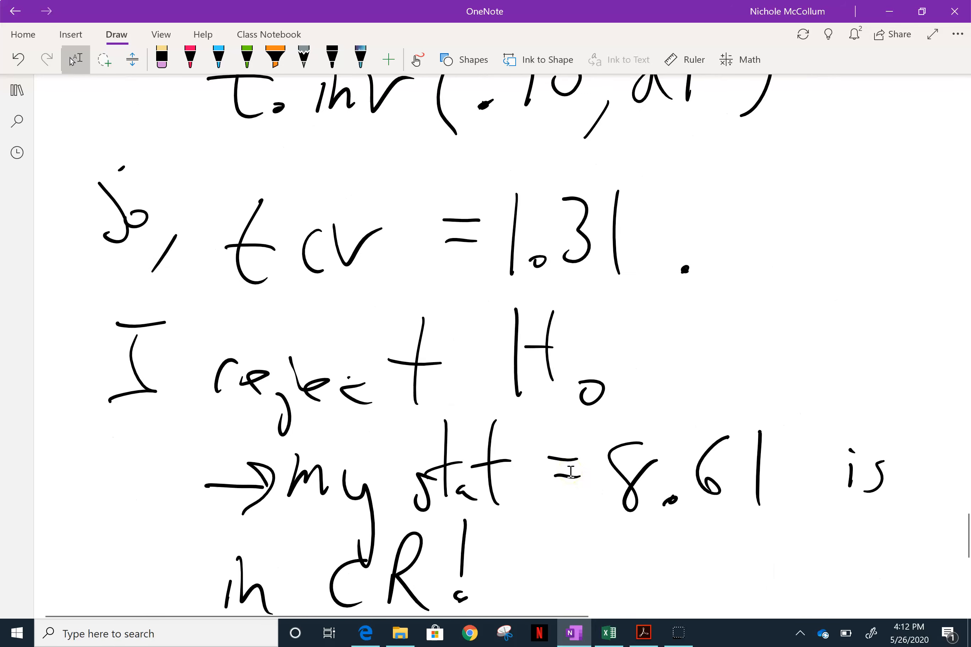
pyautogui.click(247, 59)
pyautogui.moveTo(643, 515); pyautogui.dragTo(754, 511)
pyautogui.moveTo(645, 536); pyautogui.dragTo(749, 526)
# Draw a green vertical line through the shaded tail of the bell curve and label it 8.61
pyautogui.scroll(9, 570, 471)
pyautogui.scroll(2, 570, 471)
pyautogui.moveTo(802, 211); pyautogui.dragTo(797, 338)
pyautogui.moveTo(830, 182)
pyautogui.mouseDown()
pyautogui.moveTo(847, 230)
pyautogui.moveTo(865, 193)
pyautogui.mouseUp()
pyautogui.moveTo(876, 223); pyautogui.dragTo(881, 221)
pyautogui.moveTo(911, 170)
pyautogui.mouseDown()
pyautogui.moveTo(891, 202)
pyautogui.moveTo(921, 218)
pyautogui.mouseUp()
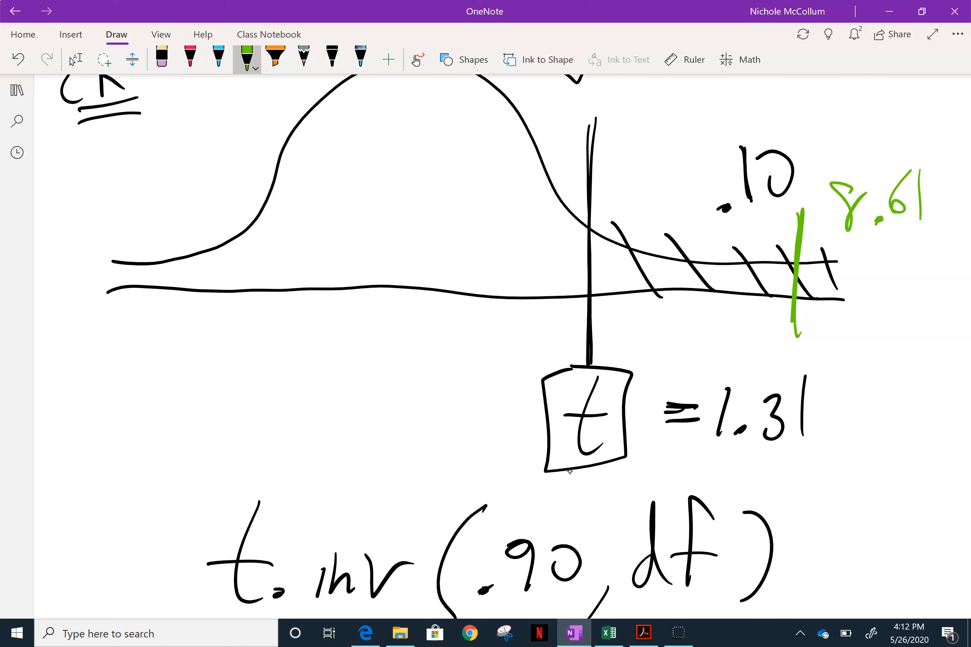
# Switch to Excel and select cell H10 beside the greater-than test statistic
pyautogui.click(637, 635)
pyautogui.click(572, 632)
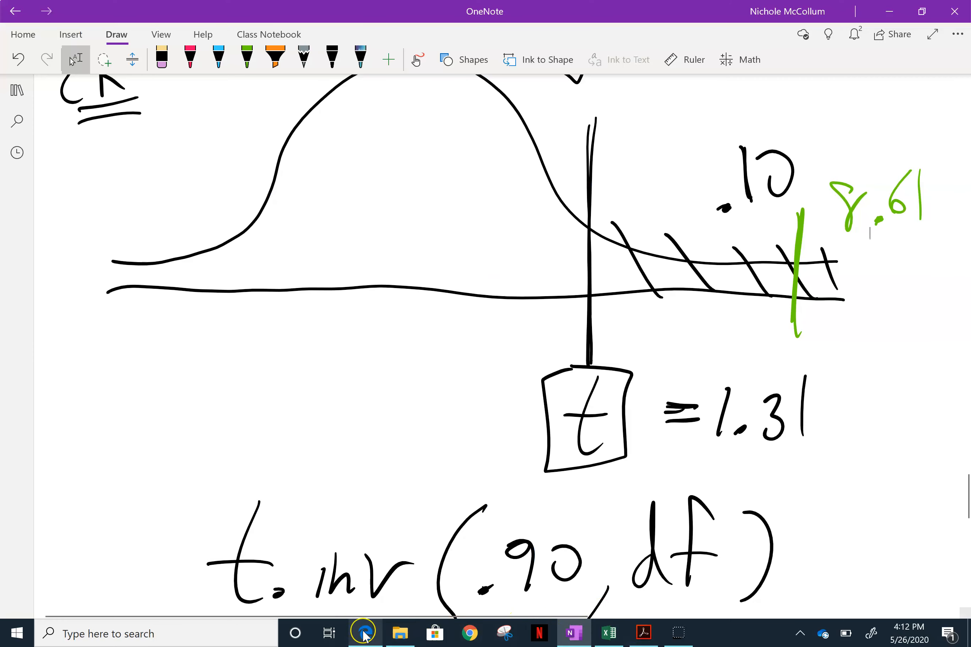
pyautogui.moveTo(364, 636)
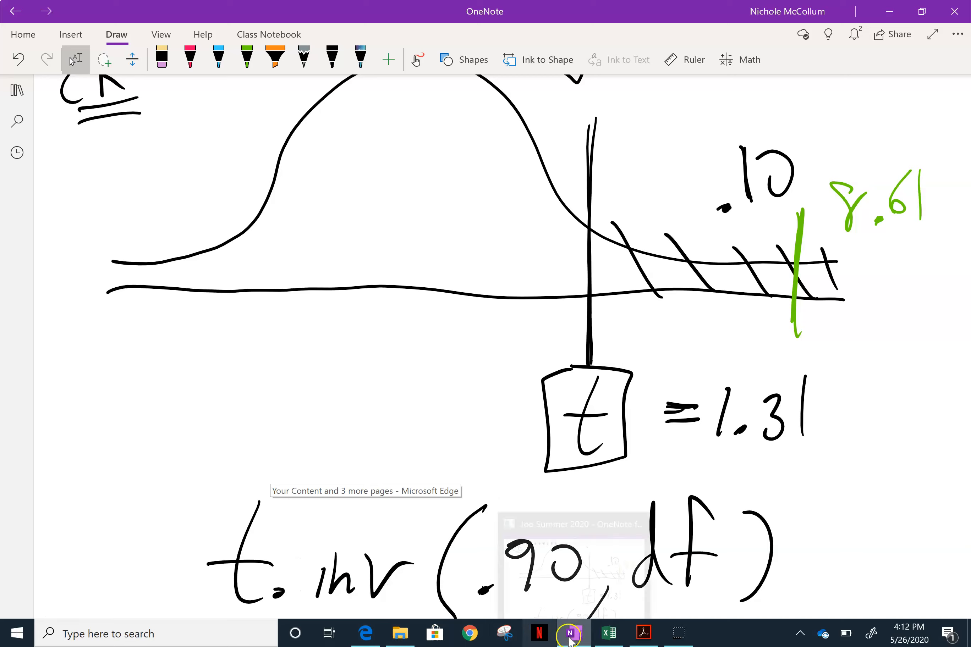
pyautogui.click(608, 633)
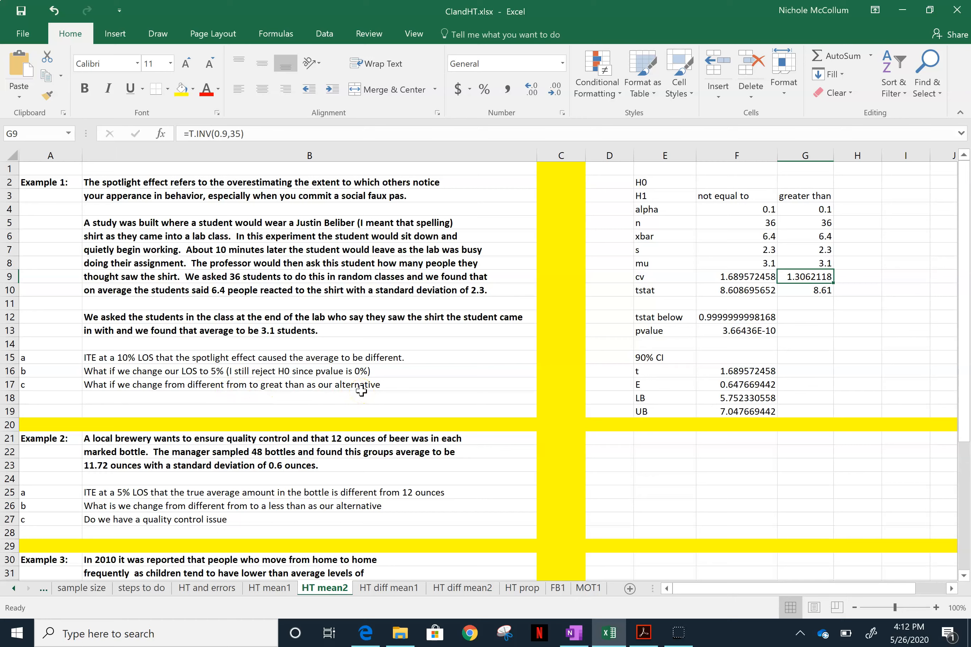
pyautogui.click(851, 299)
pyautogui.click(856, 286)
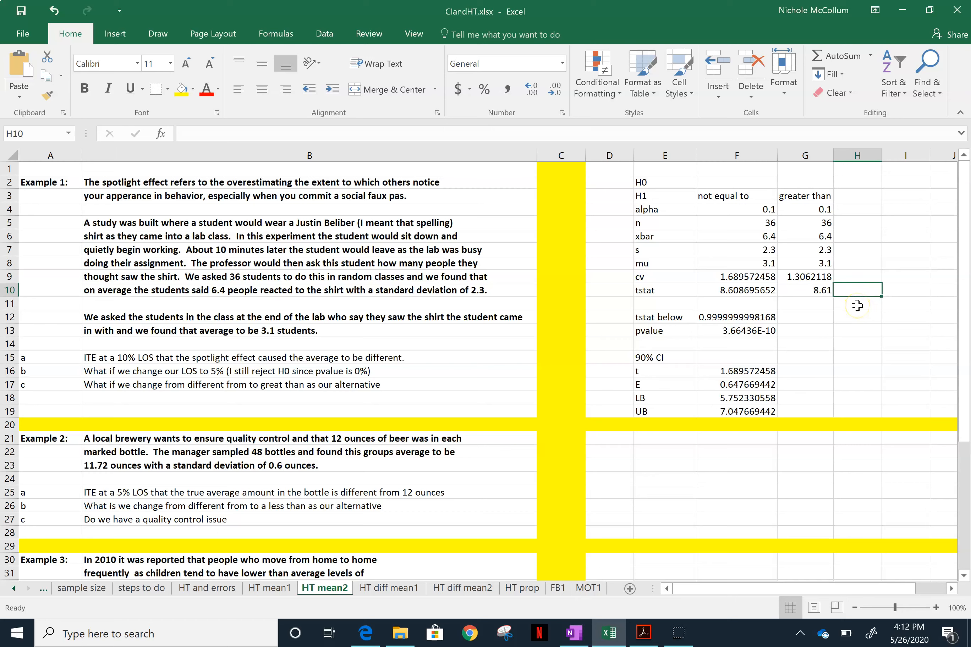
# Compute the greater-than p-value in G13 as =1-T.DIST(G10,35,1) and compare it with the not-equal-to p-value in F13
pyautogui.press('Up')
pyautogui.press('Left')
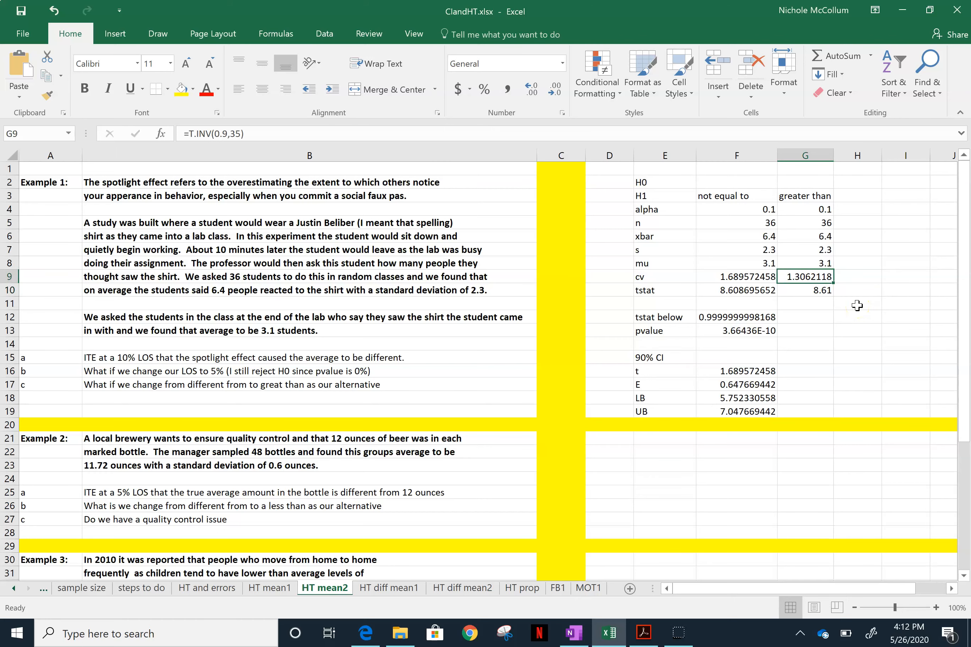
pyautogui.press('Down')
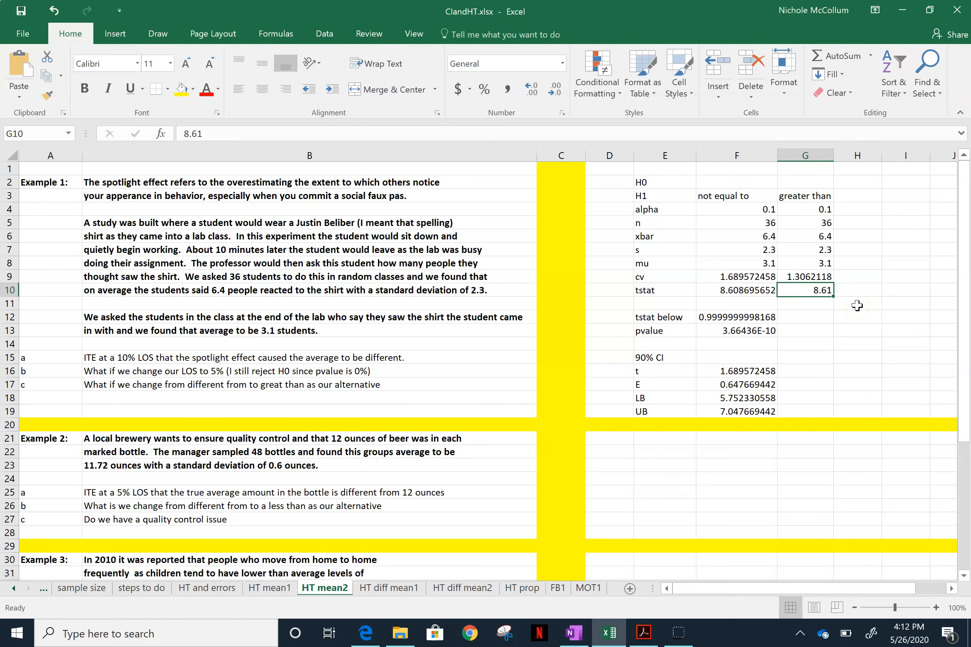
pyautogui.press('Up')
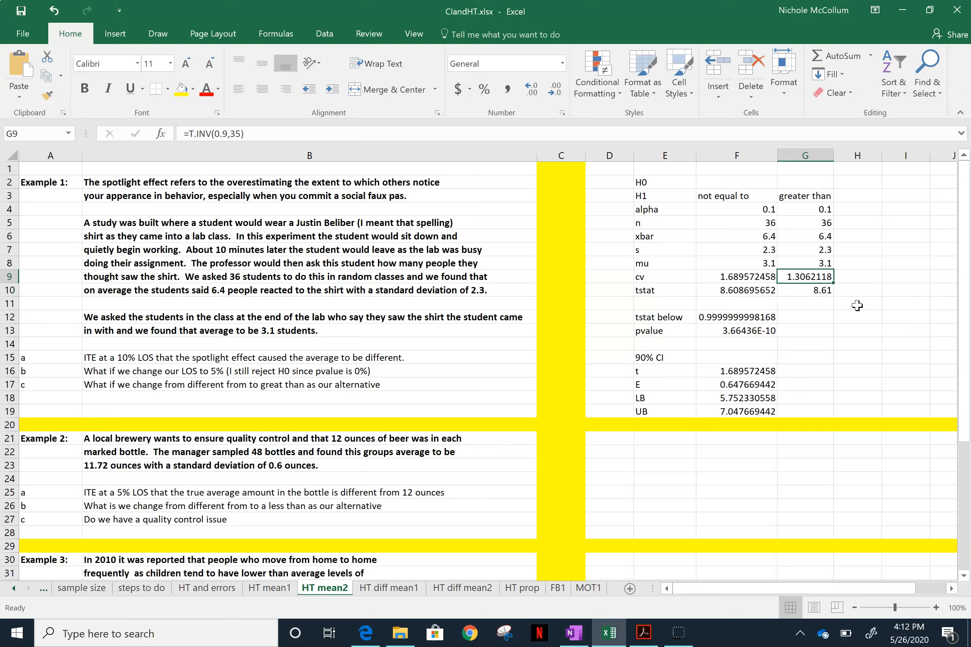
pyautogui.press('Down')
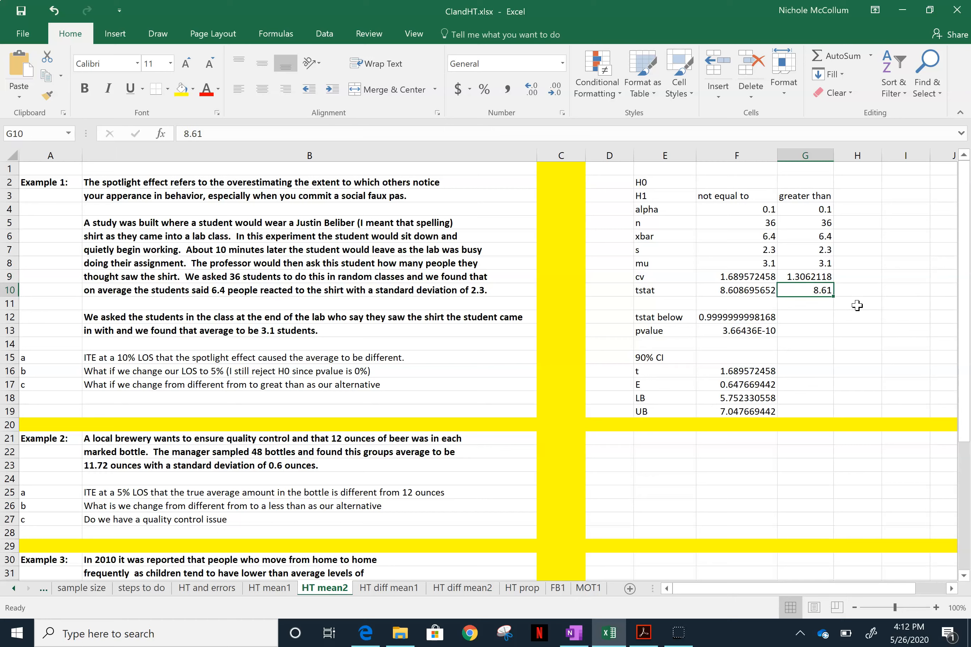
pyautogui.press('Down')
pyautogui.press('Down')
pyautogui.press('Down')
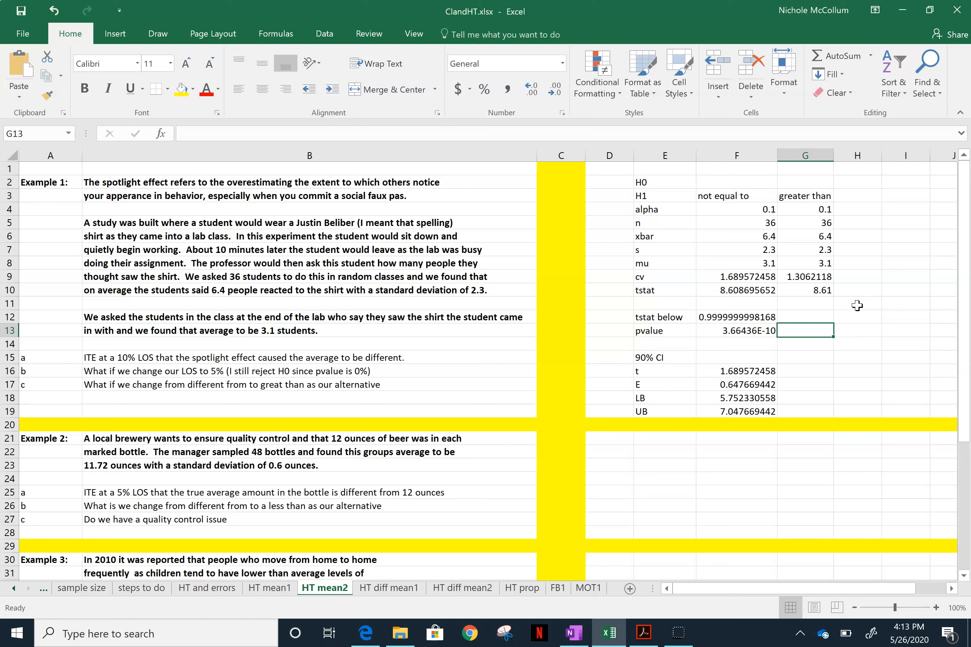
pyautogui.write('=')
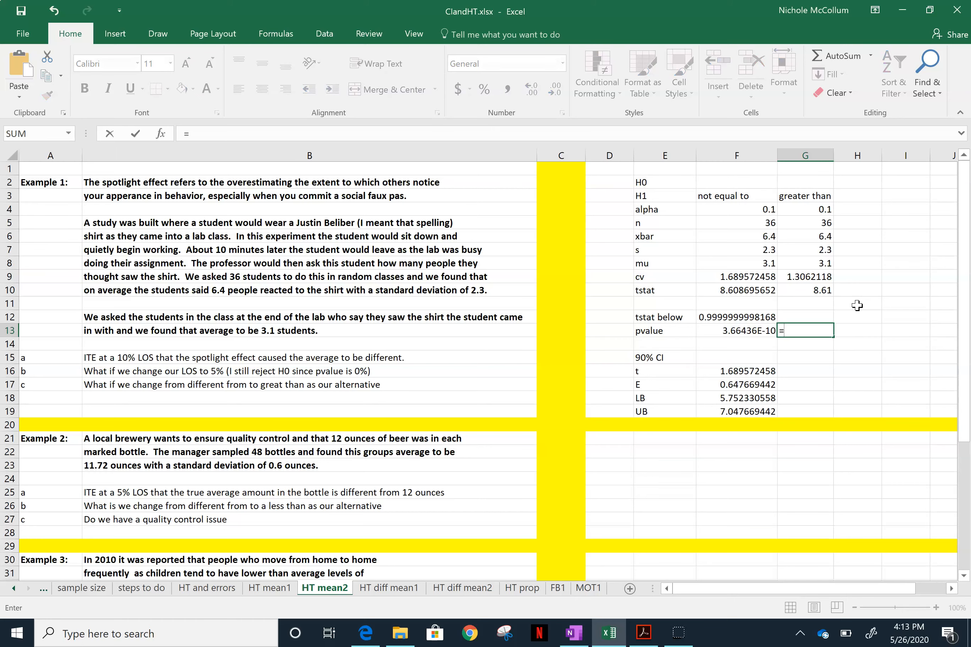
pyautogui.write('1-t.dist')
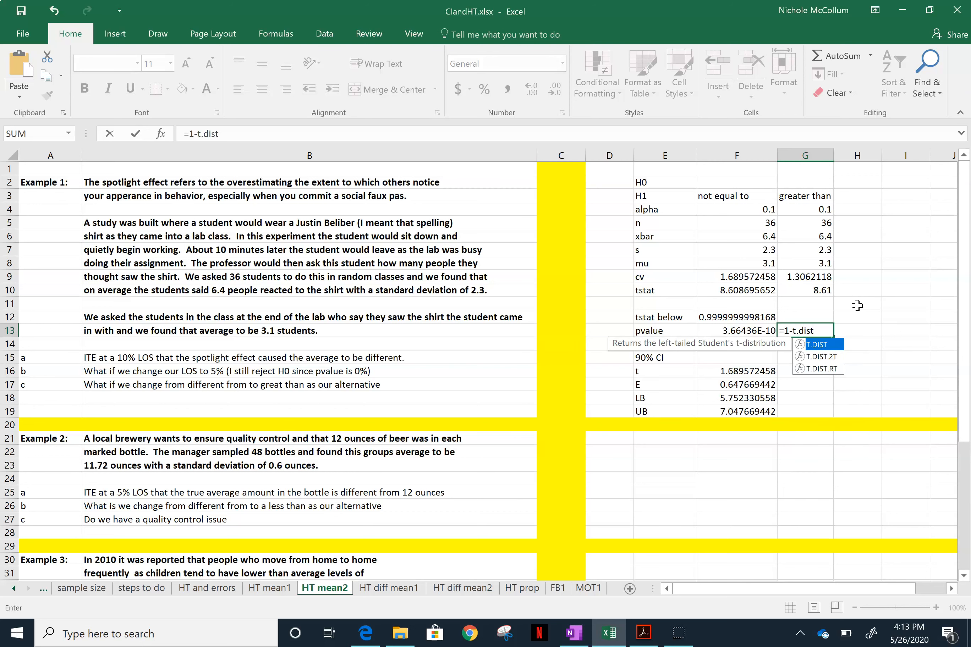
pyautogui.write('(')
pyautogui.click(802, 289)
pyautogui.write(',35,1)')
pyautogui.press('Return')
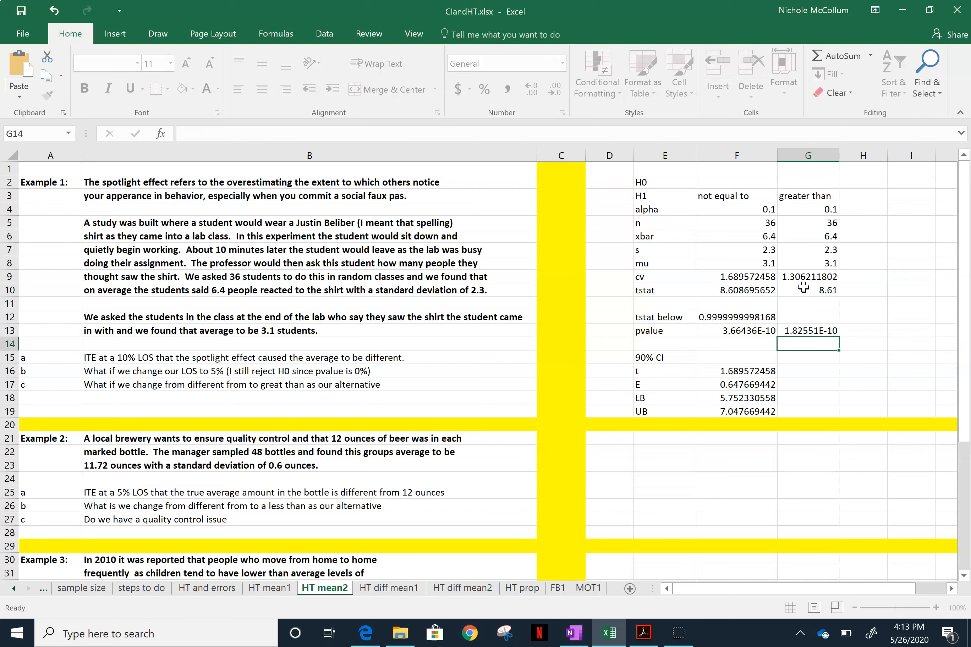
pyautogui.press('Up')
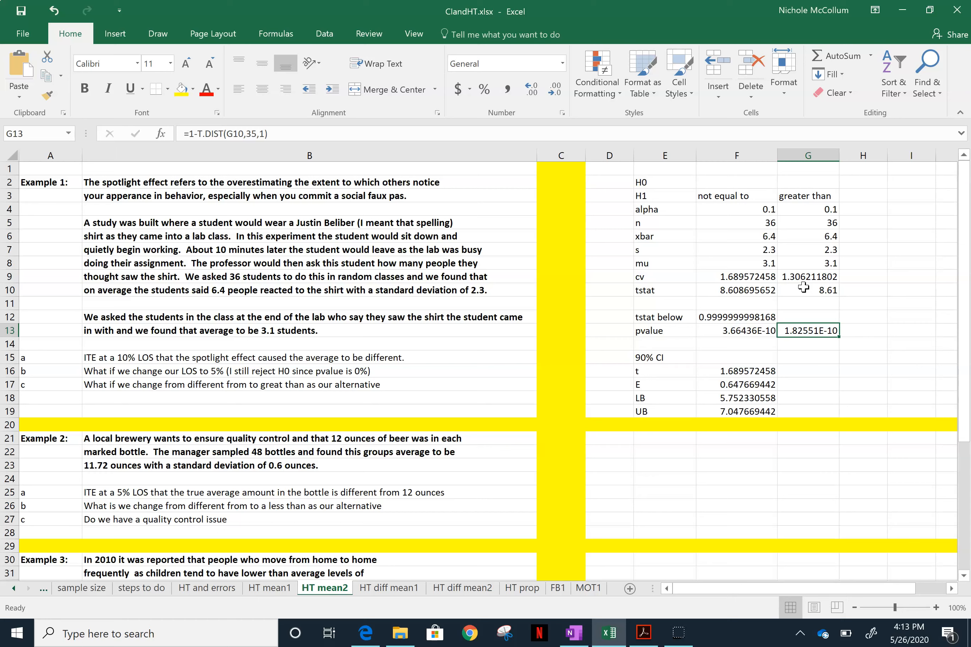
pyautogui.press('Left')
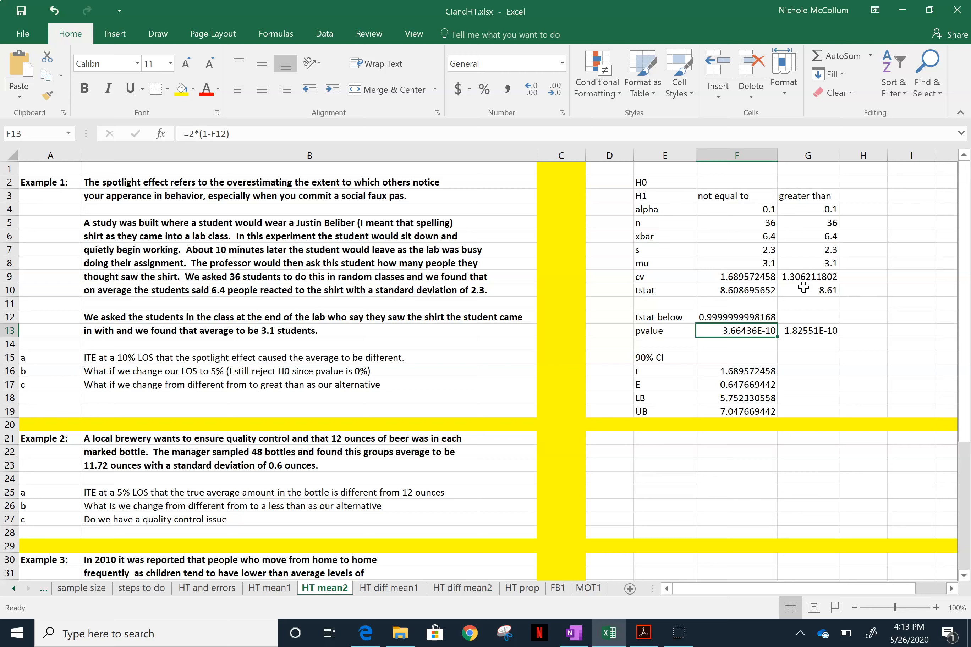
pyautogui.press('Right')
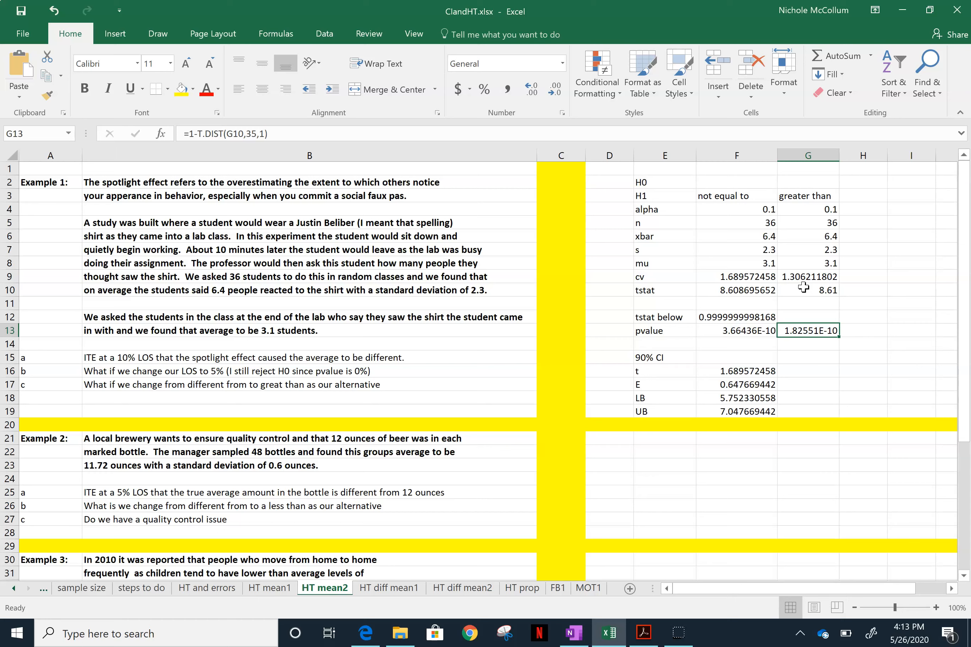
pyautogui.press('Left')
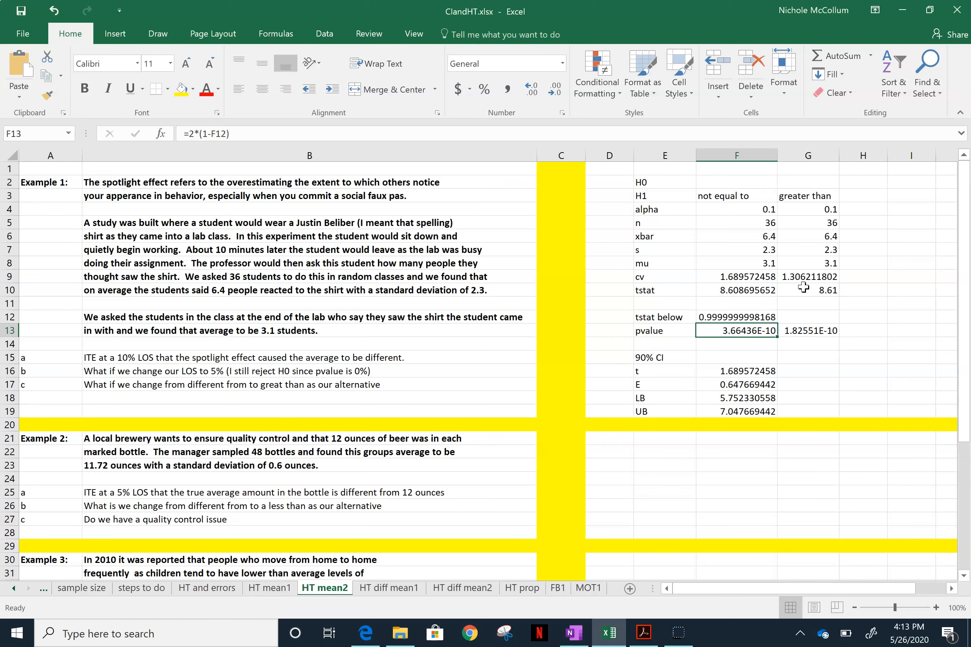
pyautogui.press('Right')
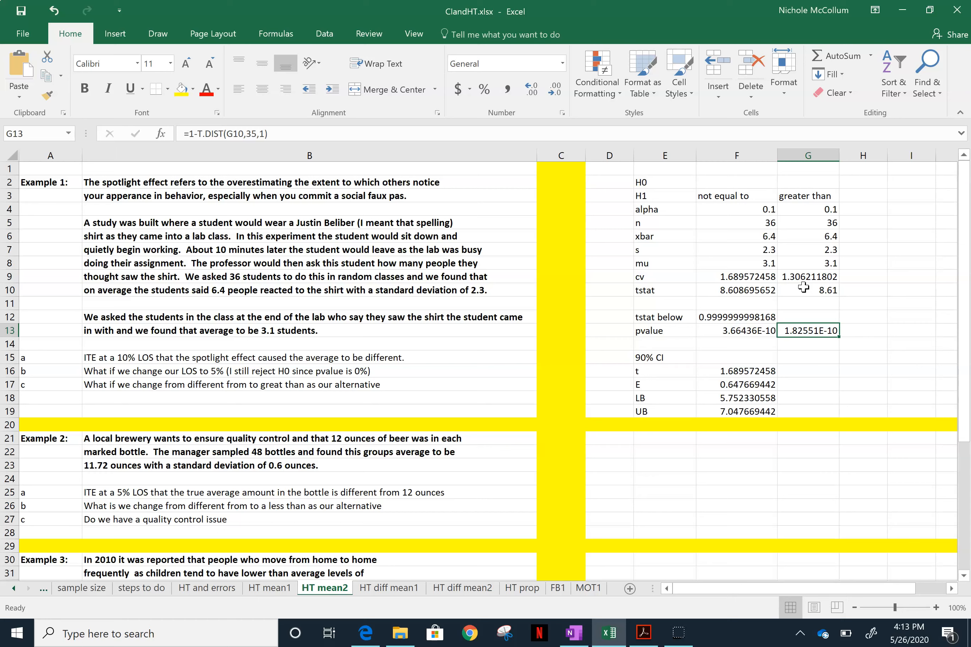
# Clear the confidence interval heading from E15 and enter "90% CI" in F15 above the not-equal-to column
pyautogui.press('Left')
pyautogui.press('Down')
pyautogui.press('Left')
pyautogui.press('Down')
pyautogui.press('BackSpace')
pyautogui.press('Right')
pyautogui.write('905')
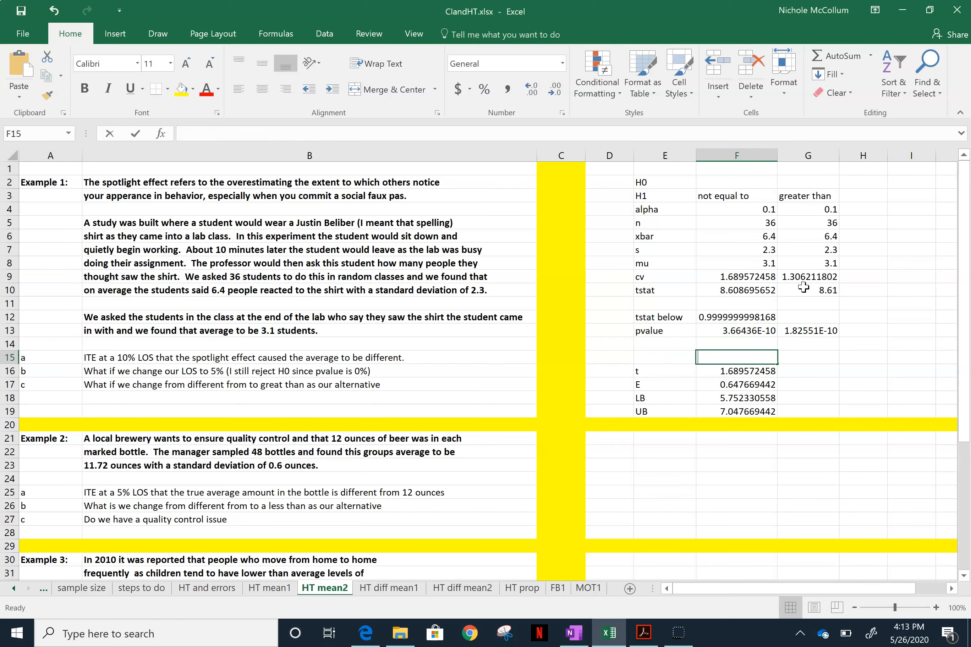
pyautogui.press('BackSpace')
pyautogui.write('% CI')
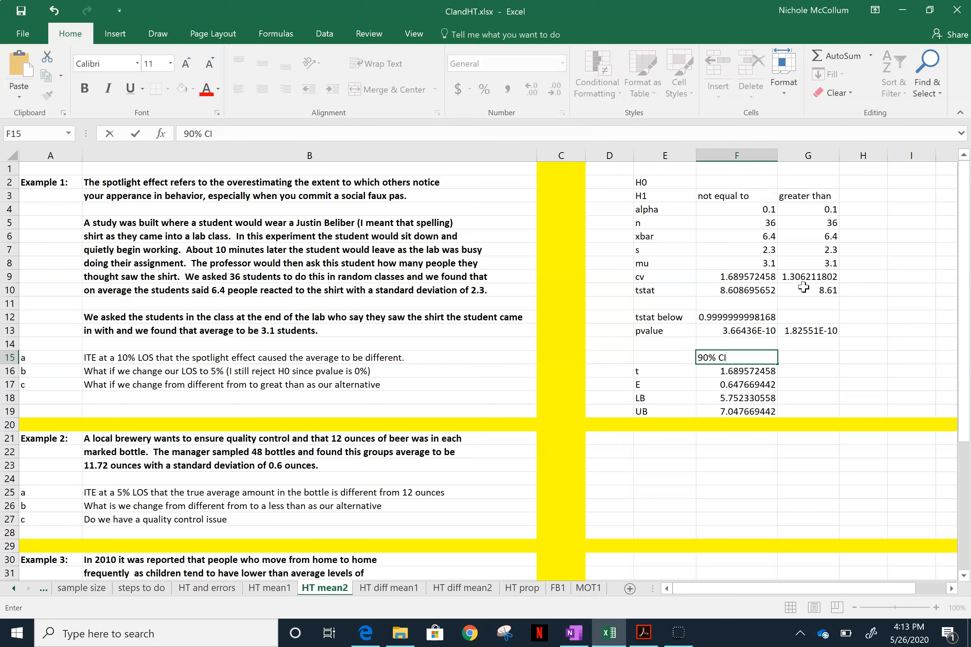
pyautogui.press('Right')
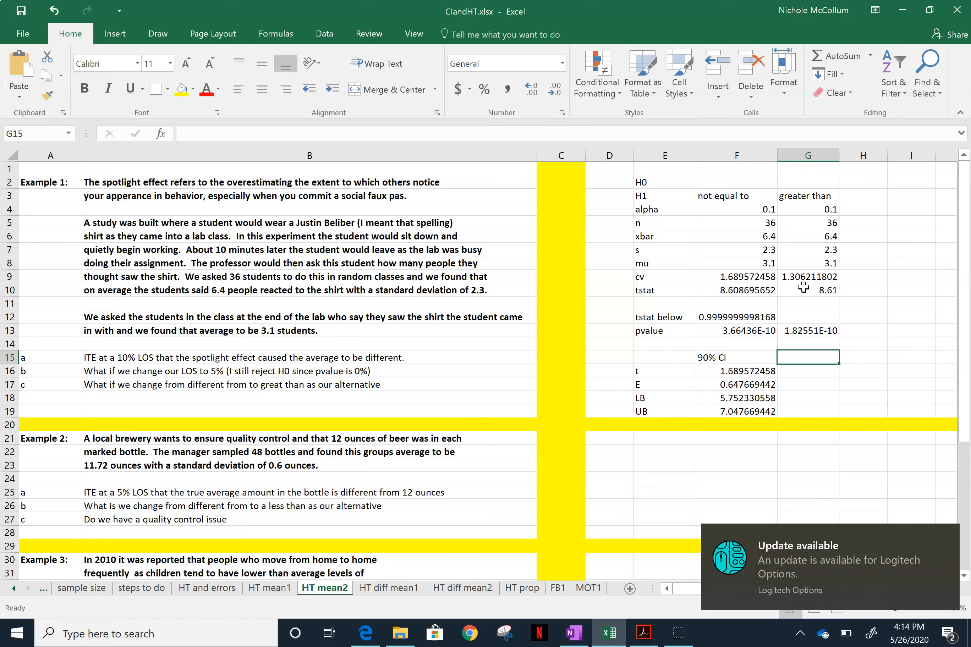
# Dismiss the update notification and enter the heading "80% CI" in G15
pyautogui.moveTo(928, 568)
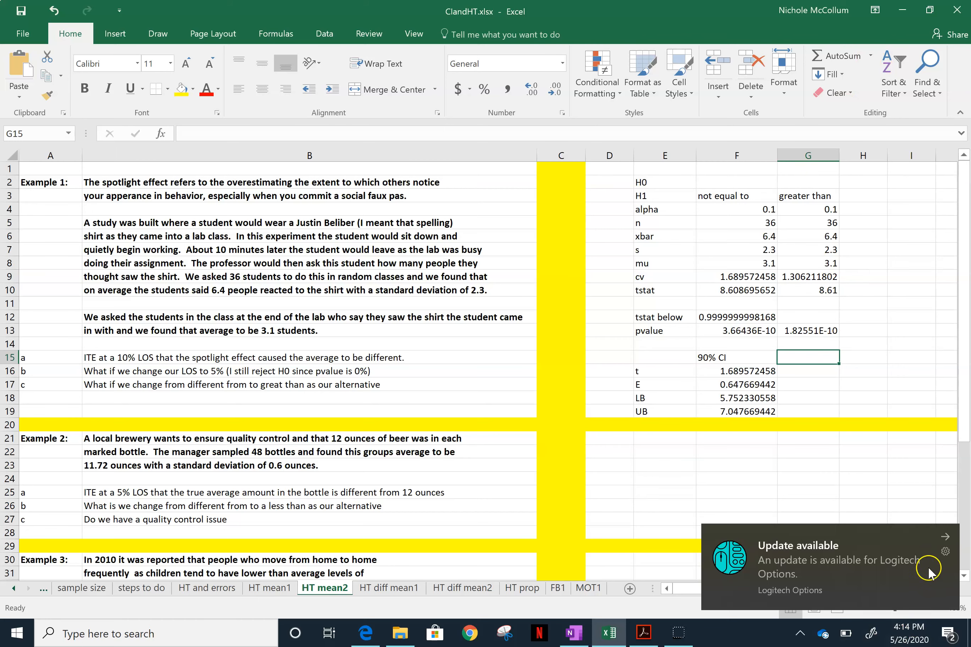
pyautogui.click(943, 539)
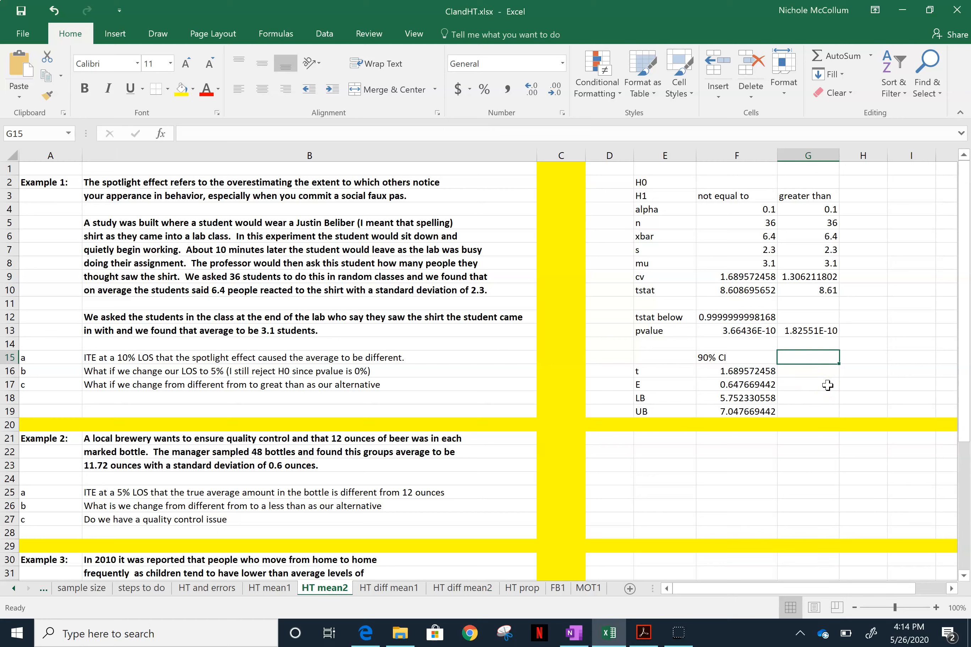
pyautogui.write('80%v')
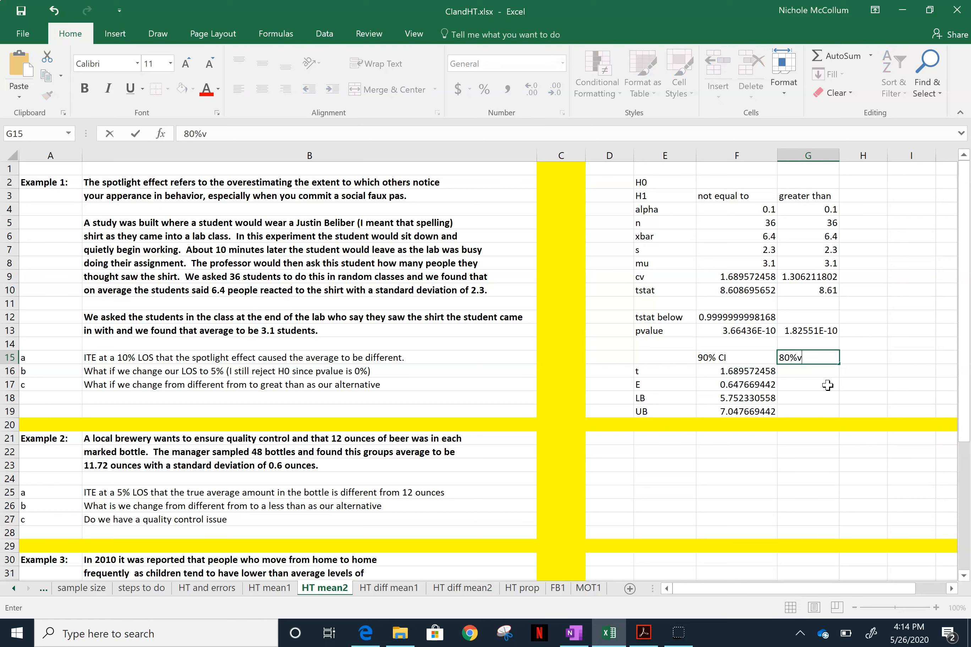
pyautogui.press('BackSpace')
pyautogui.write('CI')
pyautogui.hotkey('ctrl', 'Return')
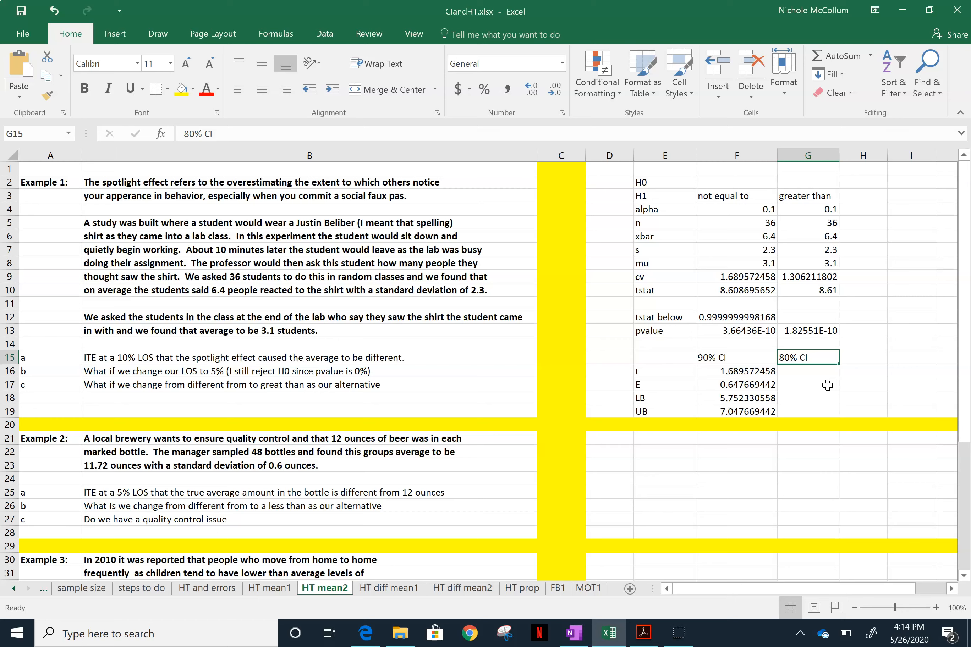
# Replace the heading in G15 with "95% CI" and select G16 for its t value
pyautogui.write('9')
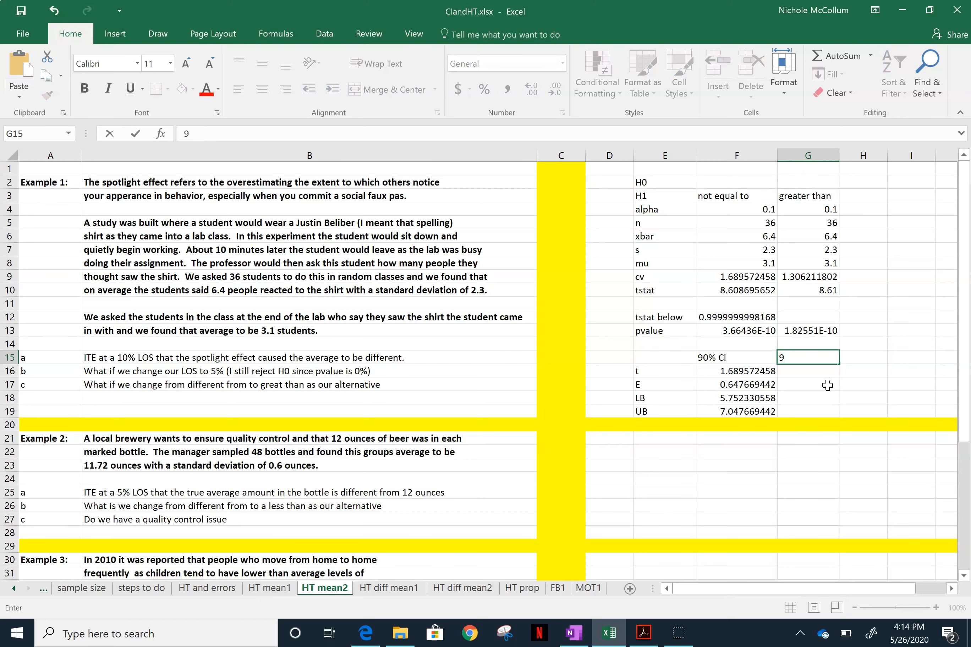
pyautogui.write('5% CI')
pyautogui.press('Return')
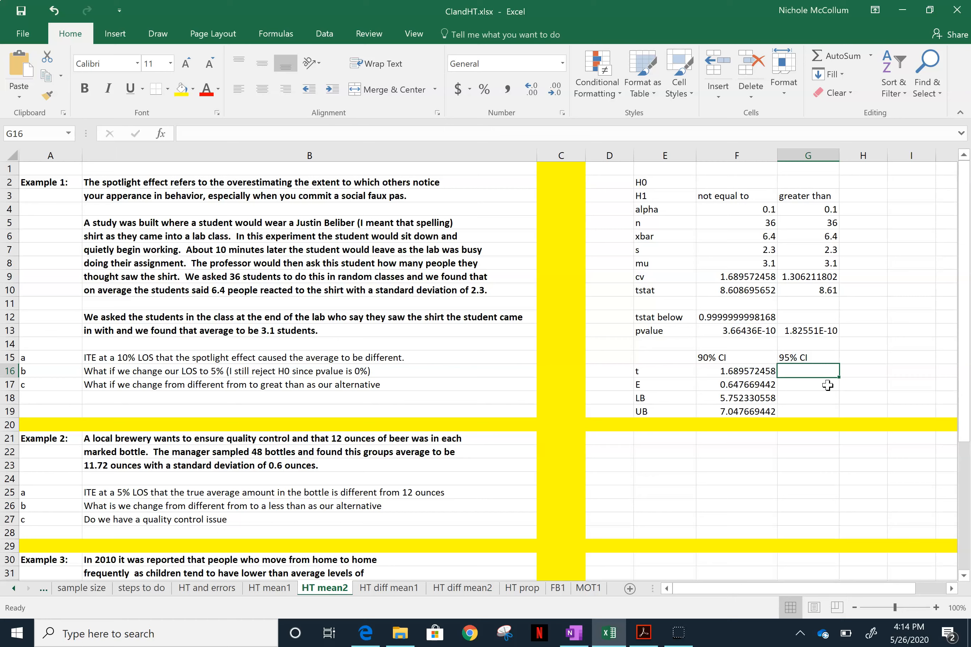
pyautogui.press('Down')
pyautogui.press('Up')
# Switch to OneNote and handwrite an underlined green heading in the blank space below the "in CR!" line
pyautogui.click(574, 633)
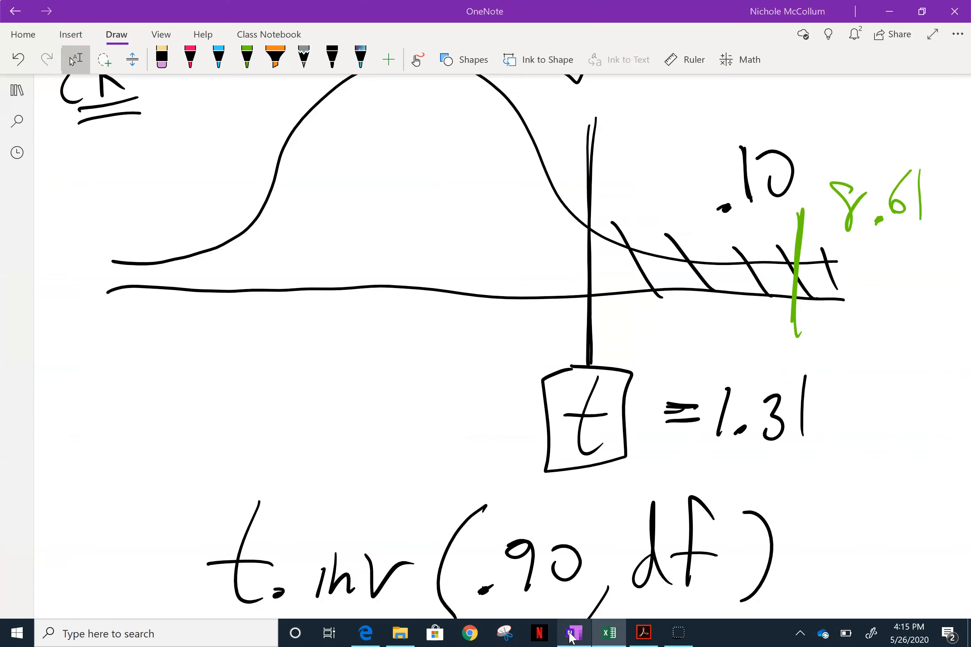
pyautogui.scroll(-10, 618, 459)
pyautogui.scroll(-5, 619, 461)
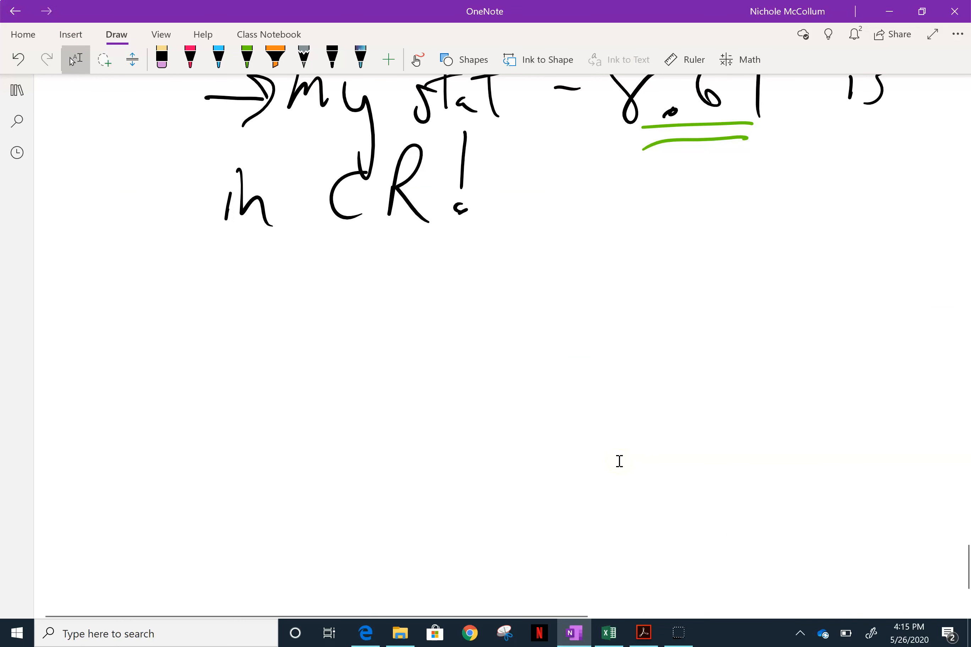
pyautogui.moveTo(121, 299)
pyautogui.mouseDown()
pyautogui.moveTo(102, 309)
pyautogui.moveTo(117, 368)
pyautogui.mouseUp()
pyautogui.moveTo(160, 305)
pyautogui.mouseDown()
pyautogui.moveTo(147, 358)
pyautogui.moveTo(183, 320)
pyautogui.mouseUp()
pyautogui.moveTo(223, 306)
pyautogui.mouseDown()
pyautogui.moveTo(186, 350)
pyautogui.moveTo(215, 353)
pyautogui.mouseUp()
pyautogui.moveTo(303, 301); pyautogui.dragTo(320, 337)
pyautogui.moveTo(344, 299)
pyautogui.mouseDown()
pyautogui.moveTo(393, 295)
pyautogui.moveTo(352, 358)
pyautogui.mouseUp()
pyautogui.click(412, 343)
pyautogui.moveTo(437, 375)
pyautogui.mouseDown()
pyautogui.moveTo(451, 374)
pyautogui.moveTo(180, 379)
pyautogui.moveTo(67, 394)
pyautogui.mouseUp()
# Draw a black bell curve over a baseline with two vertical cutoff lines and label its middle area 95%
pyautogui.scroll(-2, 618, 461)
pyautogui.click(332, 59)
pyautogui.moveTo(860, 458)
pyautogui.mouseDown()
pyautogui.moveTo(715, 449)
pyautogui.moveTo(294, 459)
pyautogui.mouseUp()
pyautogui.moveTo(852, 427)
pyautogui.mouseDown()
pyautogui.moveTo(826, 428)
pyautogui.moveTo(547, 271)
pyautogui.moveTo(396, 390)
pyautogui.moveTo(294, 435)
pyautogui.mouseUp()
pyautogui.moveTo(418, 291); pyautogui.dragTo(422, 498)
pyautogui.moveTo(688, 291); pyautogui.dragTo(689, 485)
pyautogui.moveTo(512, 335); pyautogui.dragTo(509, 404)
pyautogui.moveTo(560, 336)
pyautogui.mouseDown()
pyautogui.moveTo(537, 389)
pyautogui.moveTo(563, 355)
pyautogui.moveTo(573, 377)
pyautogui.mouseUp()
pyautogui.moveTo(601, 373)
pyautogui.mouseDown()
pyautogui.moveTo(590, 388)
pyautogui.moveTo(603, 376)
pyautogui.mouseUp()
# Handwrite a boxed t in black beneath the upper cutoff line of the 95% bell curve
pyautogui.scroll(-3, 619, 461)
pyautogui.moveTo(701, 411)
pyautogui.mouseDown()
pyautogui.moveTo(707, 462)
pyautogui.moveTo(707, 441)
pyautogui.mouseUp()
pyautogui.moveTo(665, 397); pyautogui.dragTo(724, 483)
pyautogui.moveTo(646, 426); pyautogui.dragTo(665, 397)
# Handwrite "t = t.inv(" in black below the 95% bell curve
pyautogui.scroll(-3, 619, 461)
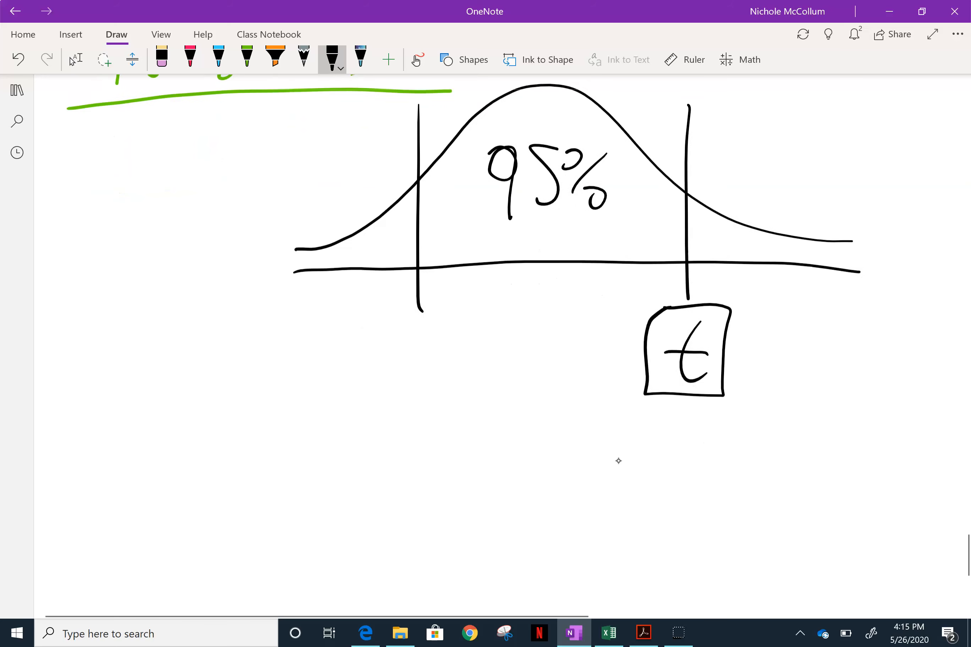
pyautogui.moveTo(209, 425); pyautogui.dragTo(209, 499)
pyautogui.moveTo(175, 466); pyautogui.dragTo(292, 467)
pyautogui.moveTo(259, 489); pyautogui.dragTo(286, 487)
pyautogui.moveTo(356, 424); pyautogui.dragTo(353, 507)
pyautogui.moveTo(311, 462)
pyautogui.mouseDown()
pyautogui.moveTo(365, 467)
pyautogui.moveTo(383, 494)
pyautogui.mouseUp()
pyautogui.moveTo(416, 474); pyautogui.dragTo(413, 493)
pyautogui.moveTo(427, 453)
pyautogui.mouseDown()
pyautogui.moveTo(444, 497)
pyautogui.moveTo(491, 473)
pyautogui.mouseUp()
pyautogui.moveTo(543, 417); pyautogui.dragTo(521, 513)
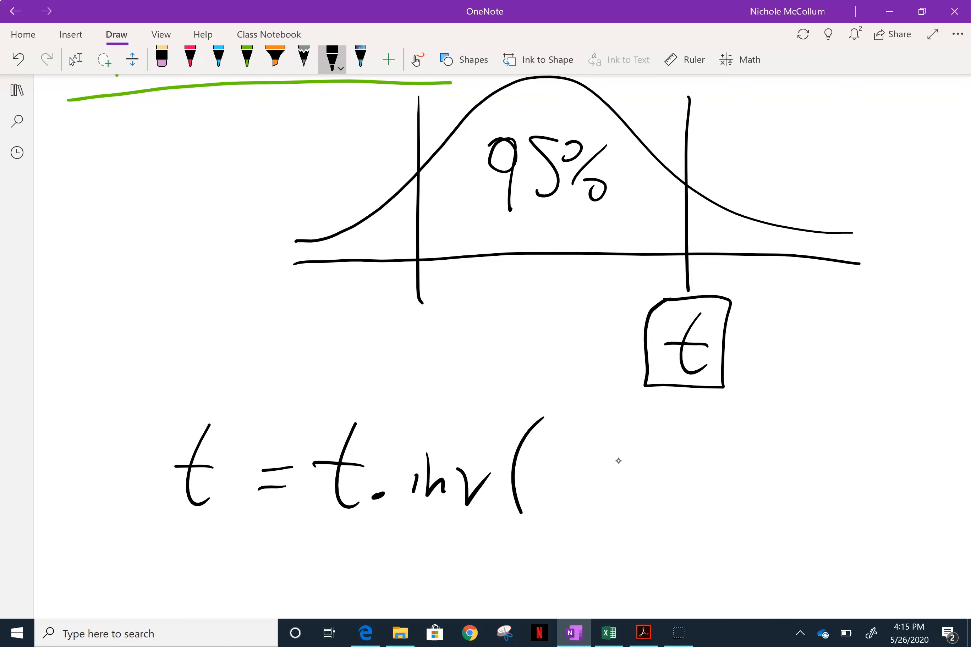
# Complete the handwritten t.inv formula with ".975, df)"
pyautogui.moveTo(543, 495); pyautogui.dragTo(551, 491)
pyautogui.moveTo(584, 444)
pyautogui.mouseDown()
pyautogui.moveTo(577, 501)
pyautogui.moveTo(619, 439)
pyautogui.moveTo(610, 501)
pyautogui.mouseUp()
pyautogui.moveTo(590, 475); pyautogui.dragTo(627, 472)
pyautogui.moveTo(655, 434)
pyautogui.mouseDown()
pyautogui.moveTo(650, 468)
pyautogui.moveTo(631, 492)
pyautogui.mouseUp()
pyautogui.moveTo(674, 495); pyautogui.dragTo(657, 525)
pyautogui.moveTo(730, 476); pyautogui.dragTo(729, 485)
pyautogui.moveTo(730, 434); pyautogui.dragTo(729, 489)
pyautogui.moveTo(750, 494); pyautogui.dragTo(768, 433)
pyautogui.moveTo(742, 475); pyautogui.dragTo(775, 474)
pyautogui.moveTo(785, 429); pyautogui.dragTo(795, 504)
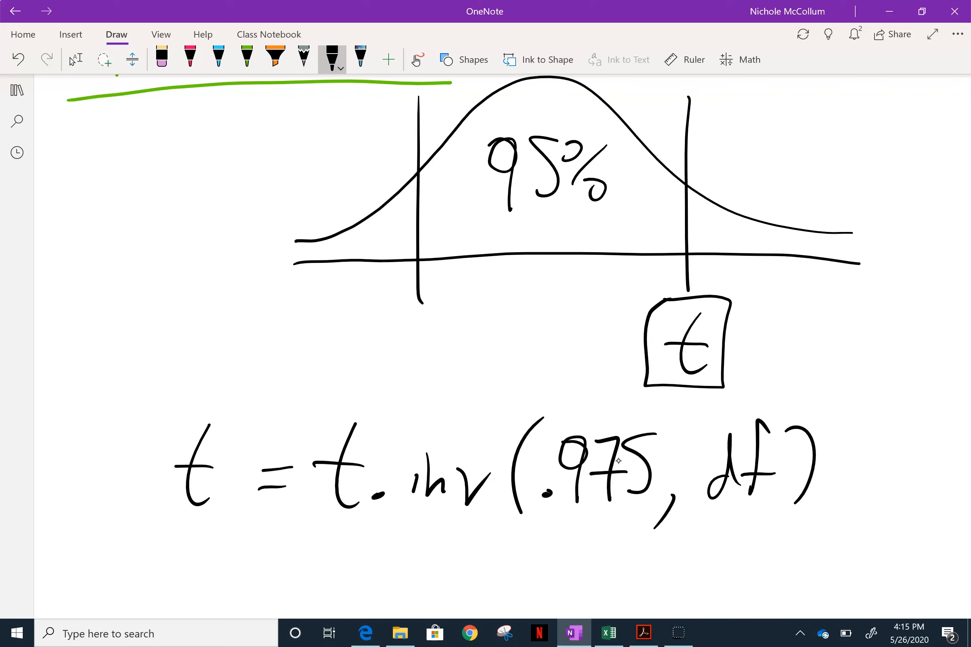
# Mark the area below the upper cutoff in pink with a leftward arrow, a double underline under .975 and a retraced cutoff line
pyautogui.click(190, 60)
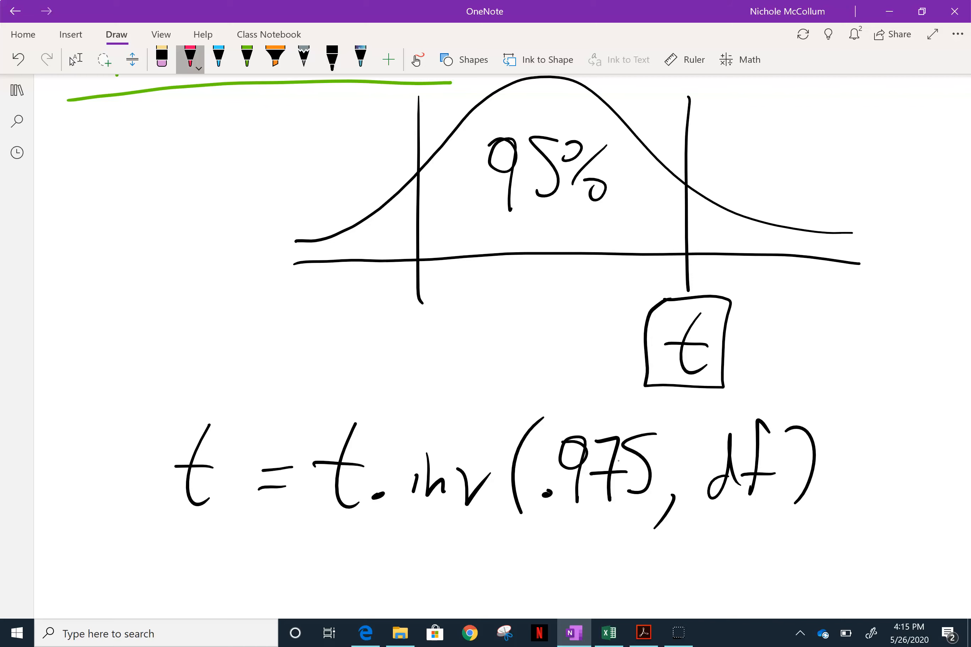
pyautogui.moveTo(689, 228)
pyautogui.mouseDown()
pyautogui.moveTo(614, 201)
pyautogui.moveTo(422, 184)
pyautogui.moveTo(266, 201)
pyautogui.moveTo(243, 171)
pyautogui.moveTo(279, 241)
pyautogui.mouseUp()
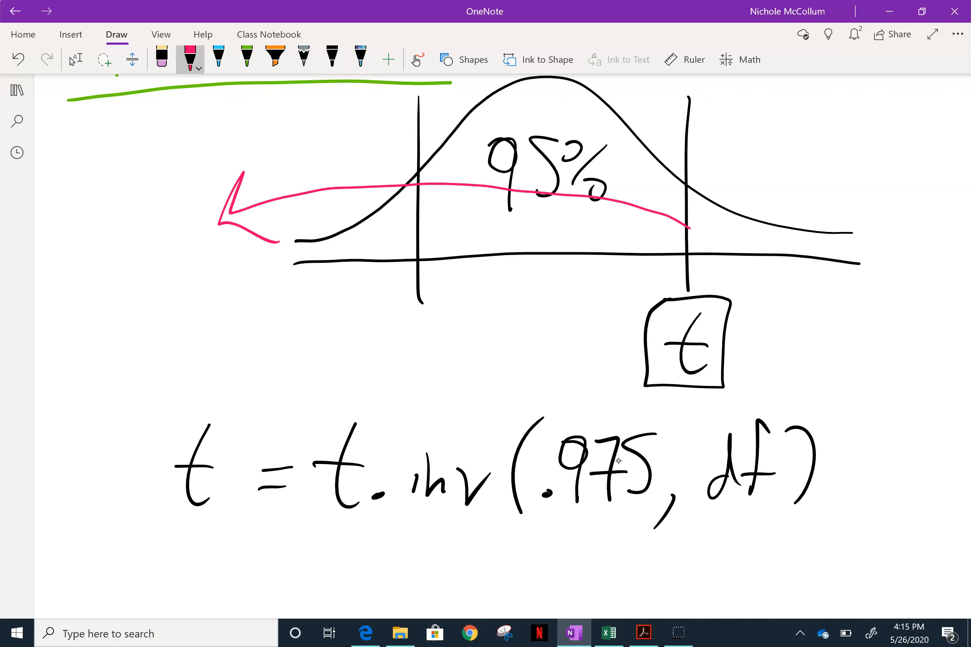
pyautogui.moveTo(628, 508)
pyautogui.mouseDown()
pyautogui.moveTo(560, 514)
pyautogui.moveTo(562, 525)
pyautogui.mouseUp()
pyautogui.moveTo(686, 108)
pyautogui.mouseDown()
pyautogui.moveTo(686, 202)
pyautogui.moveTo(681, 95)
pyautogui.moveTo(690, 271)
pyautogui.mouseUp()
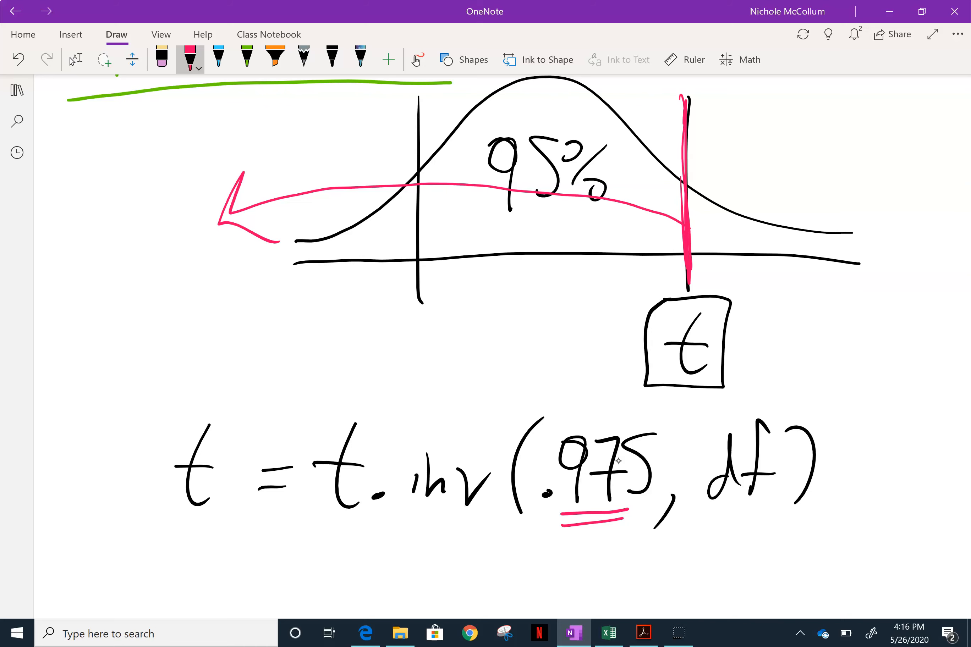
# Hatch the bell curve's upper tail in pink and label it .025
pyautogui.moveTo(724, 191); pyautogui.dragTo(761, 254)
pyautogui.moveTo(767, 209); pyautogui.dragTo(796, 255)
pyautogui.moveTo(803, 214); pyautogui.dragTo(840, 266)
pyautogui.moveTo(794, 175); pyautogui.dragTo(792, 180)
pyautogui.moveTo(816, 145)
pyautogui.mouseDown()
pyautogui.moveTo(807, 149)
pyautogui.moveTo(817, 146)
pyautogui.mouseUp()
pyautogui.moveTo(827, 137); pyautogui.dragTo(844, 157)
pyautogui.moveTo(848, 121)
pyautogui.mouseDown()
pyautogui.moveTo(858, 153)
pyautogui.moveTo(870, 115)
pyautogui.mouseUp()
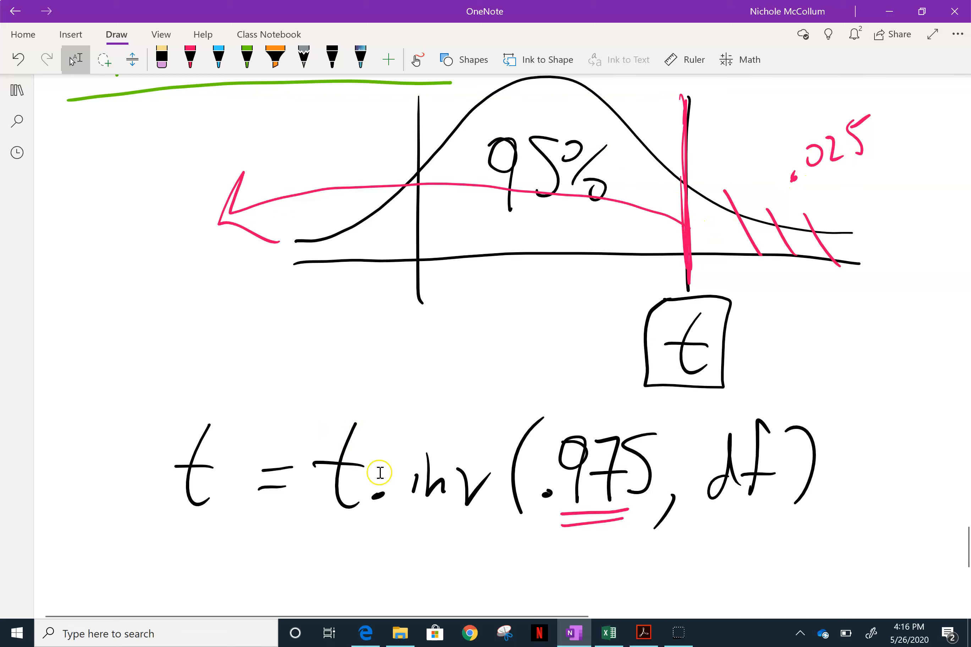
# Switch to Excel and enter =t.inv(.975,35) in G16 as the t value of the 95% CI
pyautogui.click(606, 628)
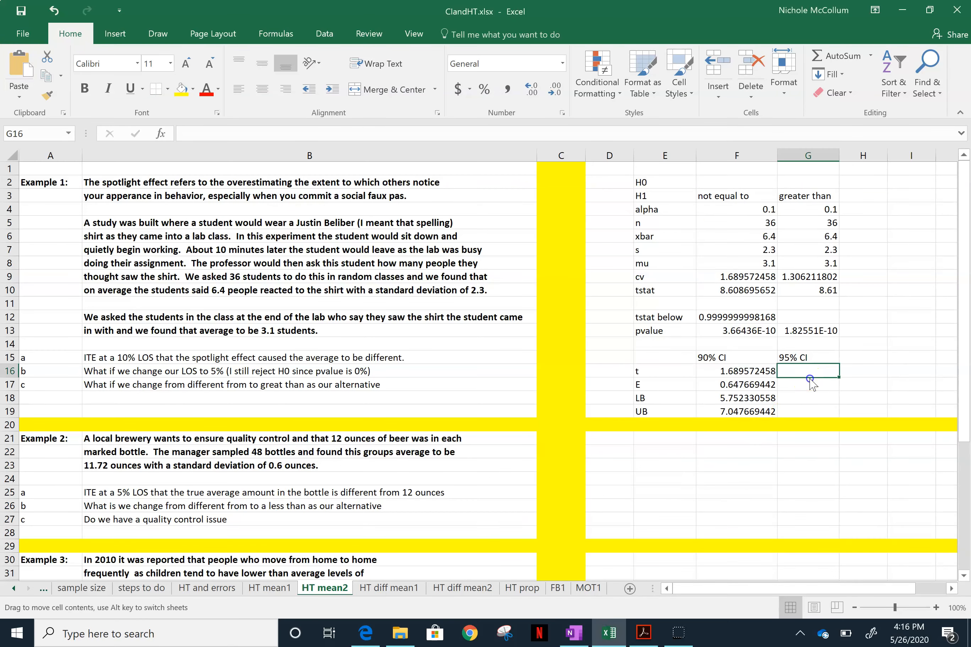
pyautogui.write('=')
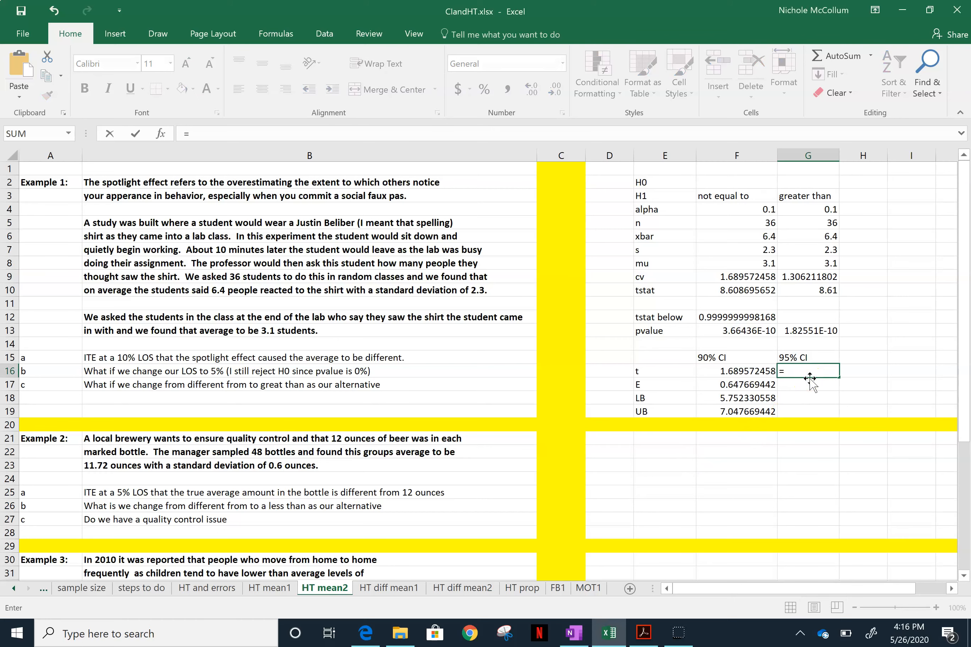
pyautogui.write('t.inv(')
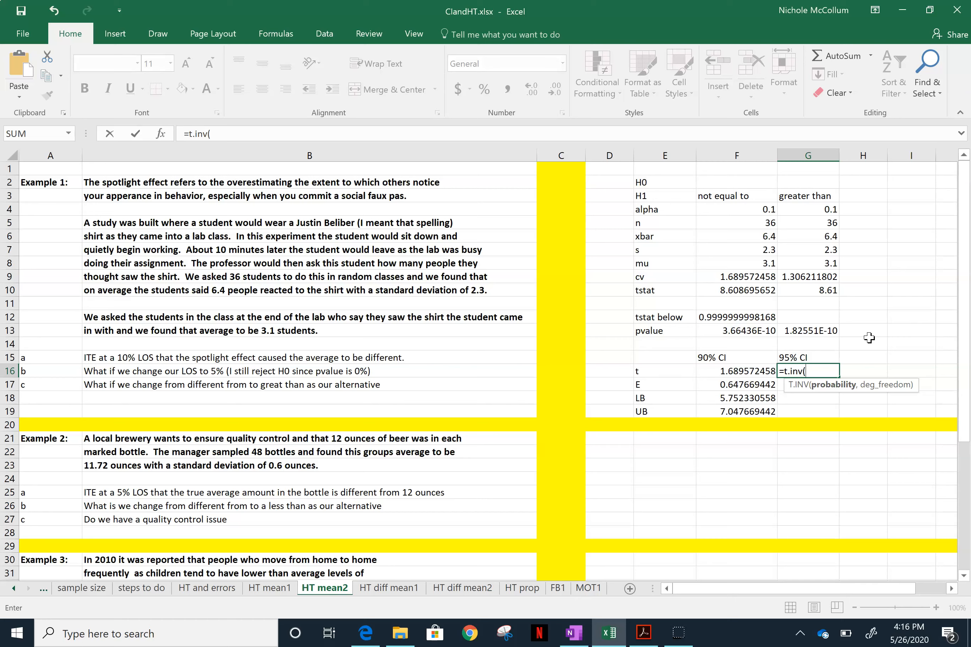
pyautogui.write('.975,')
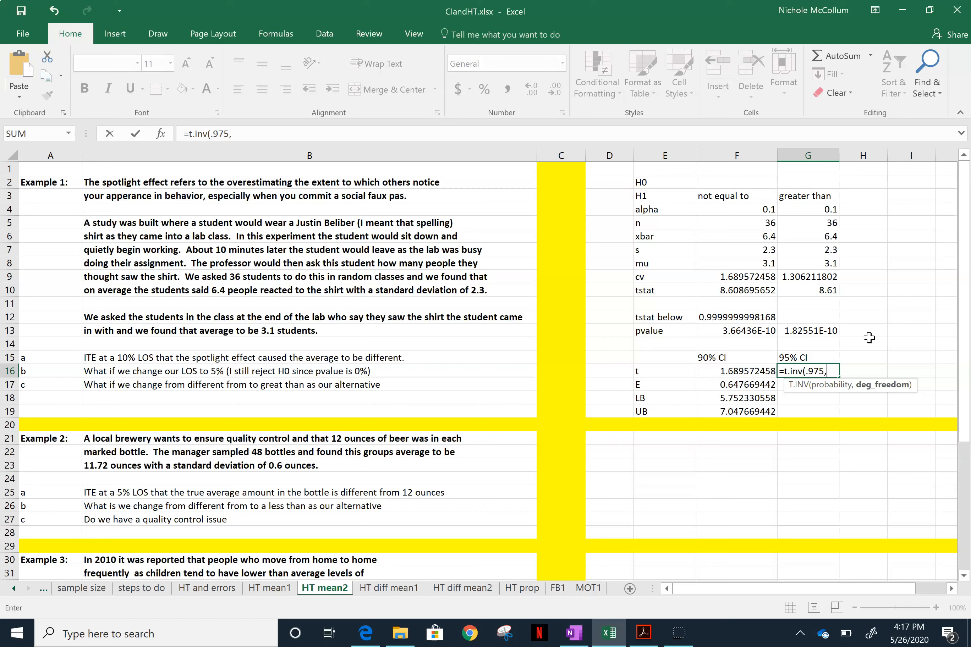
pyautogui.write('35)')
pyautogui.press('Return')
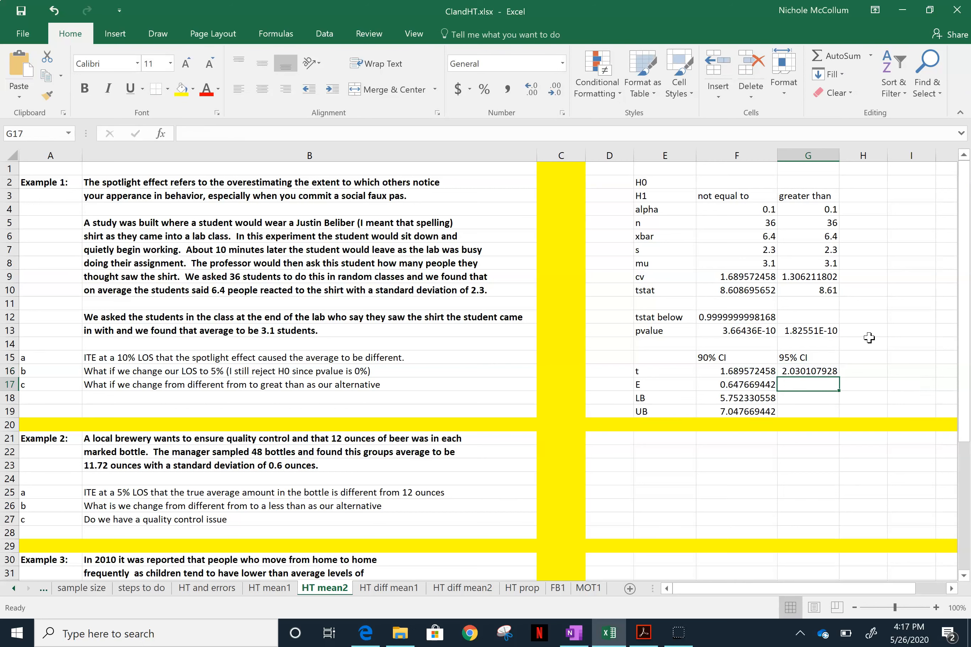
# Compute the 95% CI's margin of error E in G17 with =G16*G7/sqrt(G5)
pyautogui.write('=')
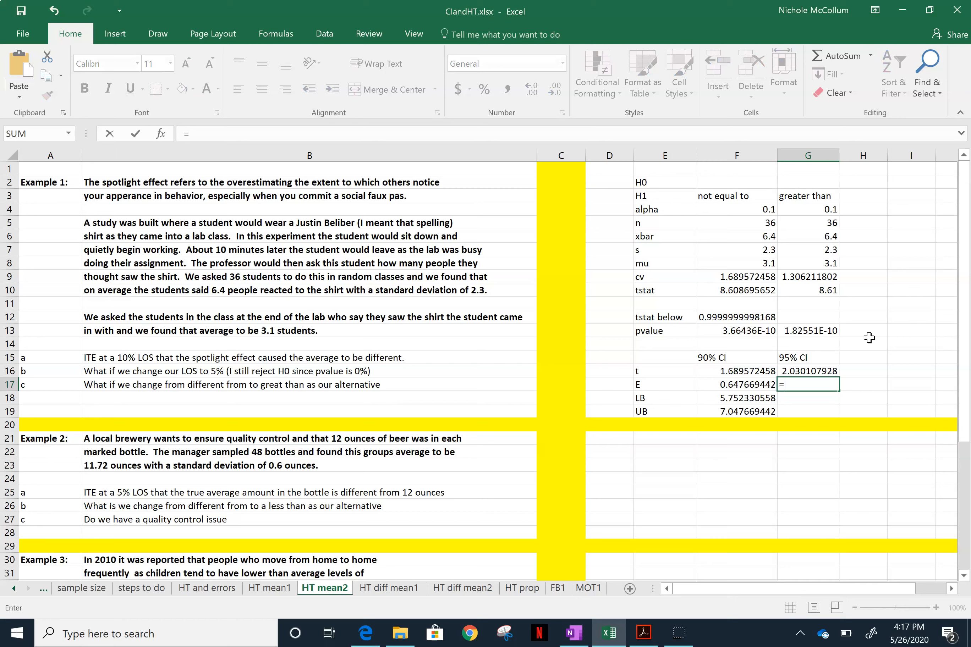
pyautogui.click(826, 371)
pyautogui.write('*')
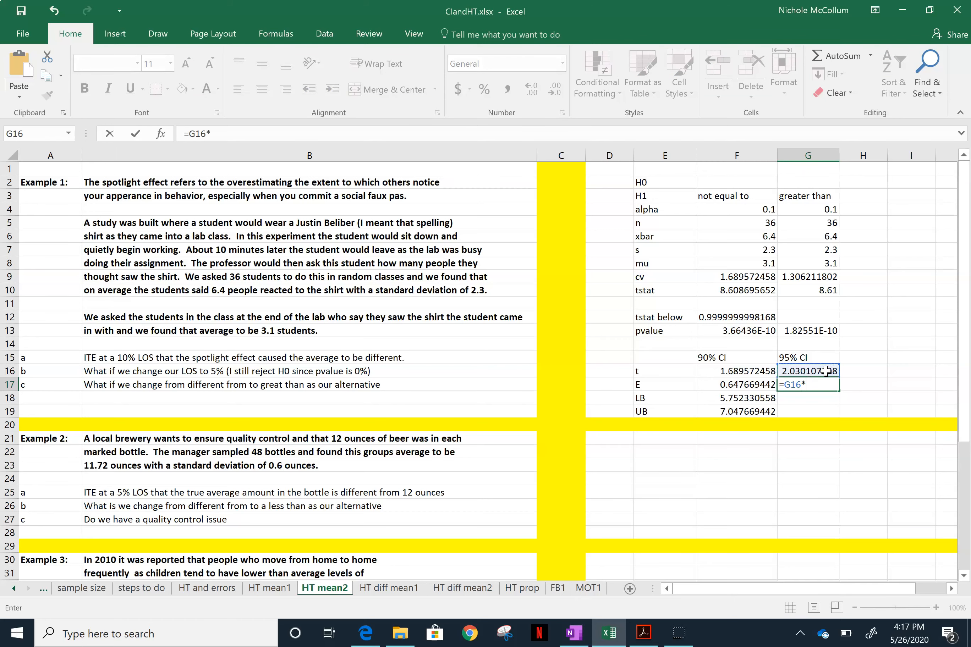
pyautogui.click(799, 255)
pyautogui.write('/sqrt(')
pyautogui.click(794, 223)
pyautogui.write(')')
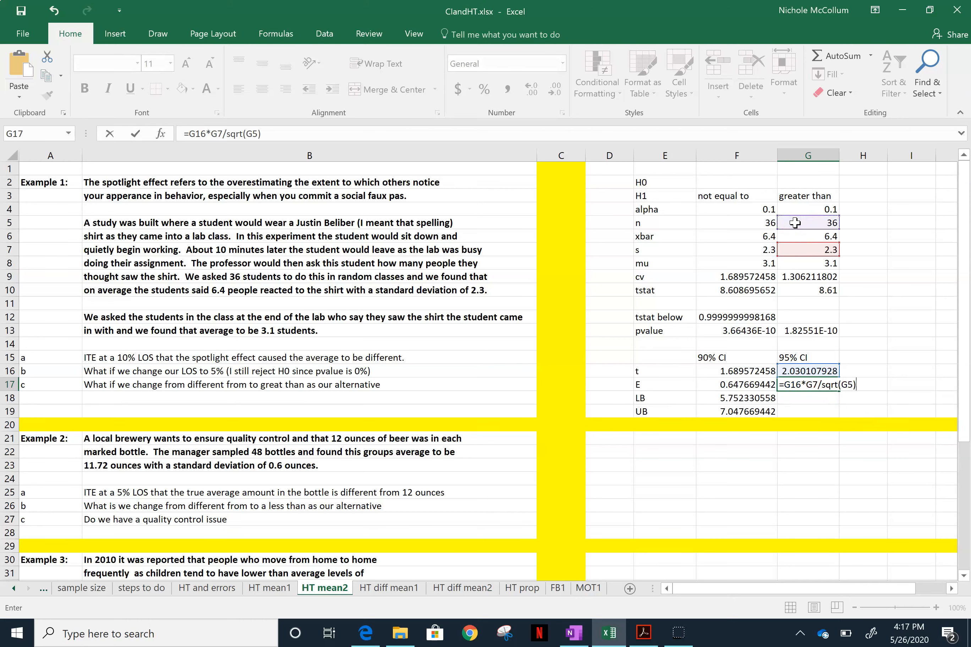
pyautogui.press('Return')
# Compute the 95% CI's lower bound in G18 with =G6-G17
pyautogui.write('=')
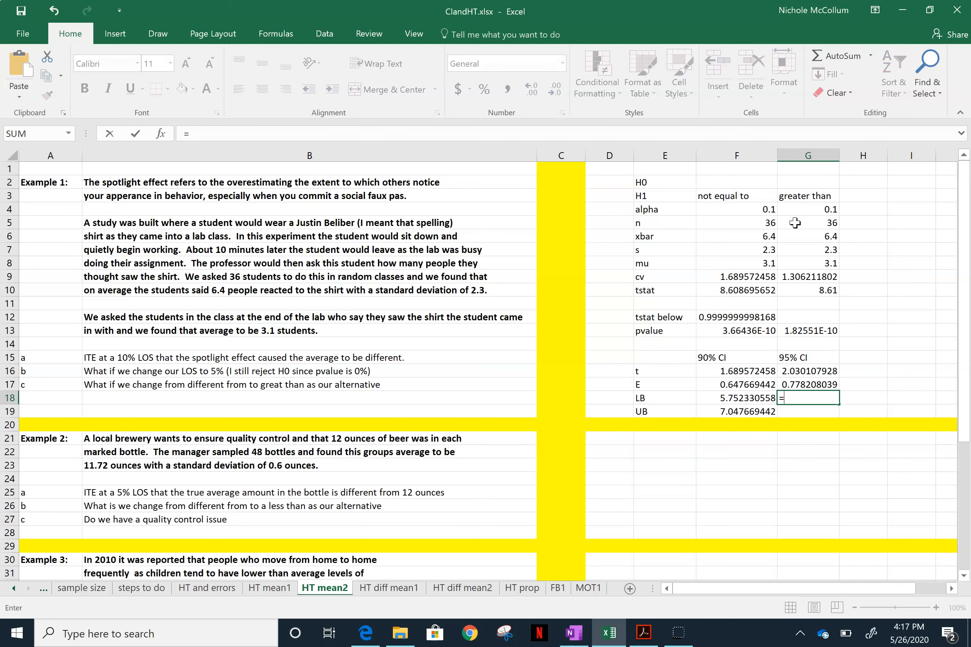
pyautogui.click(792, 235)
pyautogui.write('-')
pyautogui.click(793, 384)
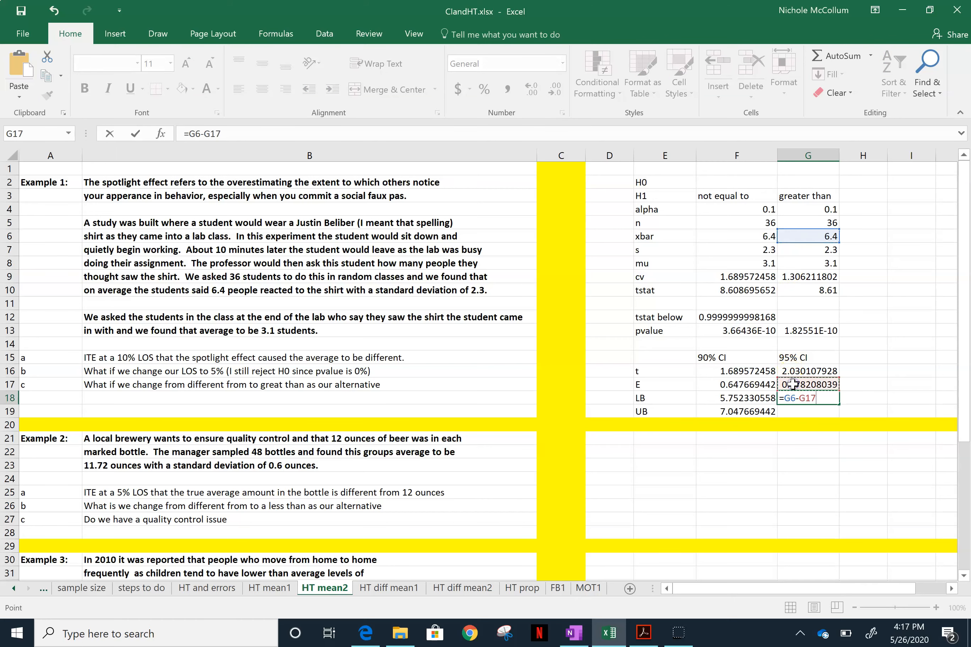
pyautogui.press('Return')
# Compute the 95% CI's upper bound in G19 with =G6+G17
pyautogui.write('=')
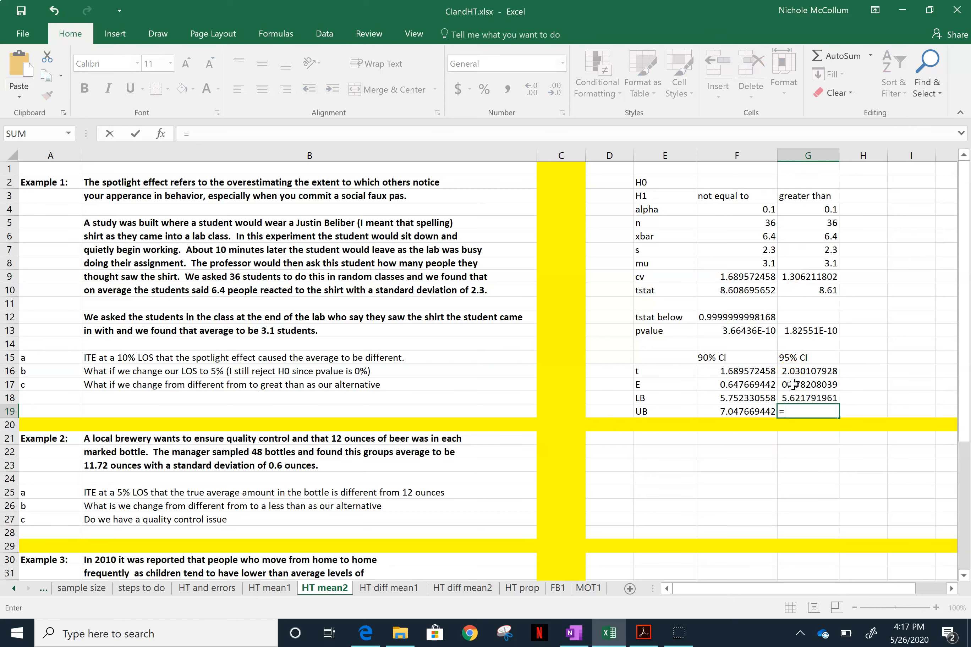
pyautogui.click(810, 234)
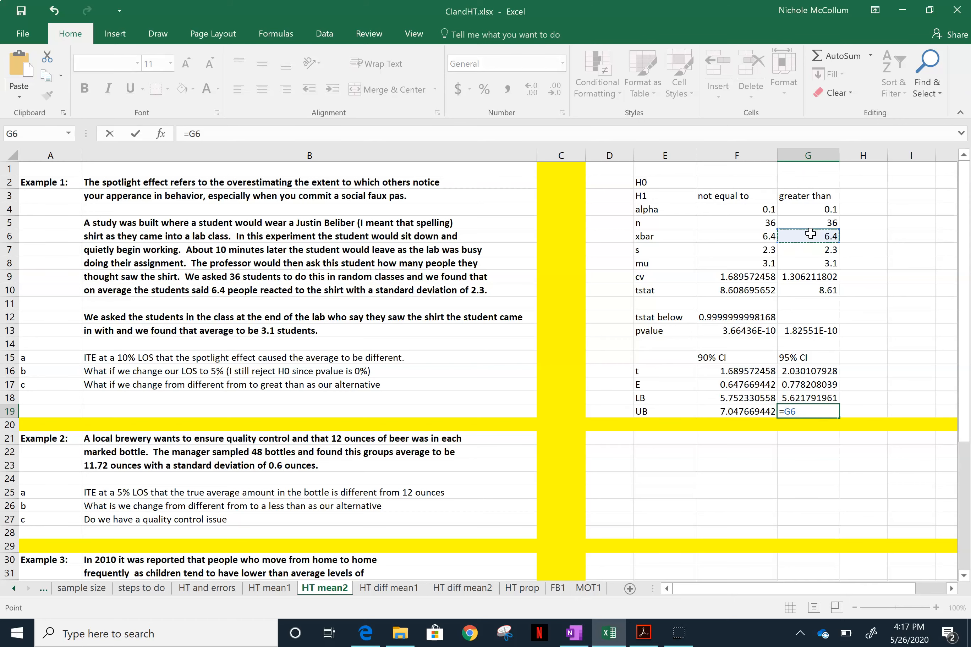
pyautogui.write('+')
pyautogui.click(800, 249)
pyautogui.click(799, 388)
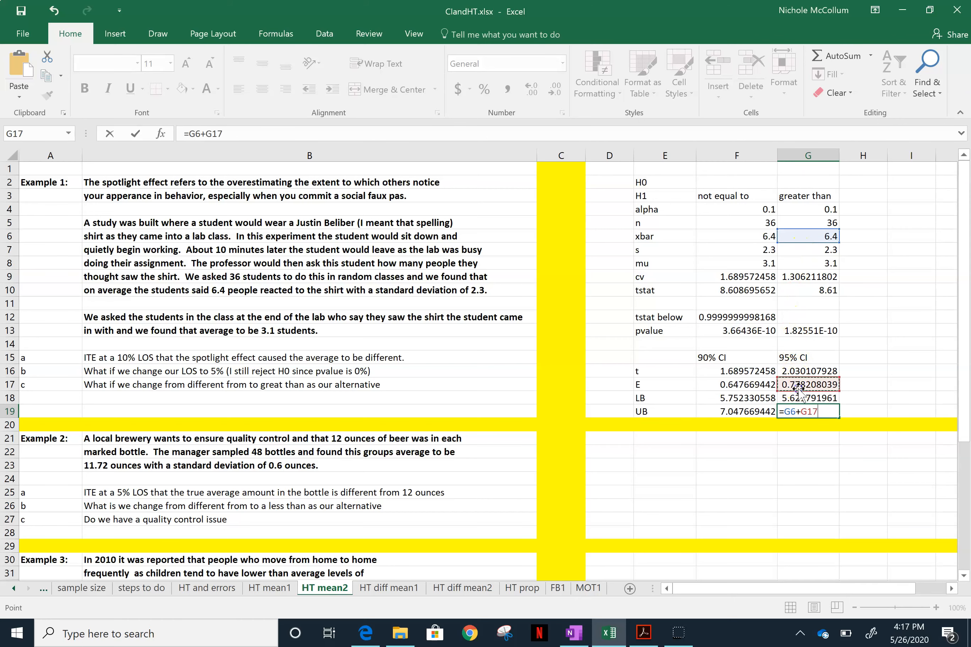
pyautogui.press('Return')
# Review the 95% CI's t, E, LB and UB cells and compare the interval with mu in G8
pyautogui.press('Up')
pyautogui.press('Up')
pyautogui.press('Up')
pyautogui.press('Up')
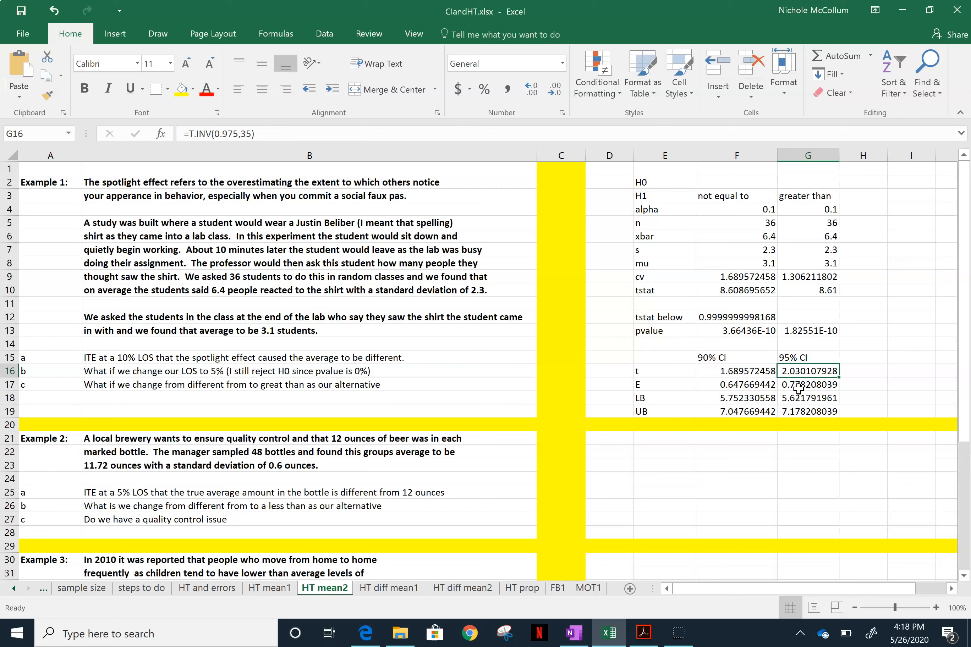
pyautogui.click(799, 388)
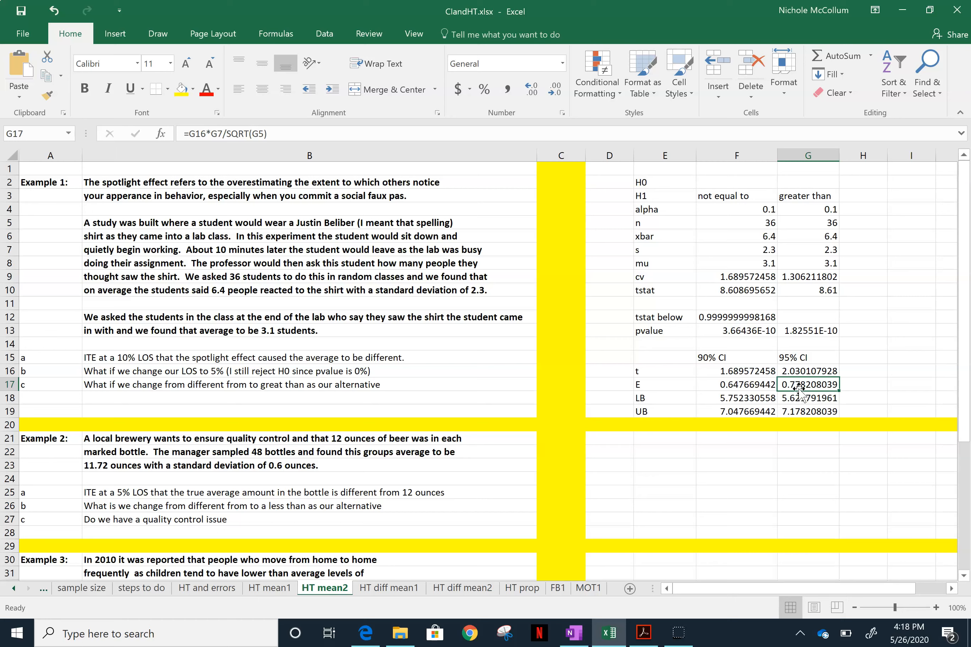
pyautogui.press('Down')
pyautogui.press('Down')
pyautogui.press('Up')
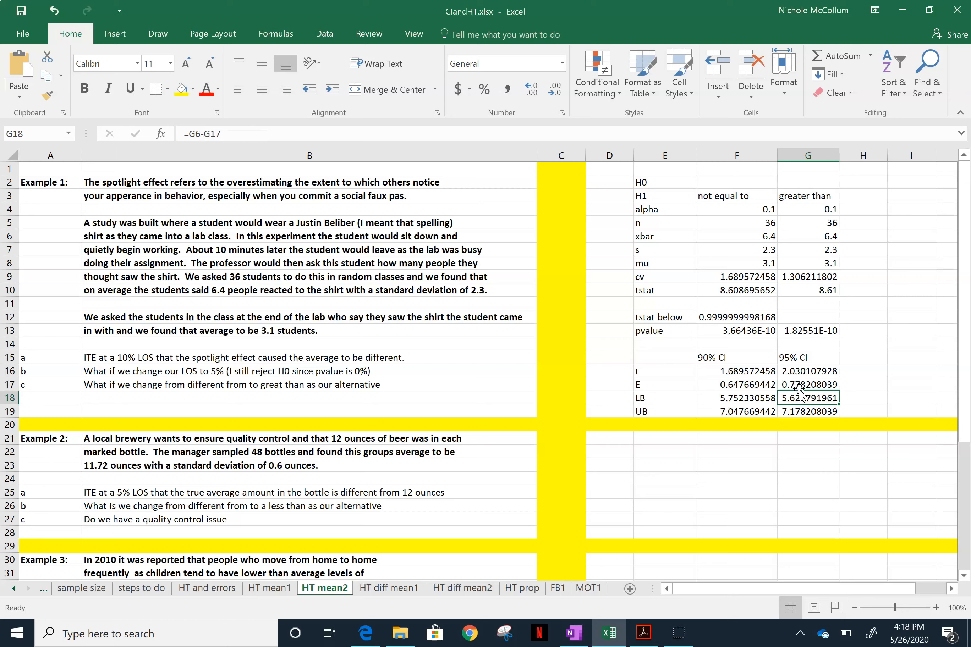
pyautogui.press('Down')
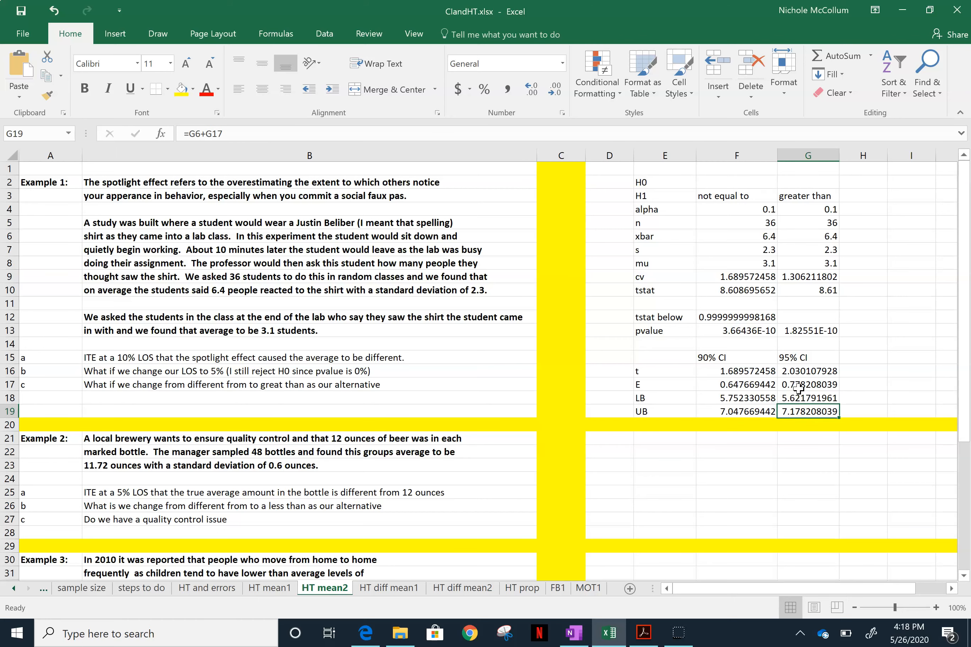
pyautogui.click(800, 395)
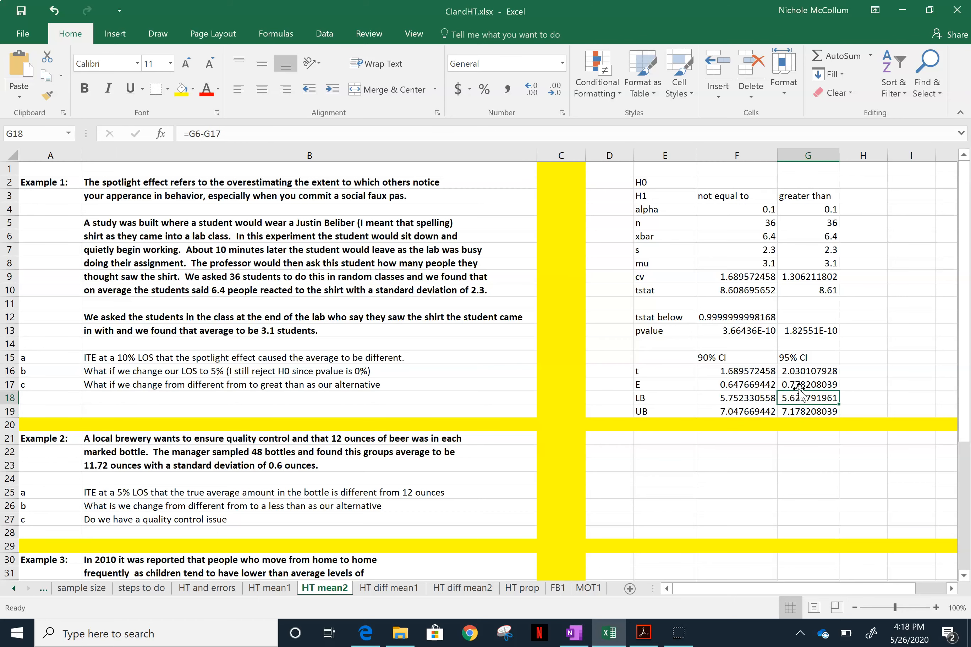
pyautogui.press('Down')
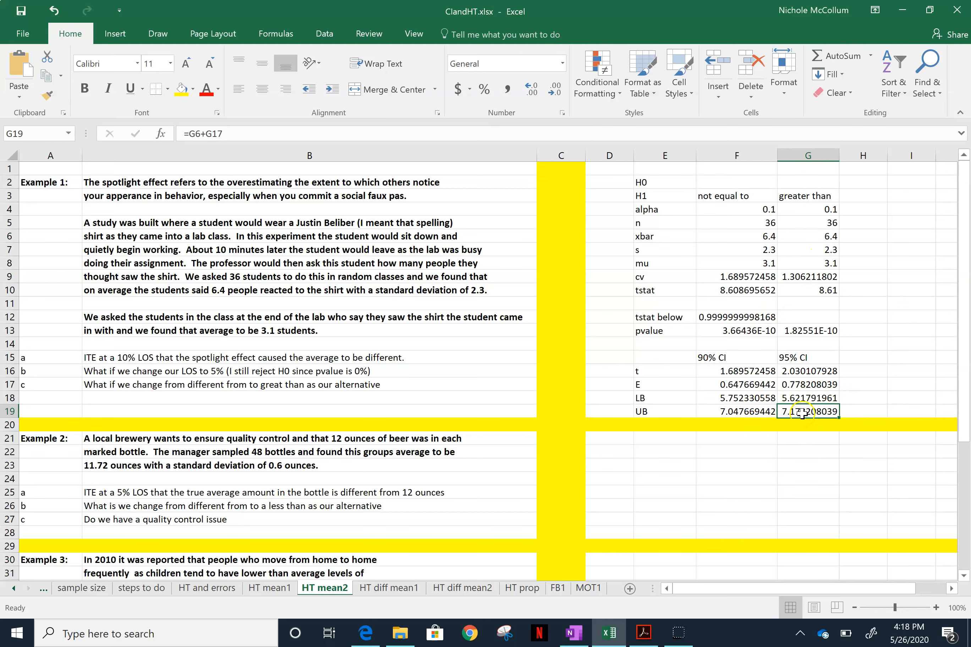
pyautogui.click(809, 264)
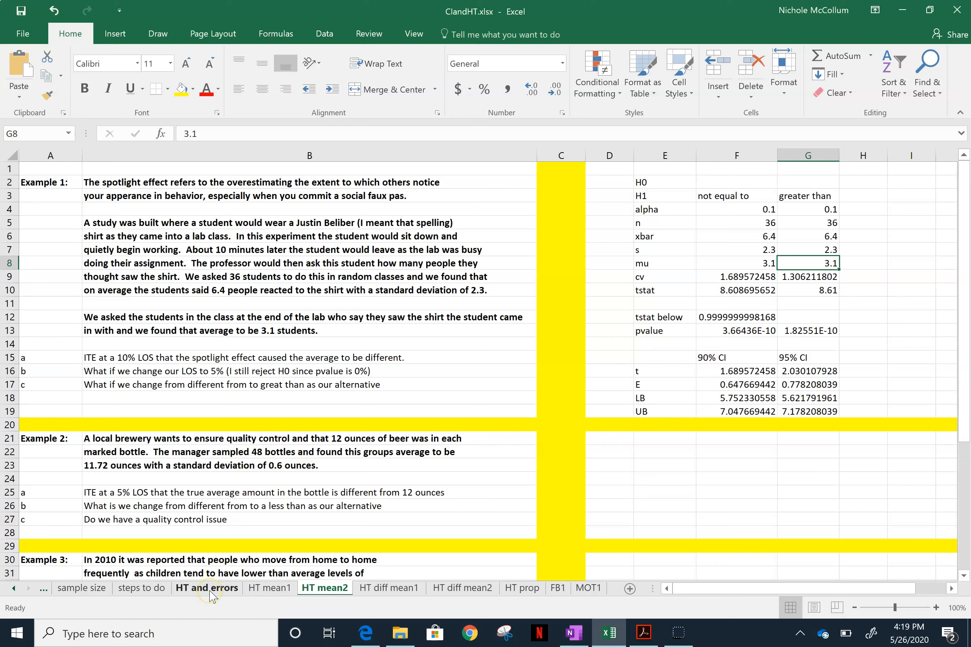
# Check the hypothesis test list and its extras on the steps to do sheet, and return to the HT mean2 sheet
pyautogui.click(134, 587)
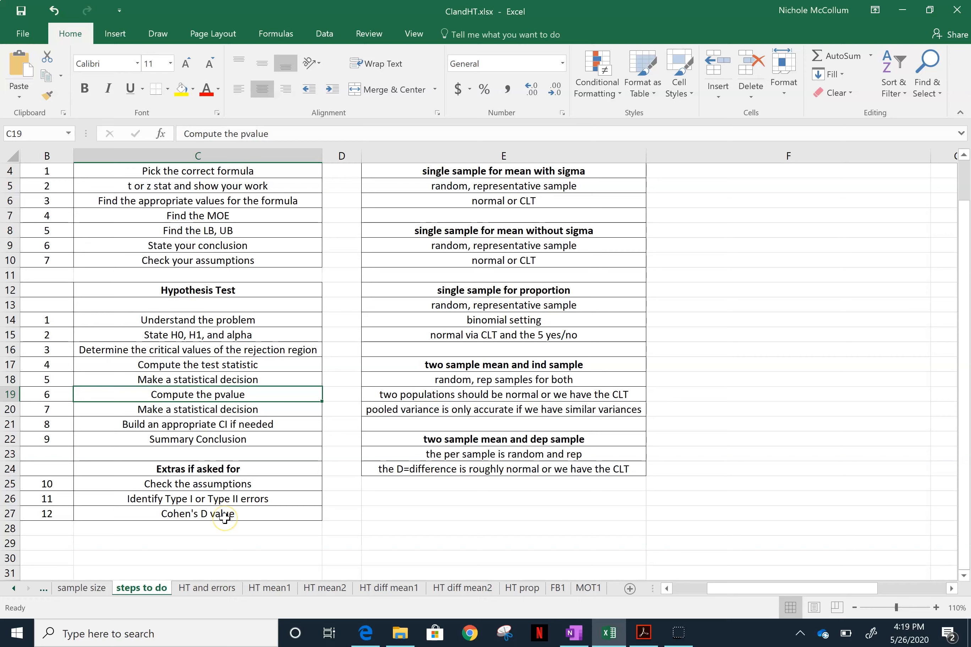
pyautogui.click(393, 588)
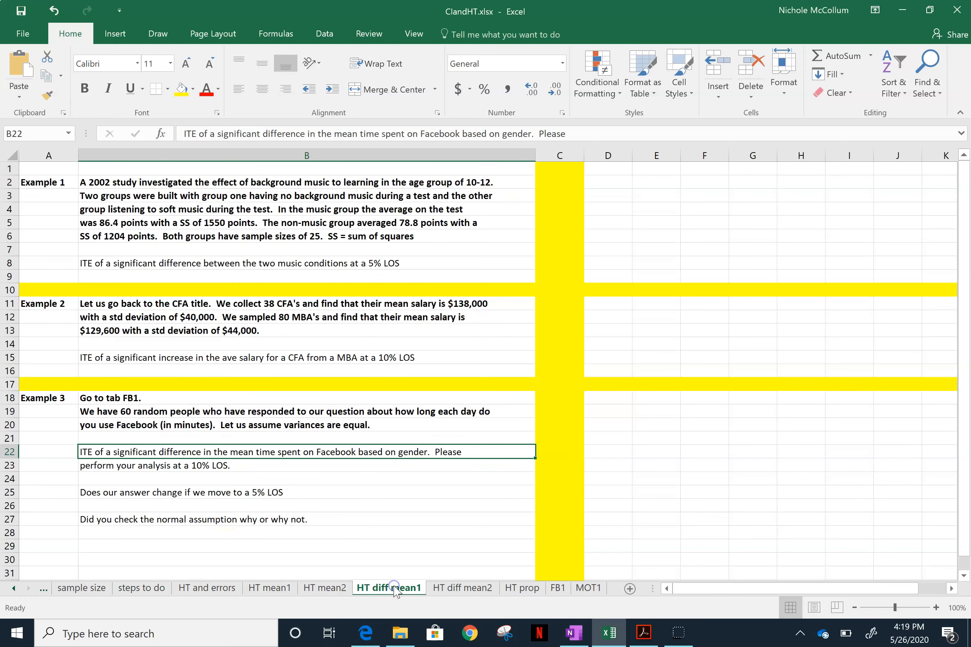
pyautogui.click(322, 588)
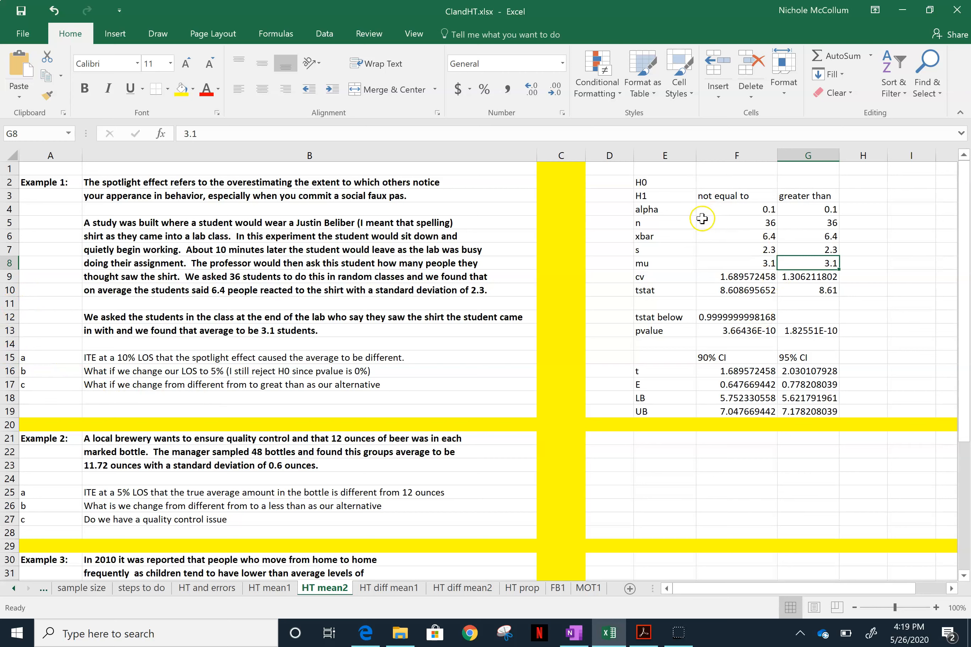
# Enter the note "CLT gives normal" in H5 beside the sample size and fit column H's width to it
pyautogui.click(873, 224)
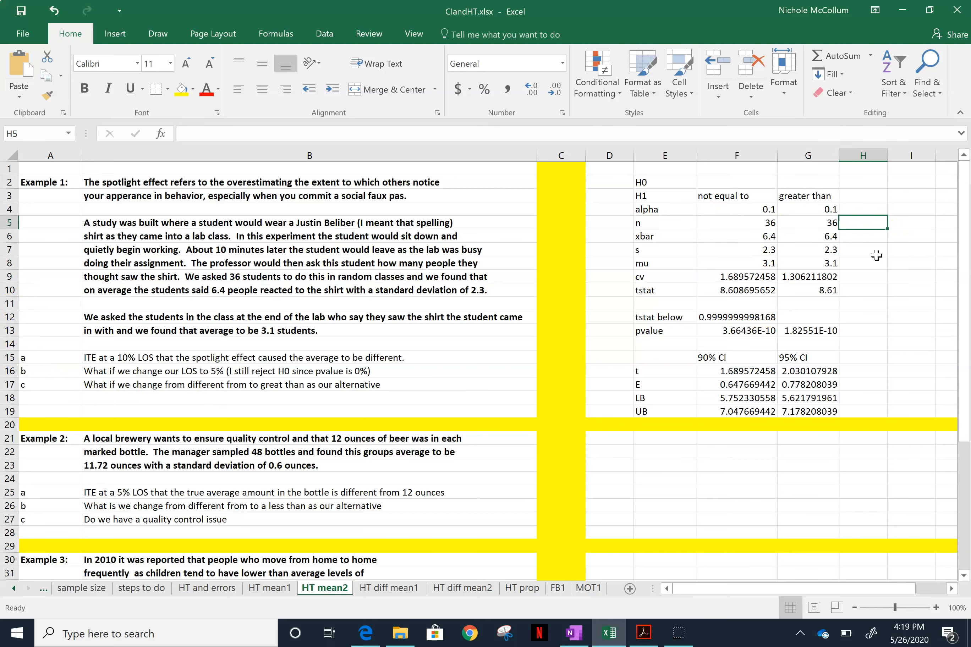
pyautogui.write('CLT gives normal')
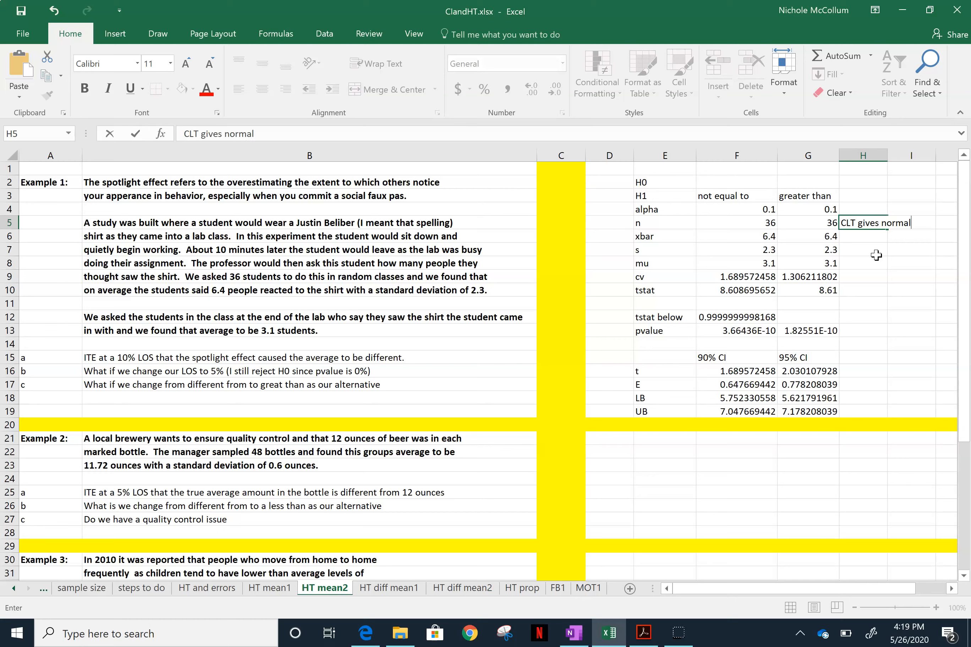
pyautogui.press('Return')
pyautogui.doubleClick(888, 156)
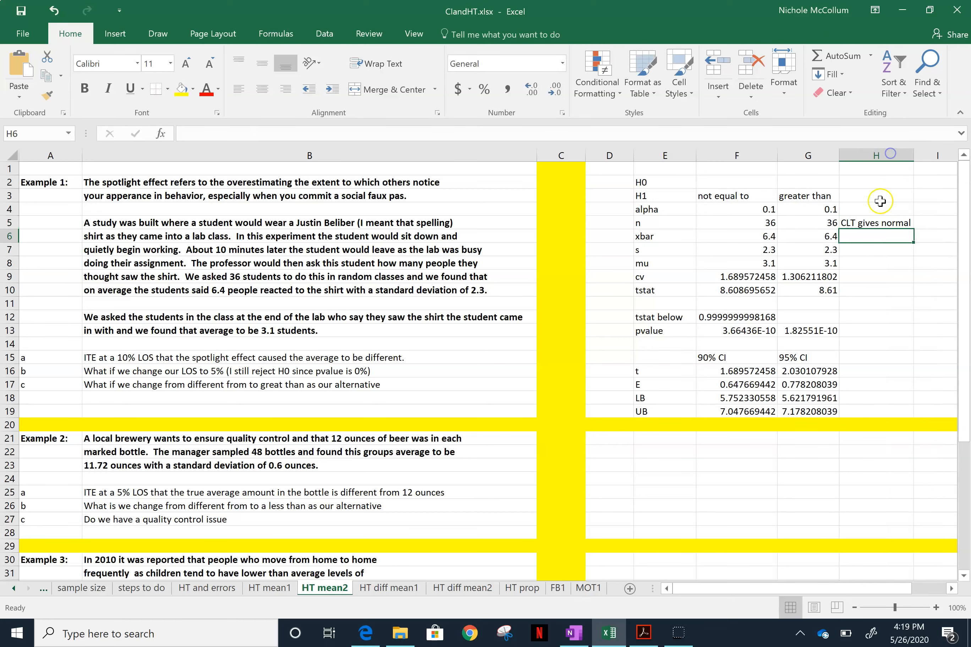
# Select the sample size in G5 and review the assumptions for "single sample for mean without sigma" on the steps to do sheet
pyautogui.press('Up')
pyautogui.press('Left')
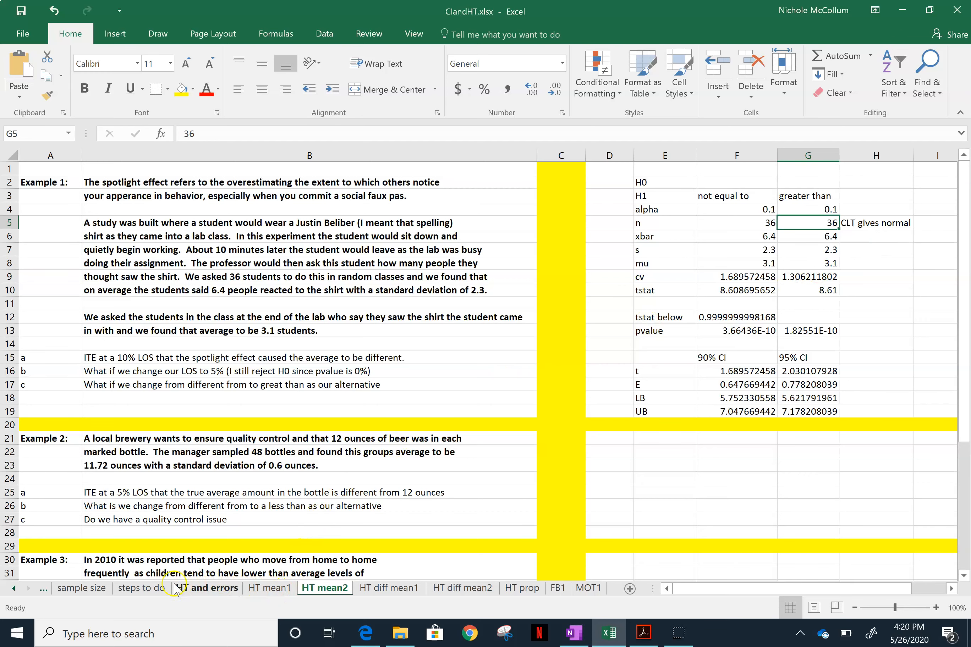
pyautogui.click(146, 589)
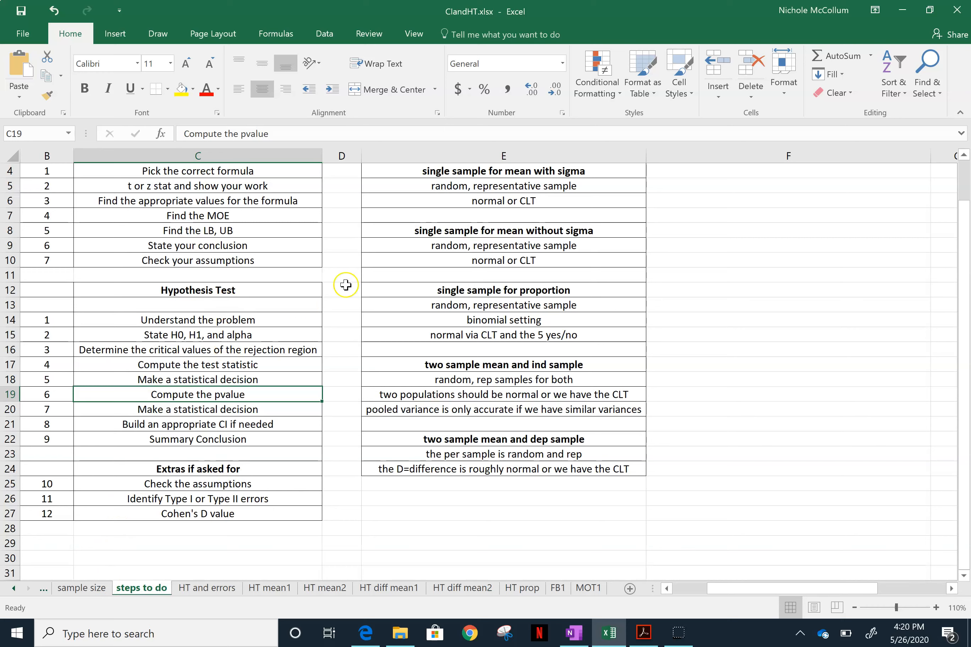
pyautogui.click(397, 231)
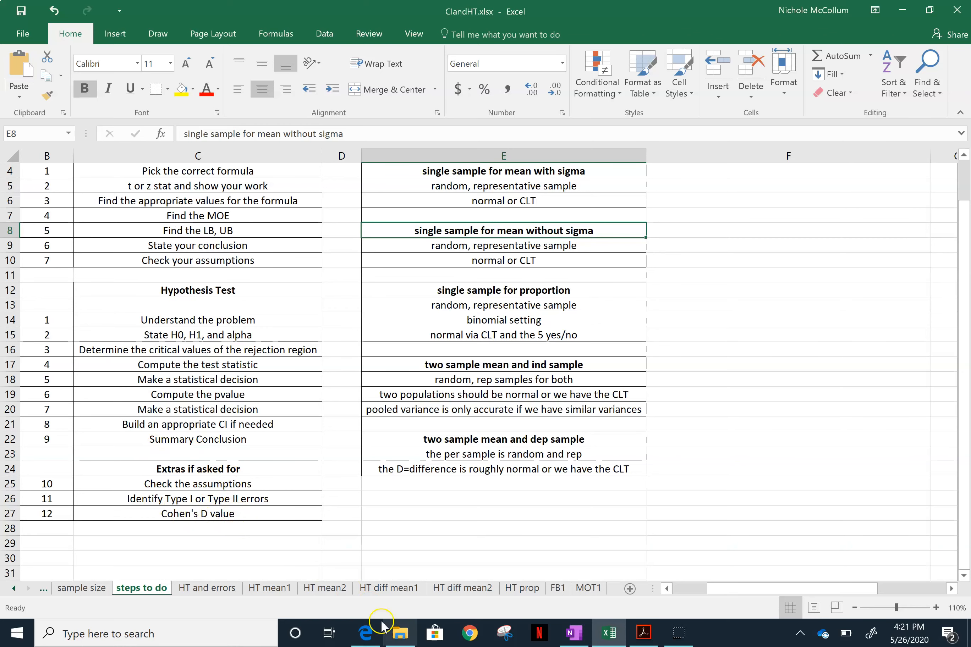
# Switch to OneNote and draw a pink horizontal divider across the page below the existing notes
pyautogui.click(574, 633)
pyautogui.scroll(-1, 577, 599)
pyautogui.scroll(-7, 573, 593)
pyautogui.moveTo(936, 204)
pyautogui.mouseDown()
pyautogui.moveTo(761, 217)
pyautogui.moveTo(82, 223)
pyautogui.mouseUp()
# Handwrite the heading "Extras" in black below the pink divider and underline it twice
pyautogui.click(333, 59)
pyautogui.moveTo(156, 251)
pyautogui.mouseDown()
pyautogui.moveTo(168, 253)
pyautogui.moveTo(165, 335)
pyautogui.mouseUp()
pyautogui.moveTo(116, 302); pyautogui.dragTo(155, 303)
pyautogui.moveTo(196, 287)
pyautogui.mouseDown()
pyautogui.moveTo(173, 324)
pyautogui.moveTo(202, 337)
pyautogui.mouseUp()
pyautogui.moveTo(224, 230); pyautogui.dragTo(230, 328)
pyautogui.moveTo(249, 284); pyautogui.dragTo(207, 279)
pyautogui.moveTo(243, 333); pyautogui.dragTo(259, 307)
pyautogui.moveTo(299, 293)
pyautogui.mouseDown()
pyautogui.moveTo(293, 312)
pyautogui.moveTo(321, 328)
pyautogui.mouseUp()
pyautogui.moveTo(341, 277); pyautogui.dragTo(330, 333)
pyautogui.moveTo(146, 374); pyautogui.dragTo(351, 352)
pyautogui.moveTo(292, 386)
pyautogui.mouseDown()
pyautogui.moveTo(342, 378)
pyautogui.moveTo(168, 411)
pyautogui.mouseUp()
# Handwrite "d =" in black below the Extras heading
pyautogui.scroll(-3, 559, 535)
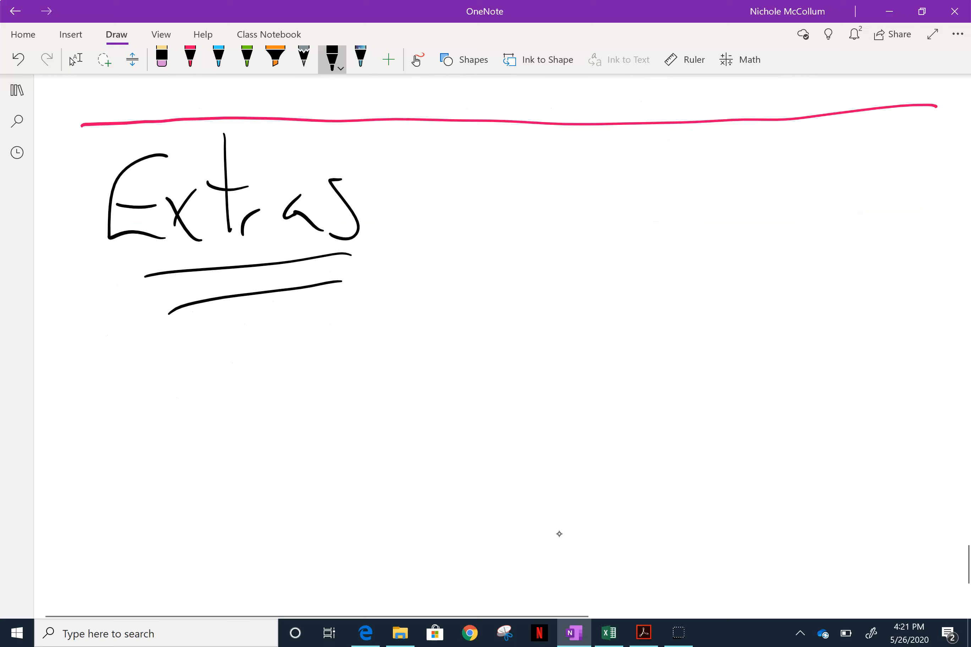
pyautogui.moveTo(313, 376)
pyautogui.mouseDown()
pyautogui.moveTo(292, 394)
pyautogui.moveTo(362, 428)
pyautogui.mouseUp()
pyautogui.moveTo(384, 368); pyautogui.dragTo(424, 366)
pyautogui.moveTo(382, 394); pyautogui.dragTo(431, 390)
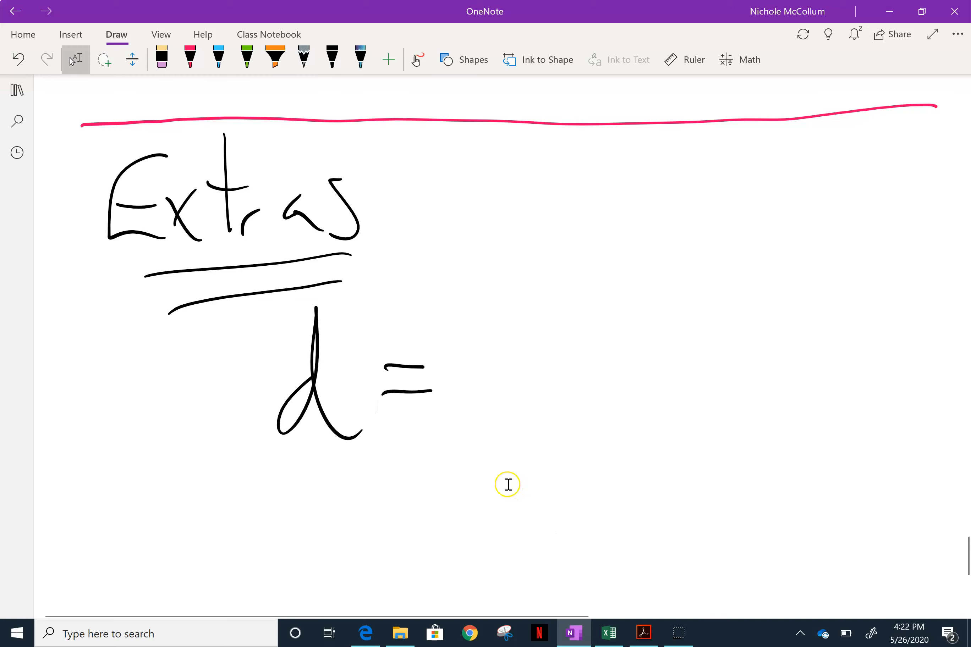
# Look up the d formula for the single-sample average test in fsheet2020.pdf in Adobe Acrobat, and return to the OneNote notes
pyautogui.click(609, 634)
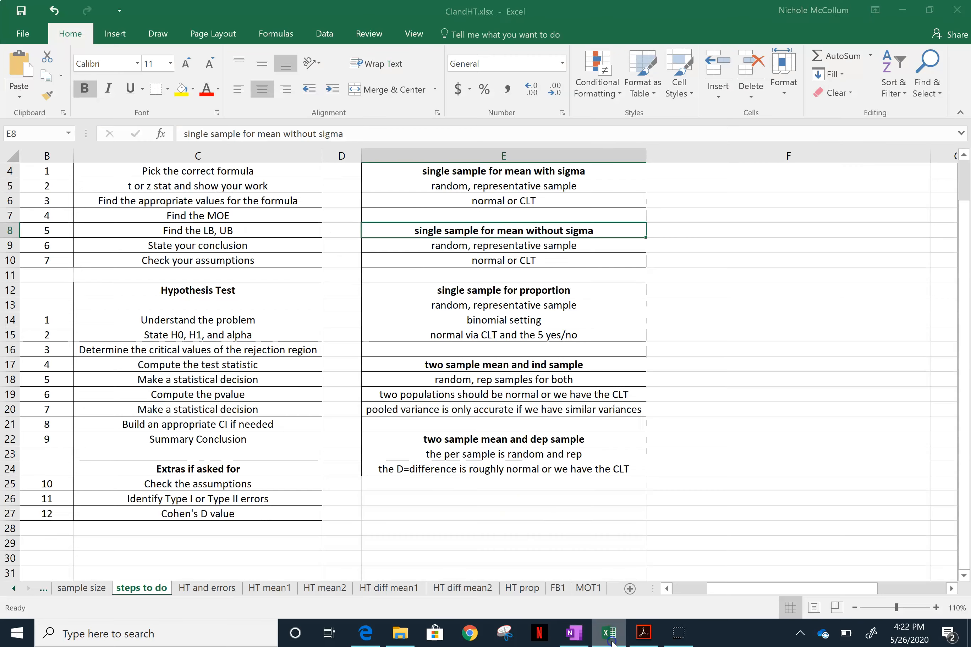
pyautogui.click(611, 642)
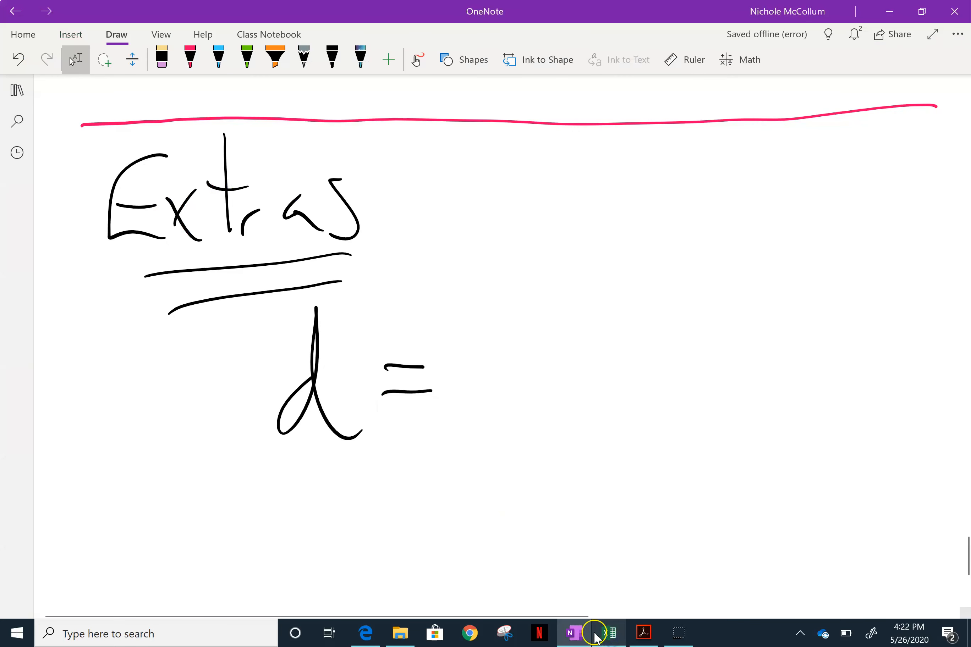
pyautogui.click(634, 630)
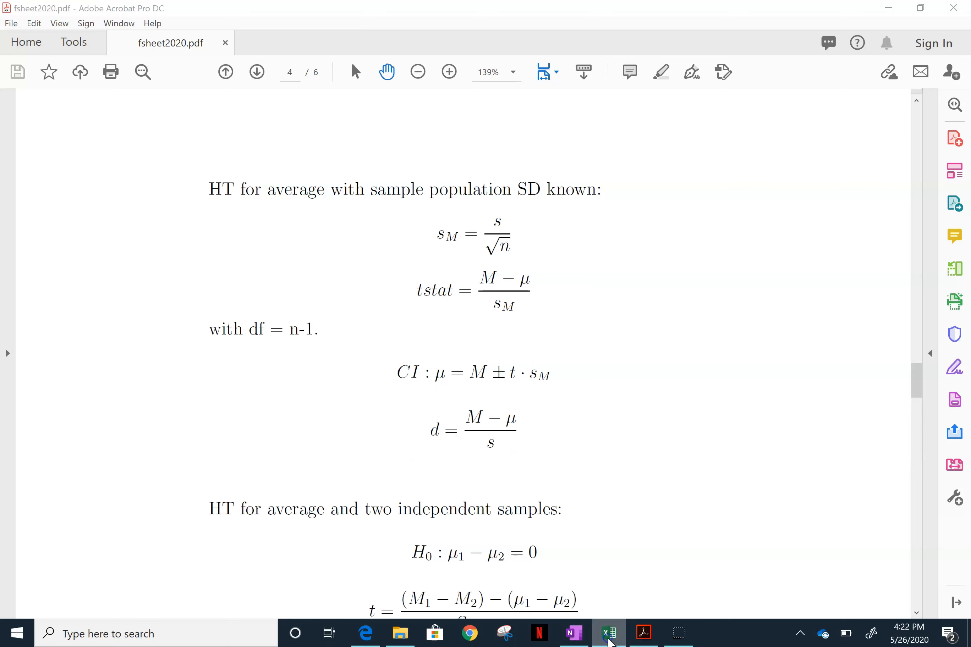
pyautogui.click(607, 636)
pyautogui.click(579, 635)
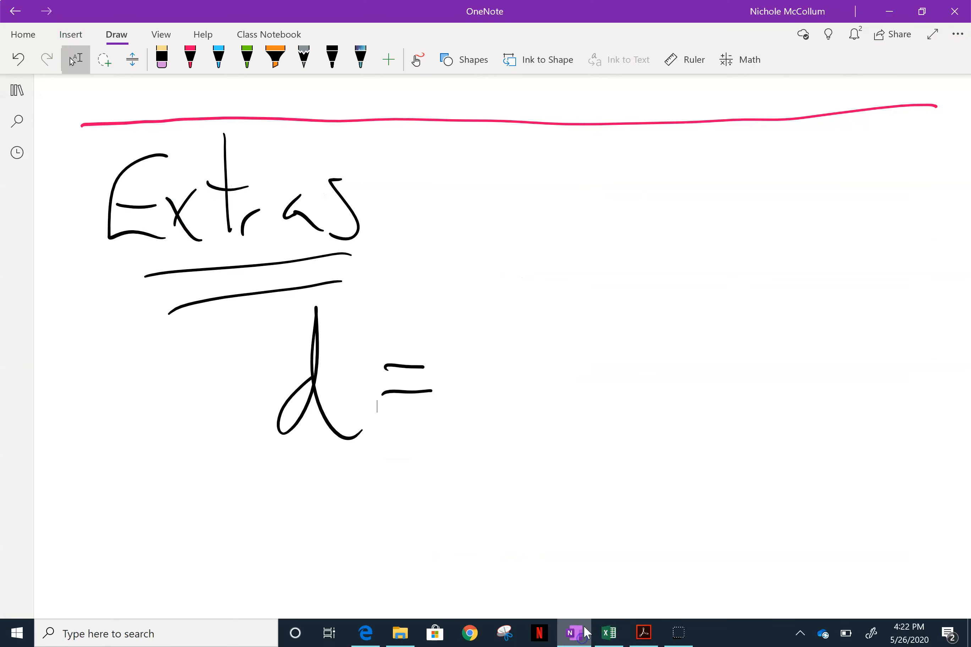
# Handwrite the fraction x̄ − μ over s after "d =", followed by another equals sign
pyautogui.moveTo(517, 304); pyautogui.dragTo(483, 339)
pyautogui.moveTo(479, 312); pyautogui.dragTo(510, 340)
pyautogui.moveTo(489, 284)
pyautogui.mouseDown()
pyautogui.moveTo(530, 278)
pyautogui.moveTo(571, 313)
pyautogui.mouseUp()
pyautogui.moveTo(600, 319)
pyautogui.mouseDown()
pyautogui.moveTo(565, 380)
pyautogui.moveTo(646, 311)
pyautogui.moveTo(665, 341)
pyautogui.mouseUp()
pyautogui.moveTo(637, 361)
pyautogui.mouseDown()
pyautogui.moveTo(686, 359)
pyautogui.moveTo(472, 371)
pyautogui.mouseUp()
pyautogui.moveTo(577, 414)
pyautogui.mouseDown()
pyautogui.moveTo(568, 455)
pyautogui.moveTo(531, 450)
pyautogui.mouseUp()
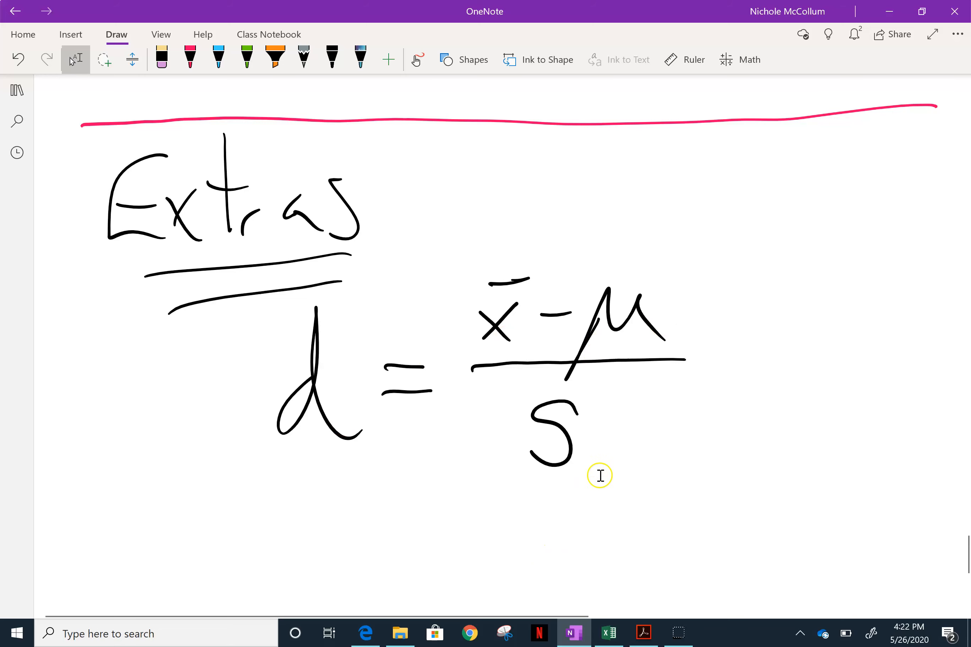
pyautogui.scroll(-3, 646, 460)
pyautogui.moveTo(761, 259)
pyautogui.mouseDown()
pyautogui.moveTo(735, 260)
pyautogui.moveTo(763, 279)
pyautogui.mouseUp()
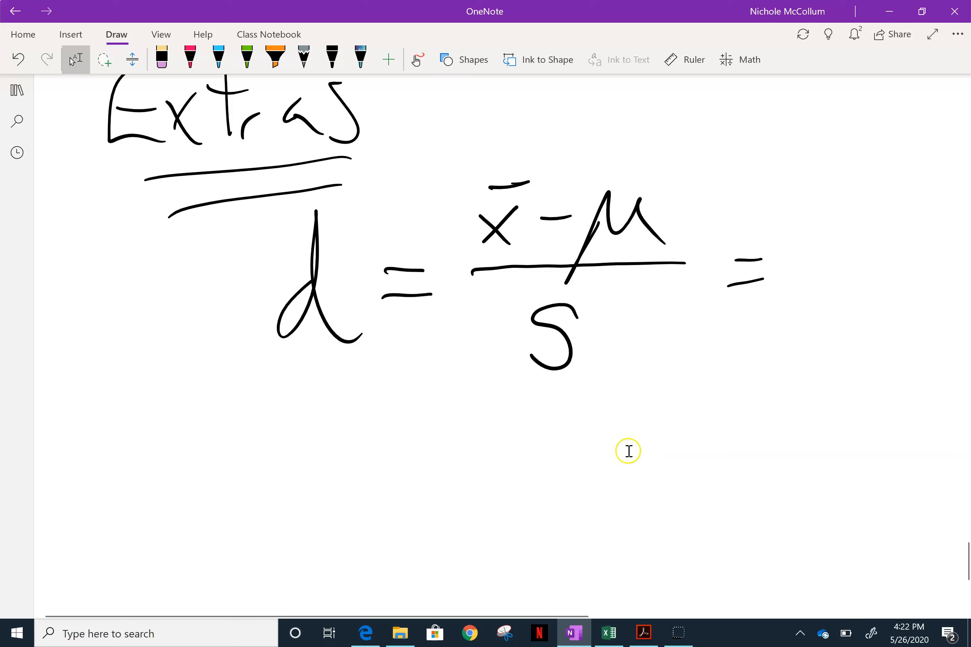
# Switch to the HT mean2 sheet in Excel and insert a blank row directly below the tstat row of Example 1
pyautogui.click(609, 633)
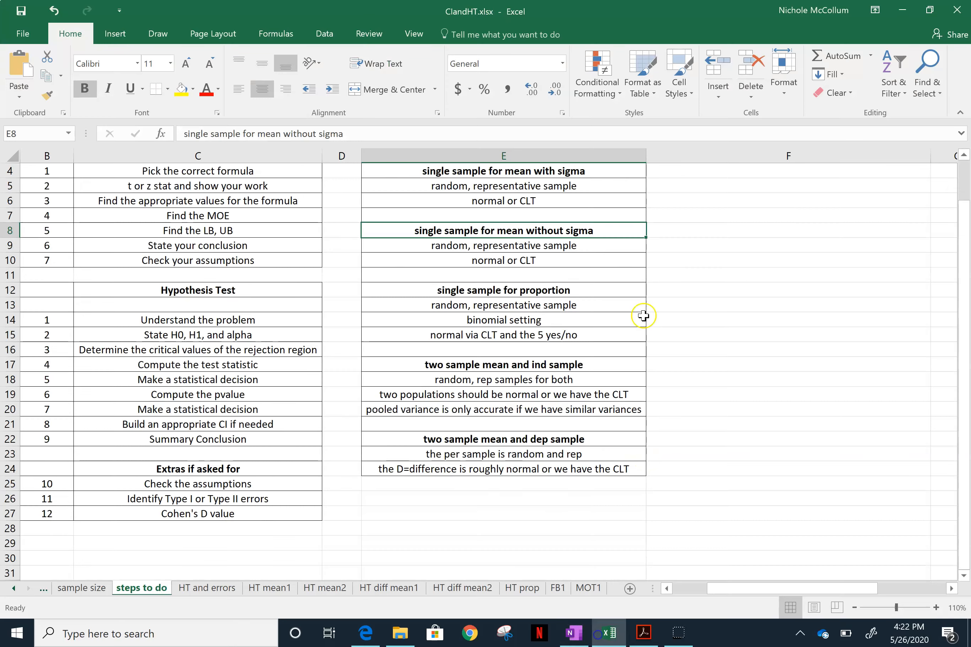
pyautogui.click(288, 589)
pyautogui.click(320, 588)
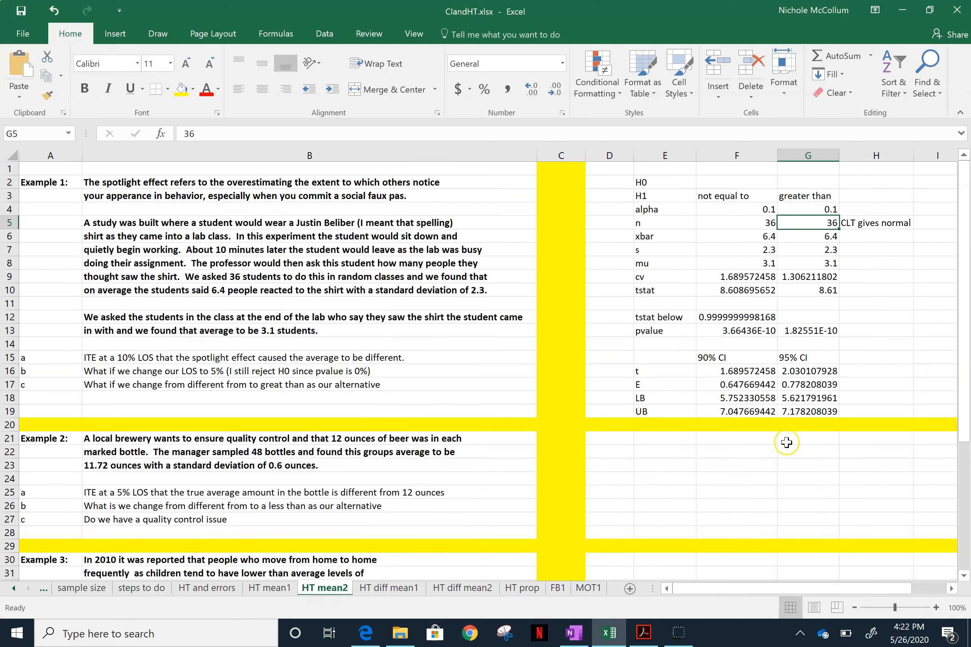
pyautogui.click(868, 304)
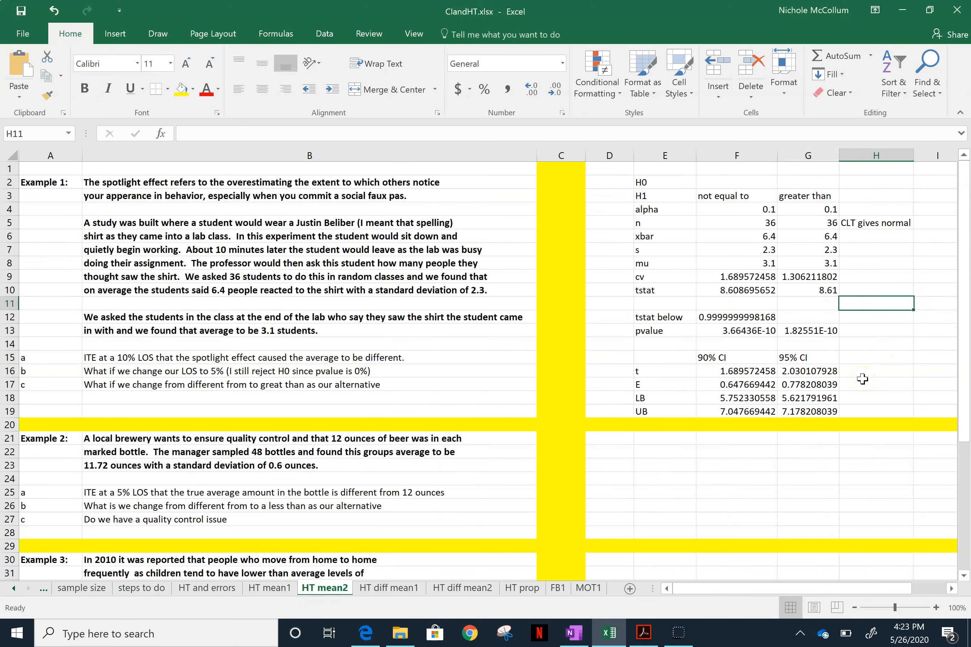
pyautogui.press('Left')
pyautogui.press('Left')
pyautogui.press('Left')
pyautogui.press('Left')
pyautogui.press('Left')
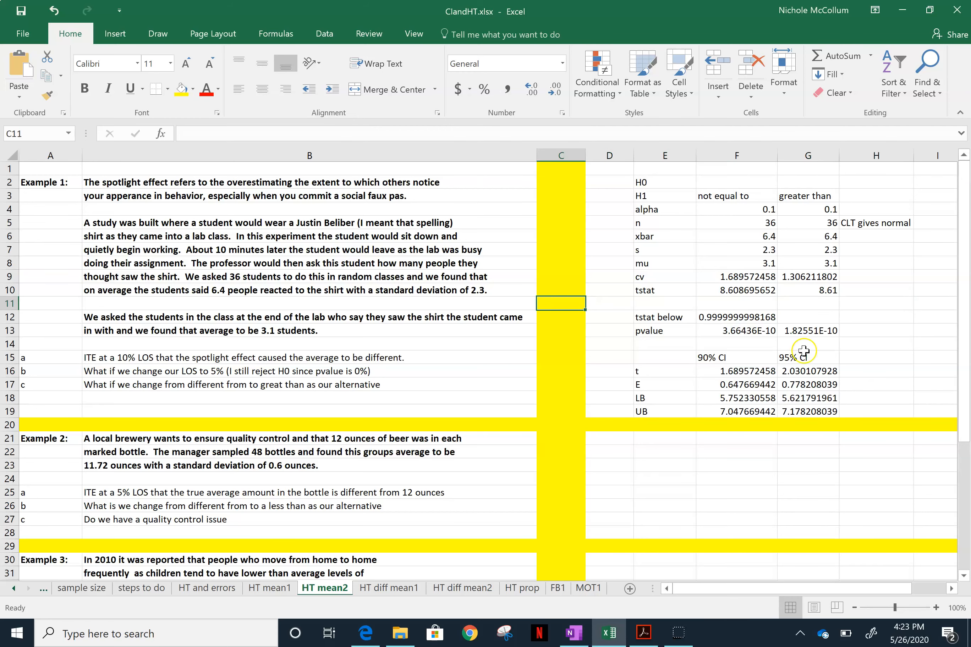
pyautogui.rightClick(12, 304)
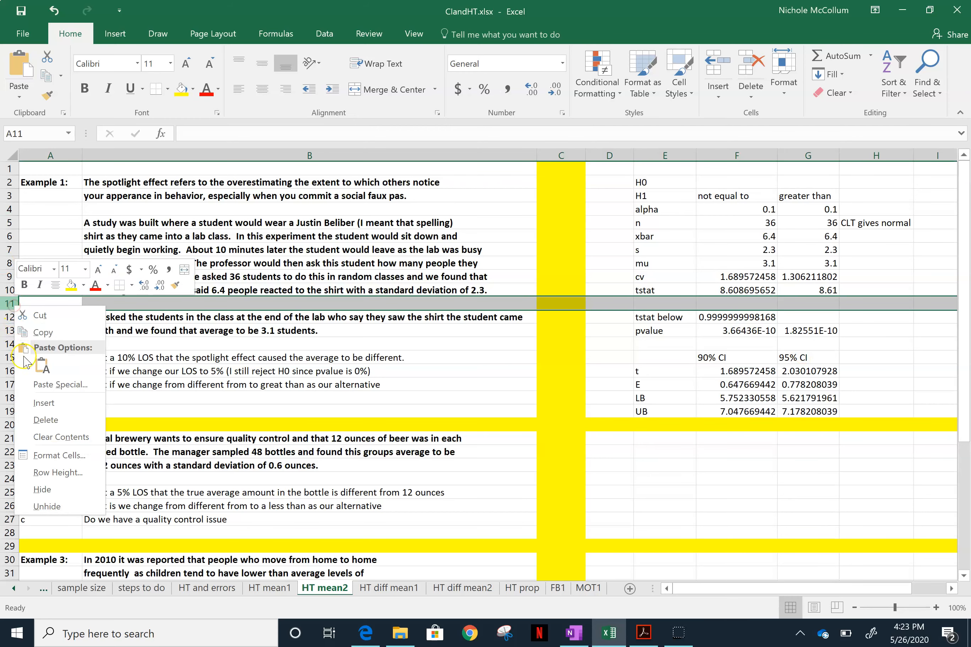
pyautogui.click(43, 403)
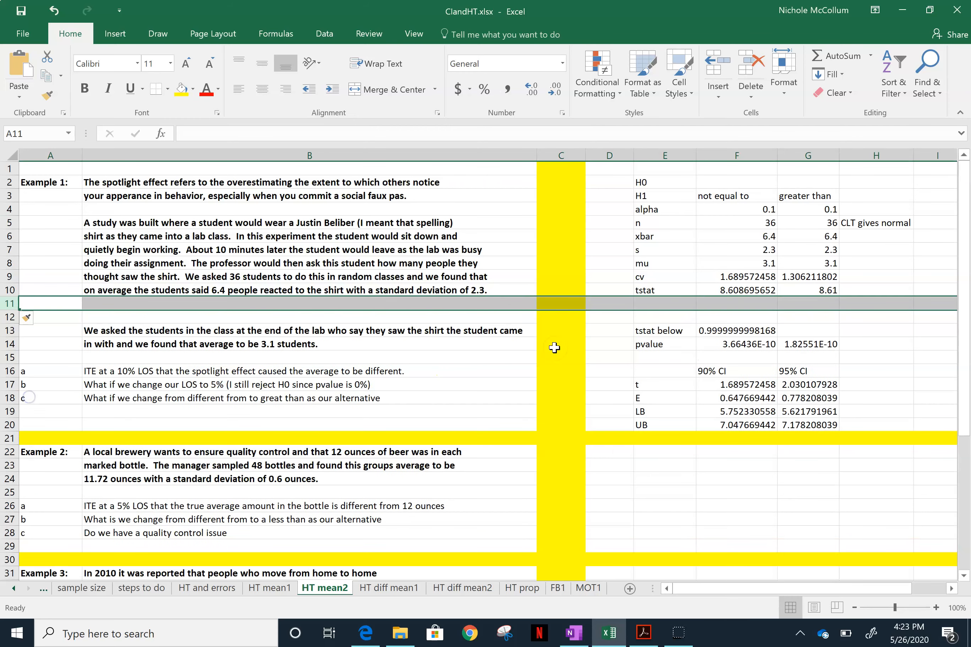
# Label the newly inserted row "d" in cell E11
pyautogui.click(644, 307)
pyautogui.write('d')
pyautogui.press('Return')
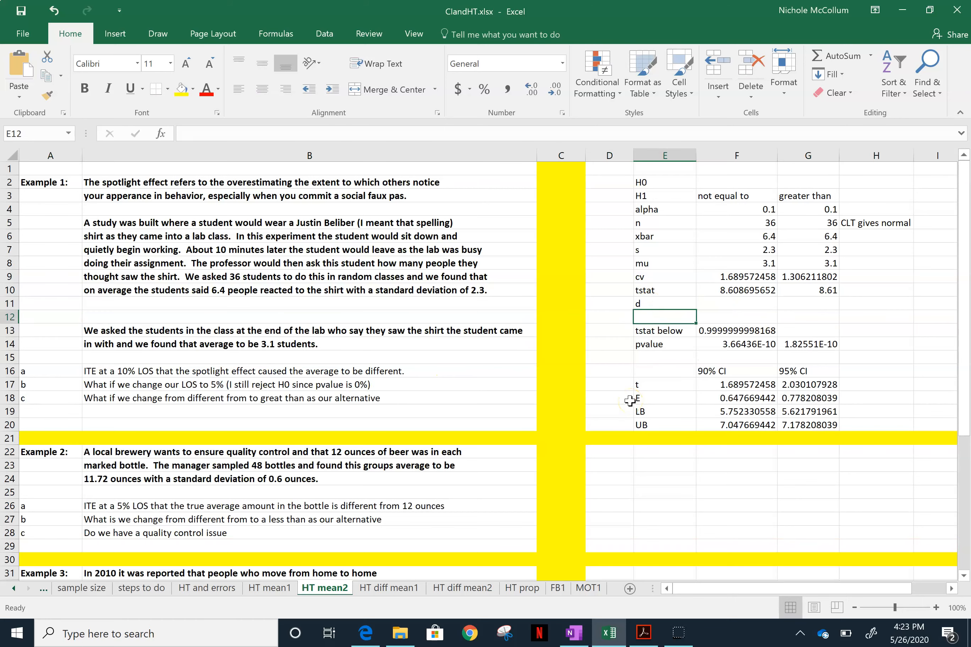
# Calculate Cohen's d in cell F11 with the formula =(F6-F8)/F7
pyautogui.press('Right')
pyautogui.press('Up')
pyautogui.write('=(')
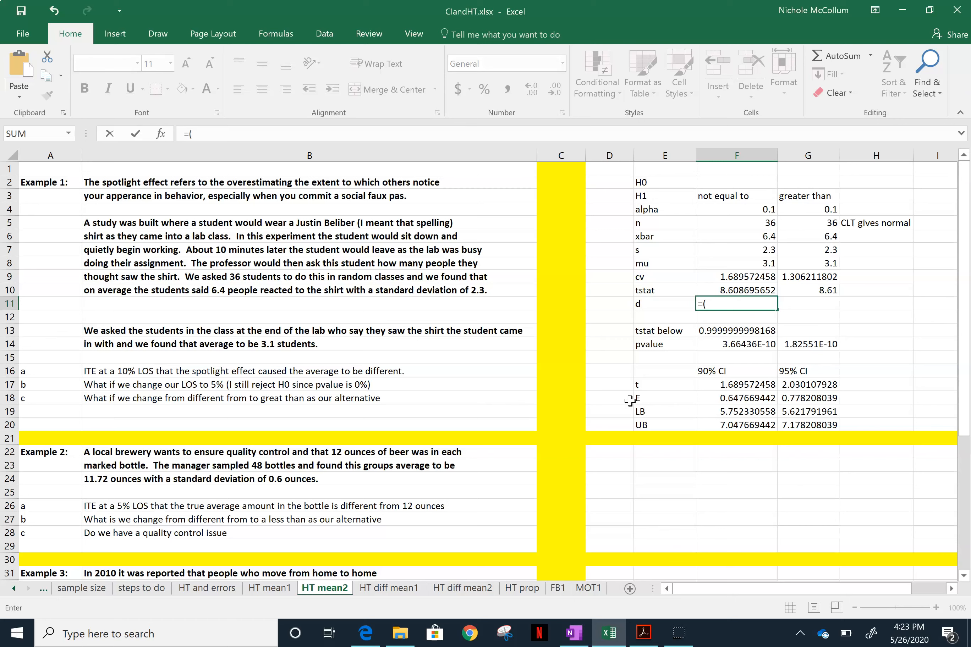
pyautogui.click(722, 236)
pyautogui.write('-')
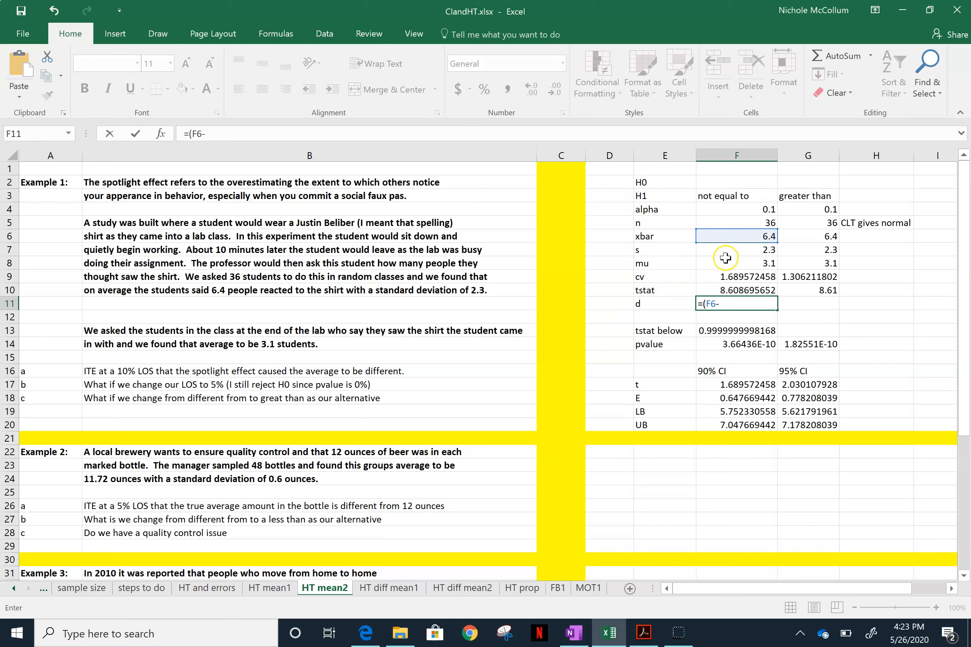
pyautogui.click(724, 264)
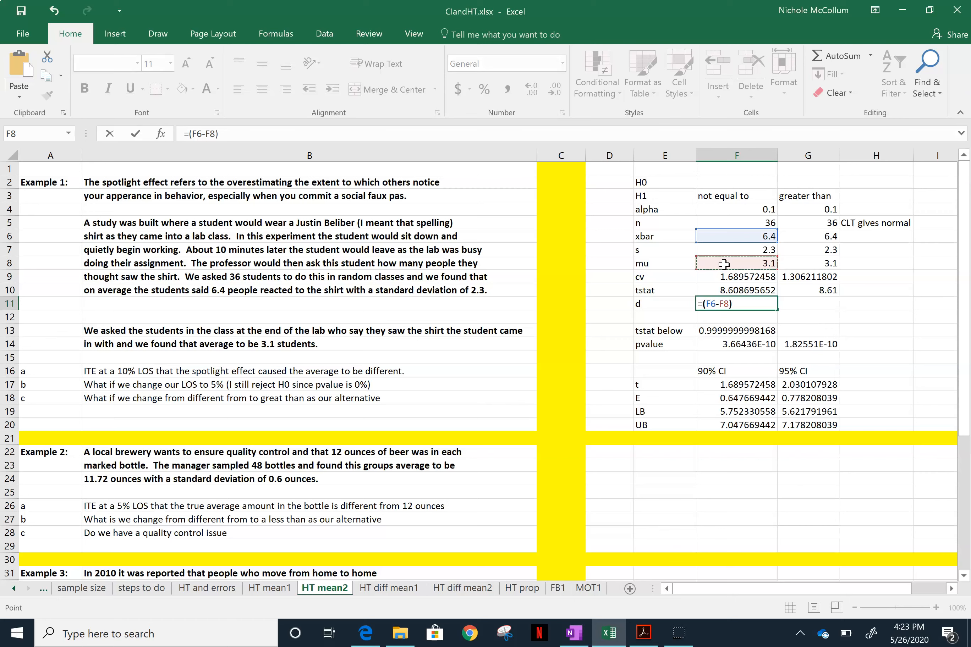
pyautogui.write(')/')
pyautogui.click(723, 248)
pyautogui.press('Return')
pyautogui.press('Up')
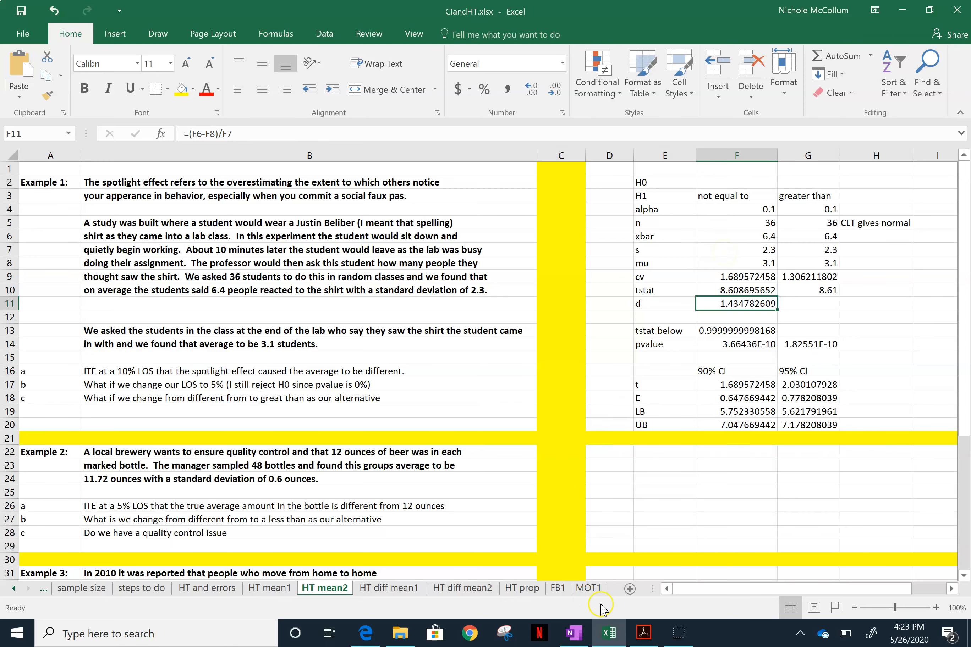
# Return to the OneNote notes and handwrite 1.43 as the result of the d formula
pyautogui.click(573, 633)
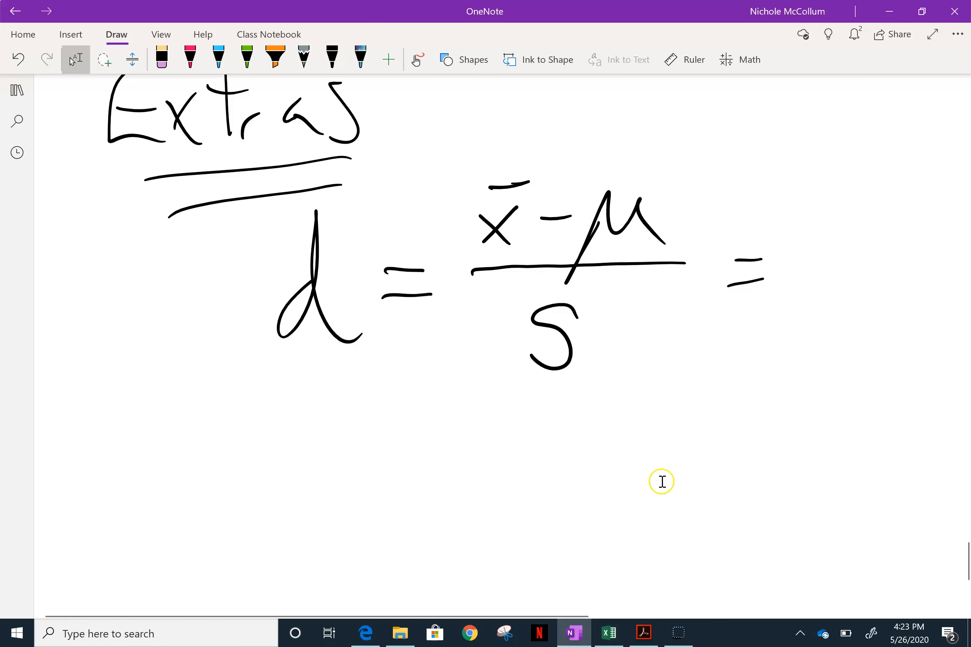
pyautogui.moveTo(804, 235); pyautogui.dragTo(799, 299)
pyautogui.moveTo(819, 295); pyautogui.dragTo(834, 294)
pyautogui.moveTo(854, 230)
pyautogui.mouseDown()
pyautogui.moveTo(867, 257)
pyautogui.moveTo(856, 295)
pyautogui.mouseUp()
pyautogui.moveTo(877, 240)
pyautogui.mouseDown()
pyautogui.moveTo(892, 238)
pyautogui.moveTo(873, 293)
pyautogui.mouseUp()
pyautogui.moveTo(804, 234)
pyautogui.mouseDown()
pyautogui.moveTo(797, 314)
pyautogui.moveTo(832, 295)
pyautogui.mouseUp()
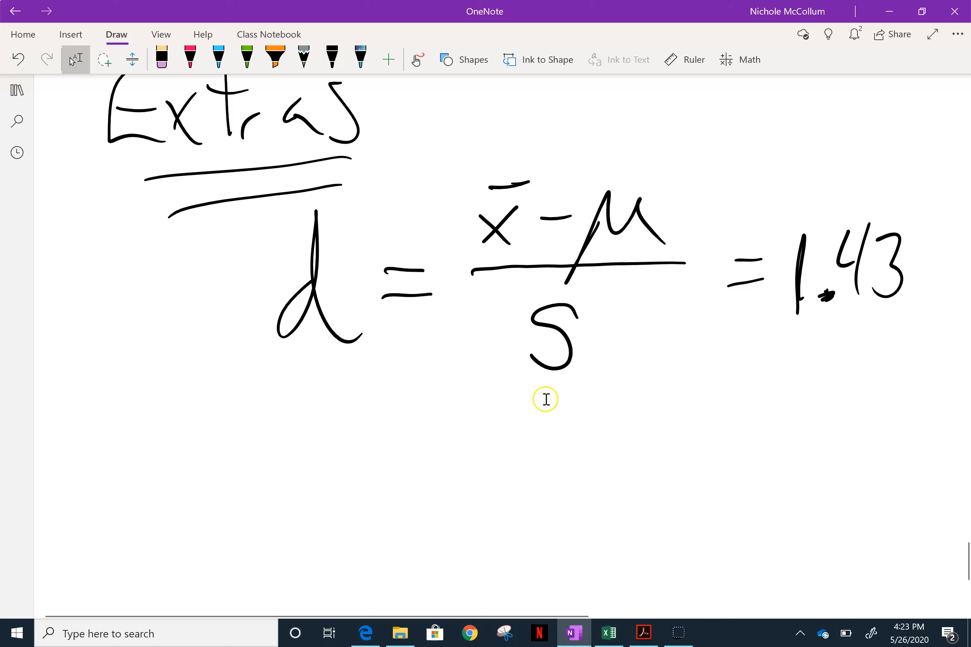
# Handwrite "my cohen's d = 1.43" below the d formula
pyautogui.scroll(-2, 586, 399)
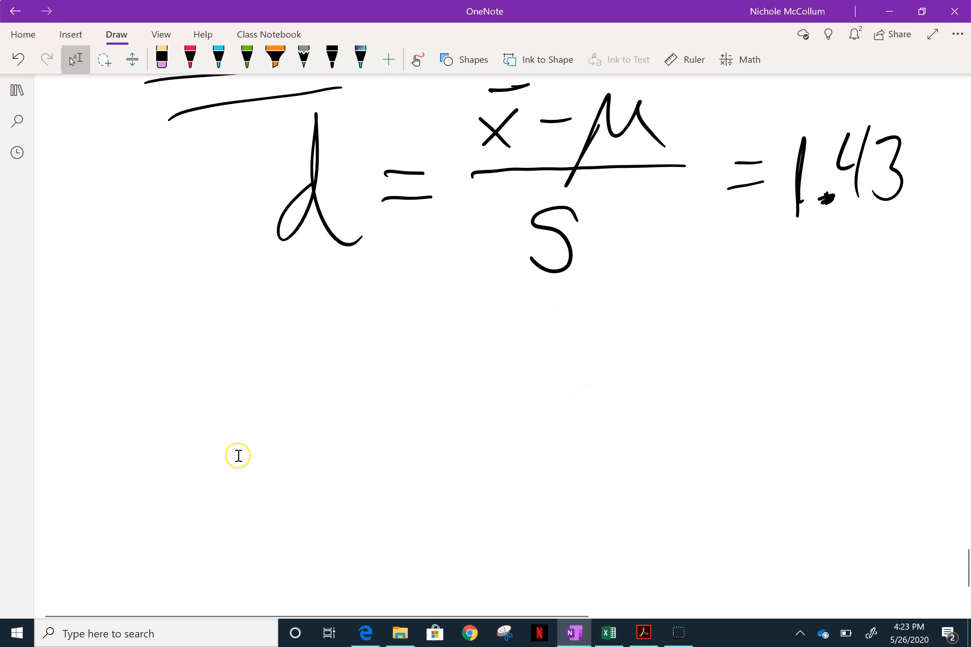
pyautogui.scroll(2, 248, 477)
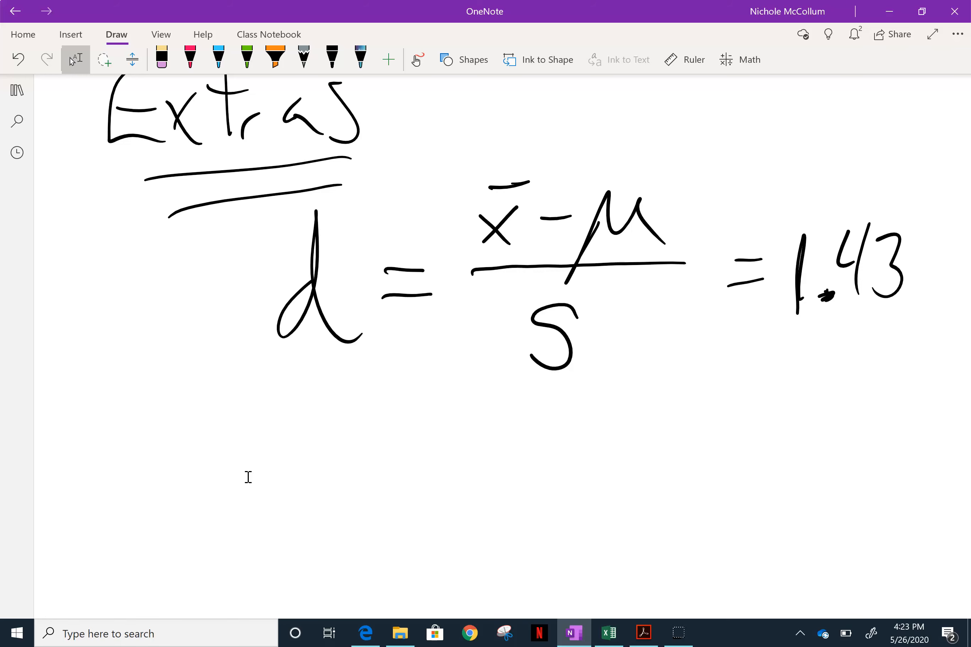
pyautogui.scroll(-2, 248, 477)
pyautogui.moveTo(110, 356); pyautogui.dragTo(152, 376)
pyautogui.moveTo(168, 361)
pyautogui.mouseDown()
pyautogui.moveTo(193, 368)
pyautogui.moveTo(191, 466)
pyautogui.mouseUp()
pyautogui.moveTo(311, 344)
pyautogui.mouseDown()
pyautogui.moveTo(292, 384)
pyautogui.moveTo(336, 360)
pyautogui.mouseUp()
pyautogui.moveTo(354, 304)
pyautogui.mouseDown()
pyautogui.moveTo(341, 380)
pyautogui.moveTo(391, 373)
pyautogui.mouseUp()
pyautogui.moveTo(407, 355); pyautogui.dragTo(420, 375)
pyautogui.moveTo(414, 330); pyautogui.dragTo(419, 341)
pyautogui.moveTo(449, 359)
pyautogui.mouseDown()
pyautogui.moveTo(450, 383)
pyautogui.moveTo(429, 391)
pyautogui.mouseUp()
pyautogui.moveTo(518, 352); pyautogui.dragTo(535, 375)
pyautogui.moveTo(569, 340)
pyautogui.mouseDown()
pyautogui.moveTo(590, 338)
pyautogui.moveTo(594, 354)
pyautogui.mouseUp()
pyautogui.moveTo(630, 313); pyautogui.dragTo(626, 375)
pyautogui.moveTo(640, 371); pyautogui.dragTo(648, 366)
pyautogui.moveTo(672, 322); pyautogui.dragTo(684, 367)
pyautogui.moveTo(705, 318)
pyautogui.mouseDown()
pyautogui.moveTo(713, 340)
pyautogui.moveTo(702, 371)
pyautogui.mouseUp()
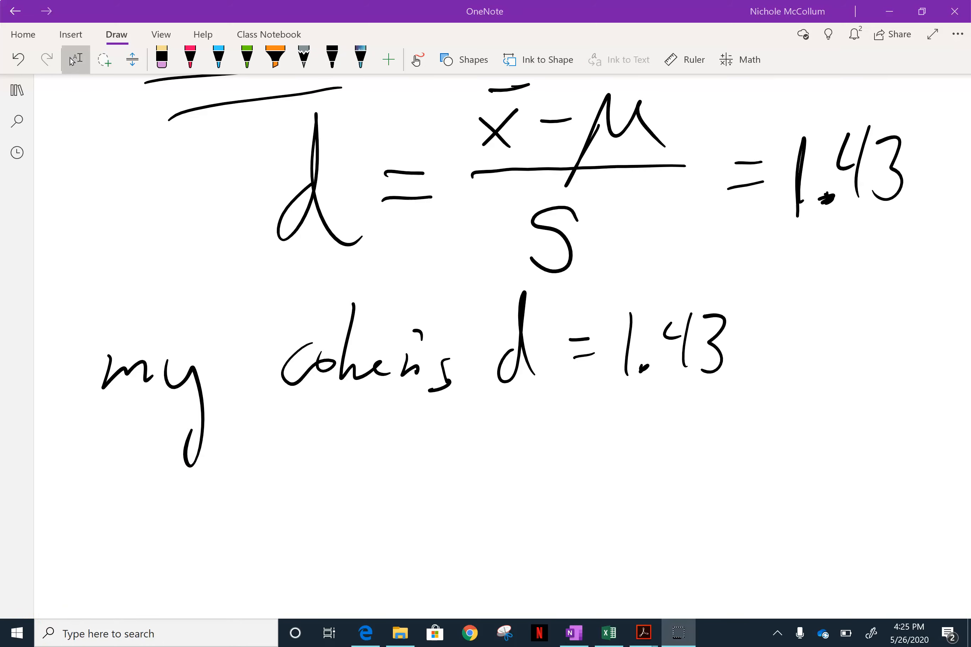
# Extend the Cohen's d line with the handwritten comparison "> .80"
pyautogui.moveTo(793, 320)
pyautogui.mouseDown()
pyautogui.moveTo(815, 329)
pyautogui.moveTo(799, 364)
pyautogui.moveTo(844, 374)
pyautogui.mouseUp()
pyautogui.moveTo(871, 315)
pyautogui.mouseDown()
pyautogui.moveTo(901, 329)
pyautogui.moveTo(917, 321)
pyautogui.mouseUp()
pyautogui.moveTo(789, 322)
pyautogui.mouseDown()
pyautogui.moveTo(823, 330)
pyautogui.moveTo(791, 367)
pyautogui.mouseUp()
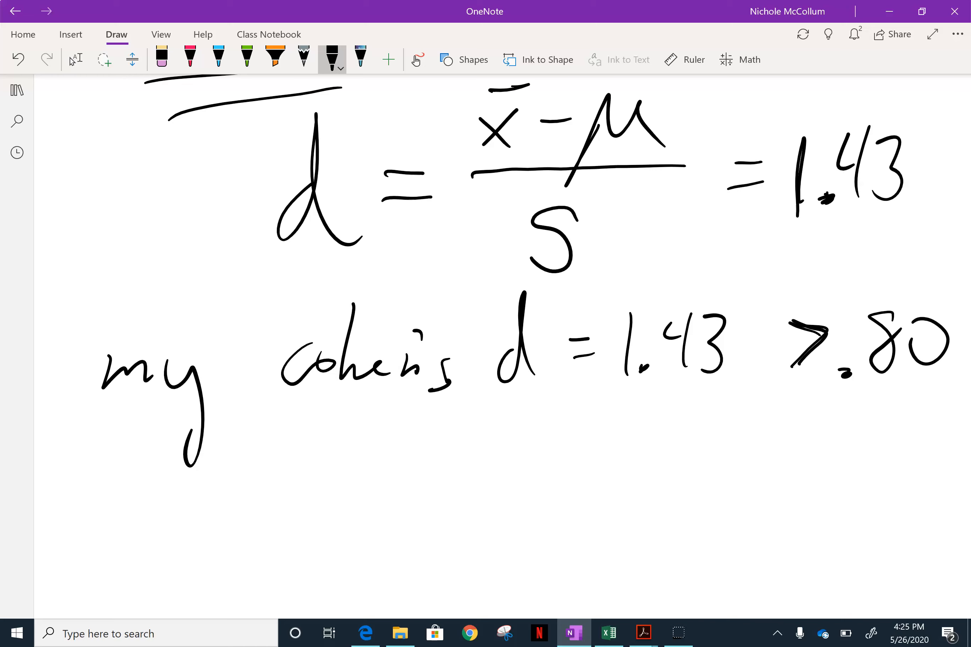
# Draw a right-pointing arrow below the Cohen's d comparison and handwrite "sample size is" after it
pyautogui.moveTo(224, 478)
pyautogui.mouseDown()
pyautogui.moveTo(288, 465)
pyautogui.moveTo(322, 493)
pyautogui.moveTo(295, 500)
pyautogui.mouseUp()
pyautogui.moveTo(403, 458)
pyautogui.mouseDown()
pyautogui.moveTo(378, 454)
pyautogui.moveTo(382, 499)
pyautogui.mouseUp()
pyautogui.moveTo(418, 455)
pyautogui.mouseDown()
pyautogui.moveTo(409, 484)
pyautogui.moveTo(427, 476)
pyautogui.mouseUp()
pyautogui.moveTo(436, 478)
pyautogui.mouseDown()
pyautogui.moveTo(440, 457)
pyautogui.moveTo(474, 480)
pyautogui.mouseUp()
pyautogui.moveTo(481, 486)
pyautogui.mouseDown()
pyautogui.moveTo(476, 539)
pyautogui.moveTo(508, 477)
pyautogui.mouseUp()
pyautogui.moveTo(520, 413); pyautogui.dragTo(512, 484)
pyautogui.moveTo(524, 481); pyautogui.dragTo(543, 493)
pyautogui.moveTo(602, 449); pyautogui.dragTo(595, 487)
pyautogui.moveTo(618, 464)
pyautogui.mouseDown()
pyautogui.moveTo(669, 496)
pyautogui.moveTo(718, 480)
pyautogui.mouseUp()
pyautogui.moveTo(780, 459); pyautogui.dragTo(775, 480)
pyautogui.moveTo(779, 435); pyautogui.dragTo(782, 439)
pyautogui.moveTo(815, 456); pyautogui.dragTo(798, 485)
# Complete the handwritten conclusion with "not an issue!" on the line below
pyautogui.moveTo(499, 559)
pyautogui.mouseDown()
pyautogui.moveTo(490, 597)
pyautogui.moveTo(523, 579)
pyautogui.mouseUp()
pyautogui.moveTo(552, 564); pyautogui.dragTo(550, 565)
pyautogui.moveTo(584, 502); pyautogui.dragTo(579, 590)
pyautogui.moveTo(563, 544); pyautogui.dragTo(592, 539)
pyautogui.moveTo(665, 550); pyautogui.dragTo(689, 583)
pyautogui.moveTo(747, 539); pyautogui.dragTo(743, 573)
pyautogui.moveTo(770, 548)
pyautogui.mouseDown()
pyautogui.moveTo(780, 548)
pyautogui.moveTo(764, 574)
pyautogui.mouseUp()
pyautogui.moveTo(796, 541)
pyautogui.mouseDown()
pyautogui.moveTo(781, 570)
pyautogui.moveTo(865, 564)
pyautogui.mouseUp()
pyautogui.moveTo(902, 464)
pyautogui.mouseDown()
pyautogui.moveTo(896, 527)
pyautogui.moveTo(905, 555)
pyautogui.mouseUp()
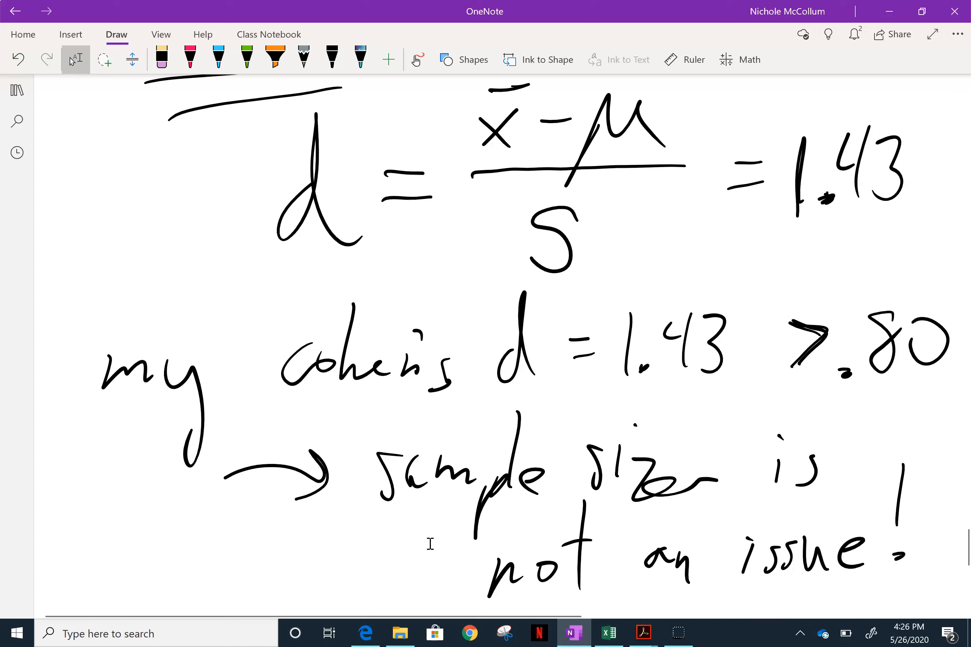
# Switch to statnotes.pdf in Adobe Acrobat to review the Cohen's d effect size guidelines
pyautogui.moveTo(633, 641)
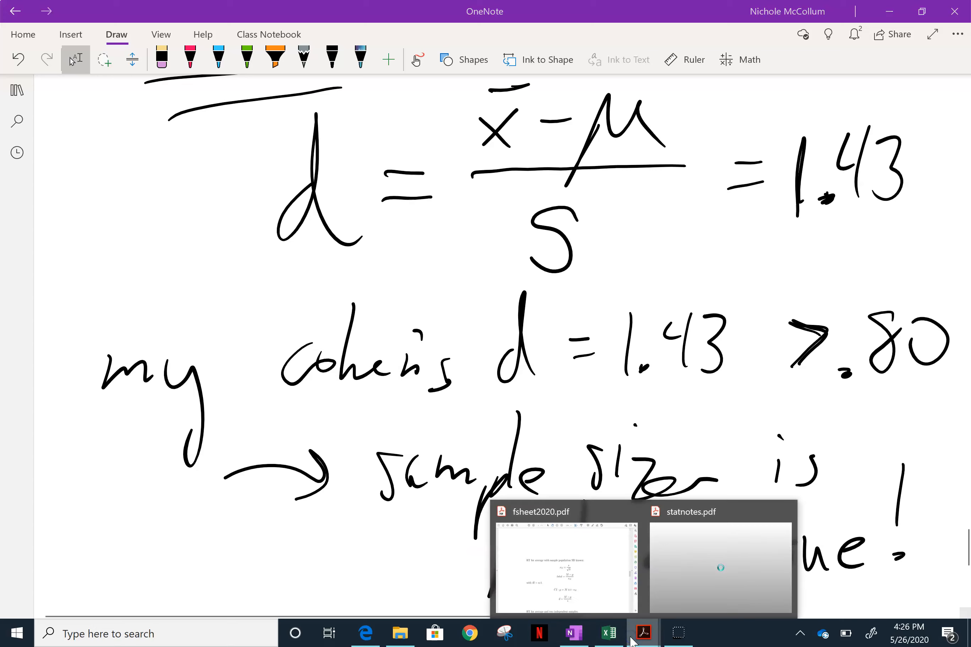
pyautogui.click(677, 589)
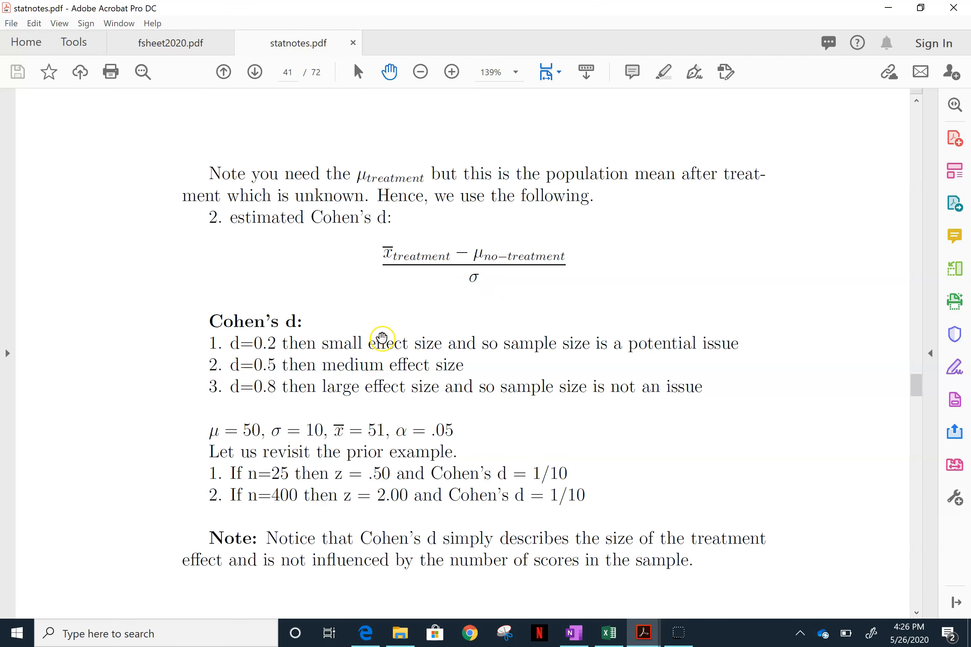